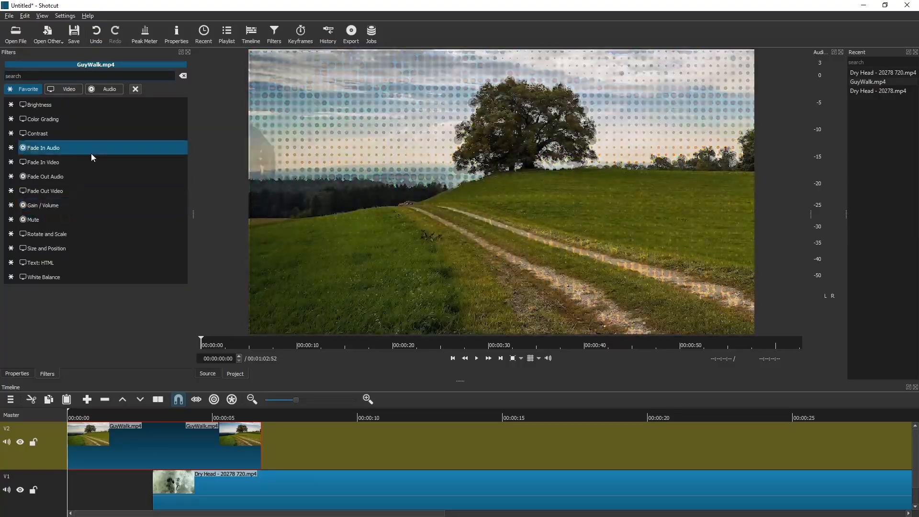
Step: Add the Trails filter to the GuyWalk.mp4 clip and play the clip back from the start of the timeline
{"action": "type", "text": "trail"}
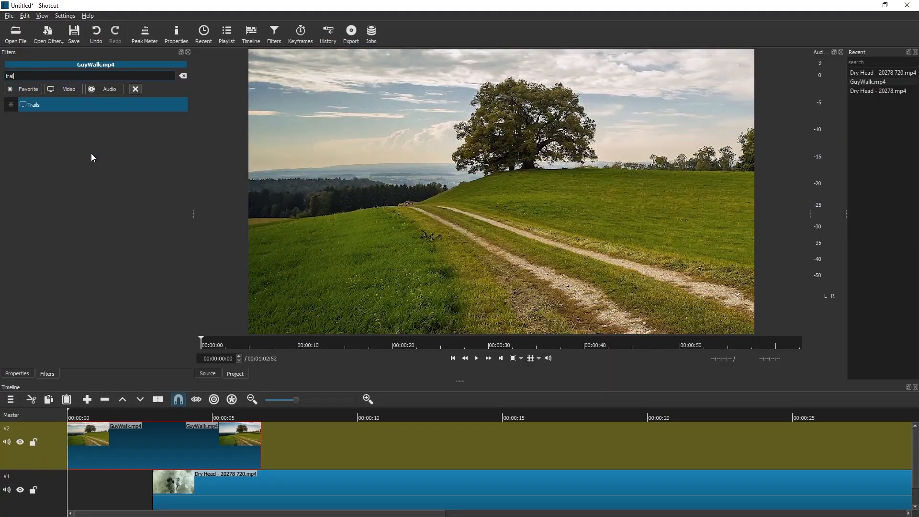
{"action": "key", "text": "Return"}
{"action": "key", "text": "space"}
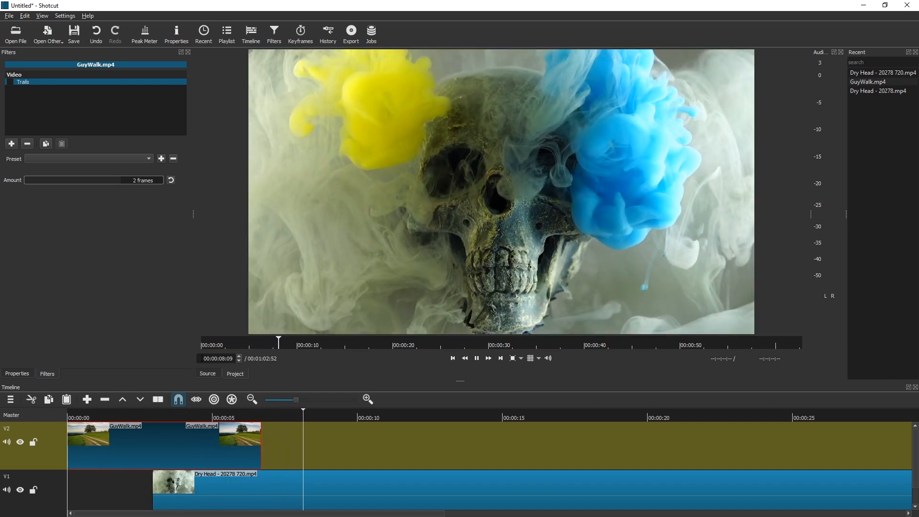
{"action": "left_click", "coordinate": [70, 417]}
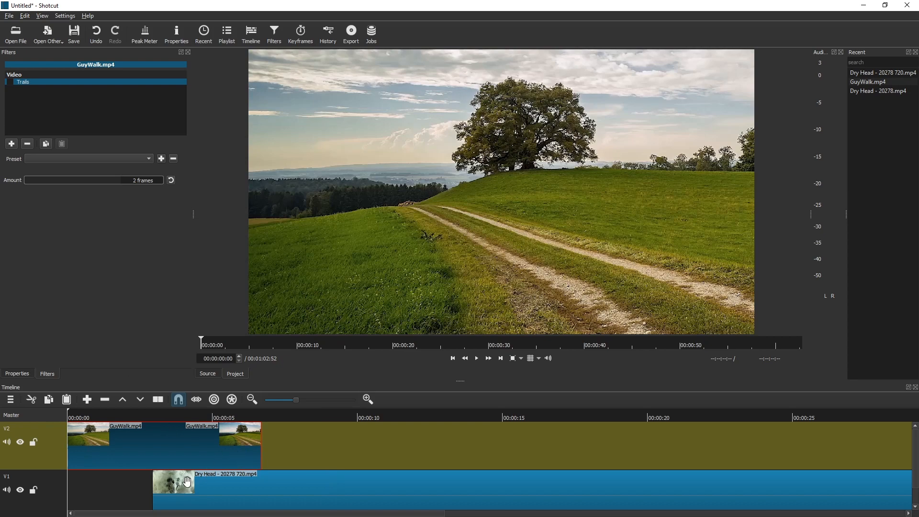
{"action": "key", "text": "space"}
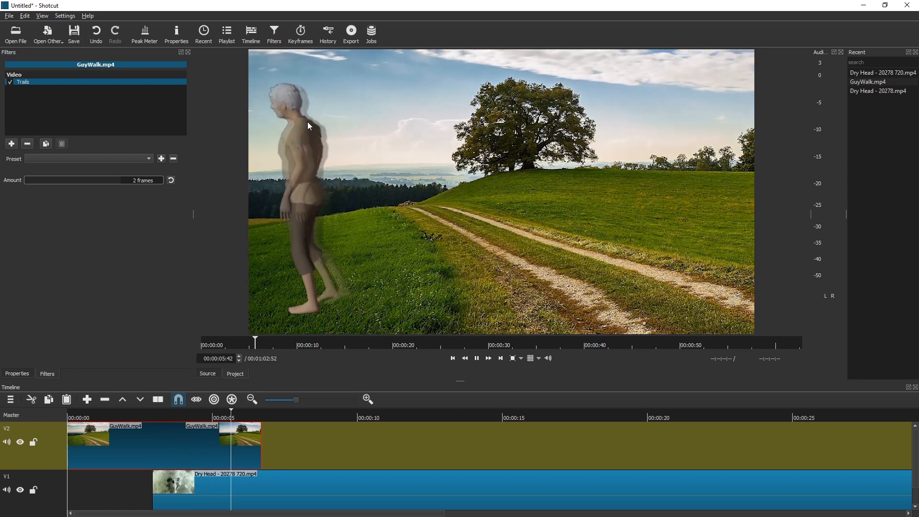
{"action": "left_click", "coordinate": [67, 418]}
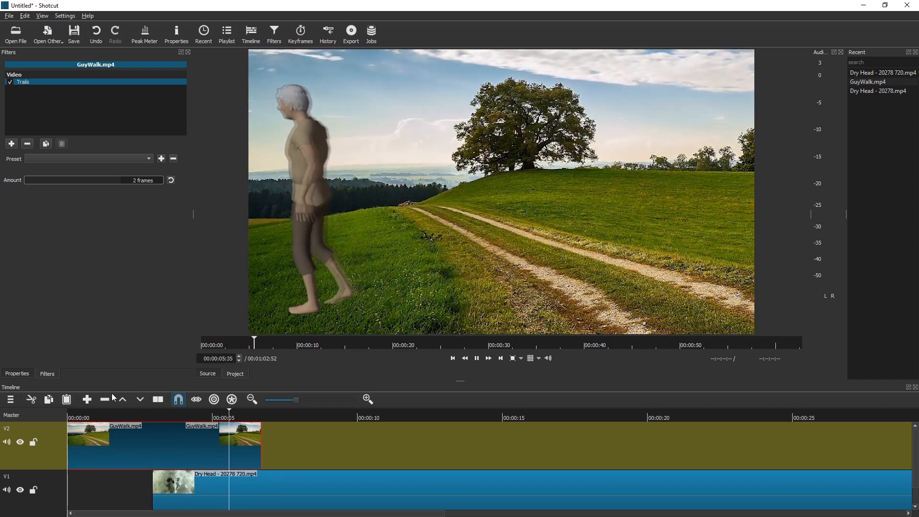
Step: Try Trails amounts of 21 and 12 frames, playing the clip from near its start after each change
{"action": "left_click", "coordinate": [203, 343]}
{"action": "left_click_drag", "start_coordinate": [24, 179], "coordinate": [56, 189]}
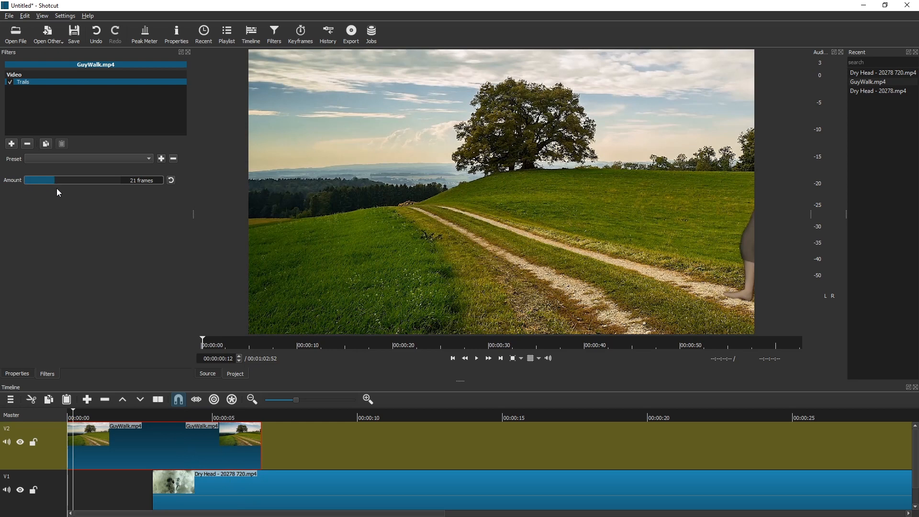
{"action": "left_click_drag", "start_coordinate": [89, 418], "coordinate": [15, 421]}
{"action": "key", "text": "space"}
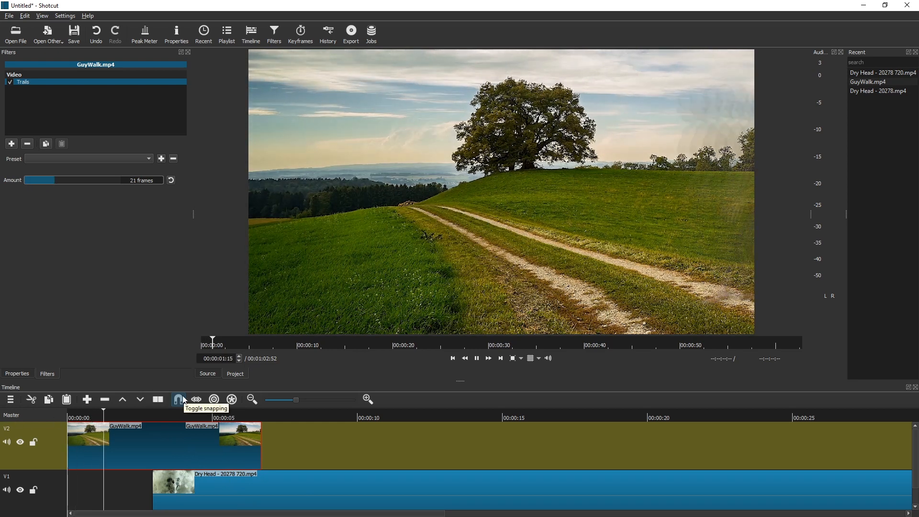
{"action": "left_click_drag", "start_coordinate": [45, 180], "coordinate": [41, 179]}
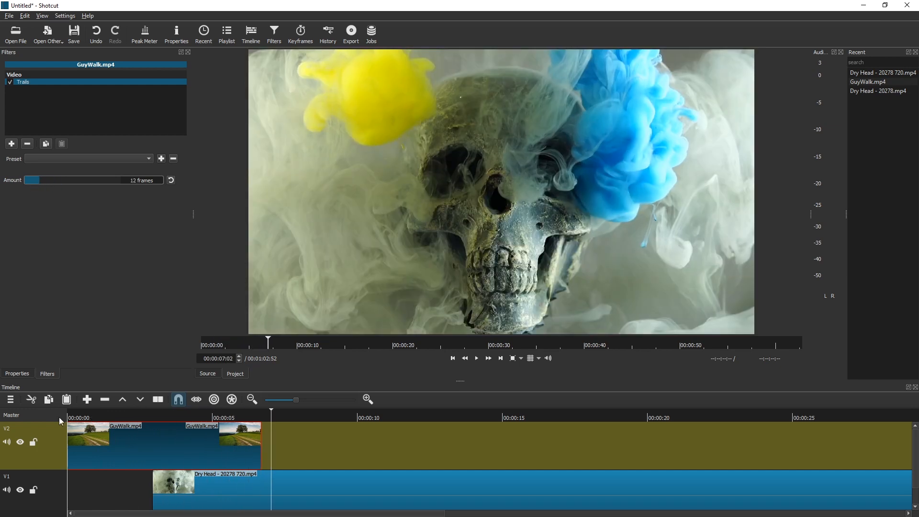
{"action": "left_click", "coordinate": [72, 416]}
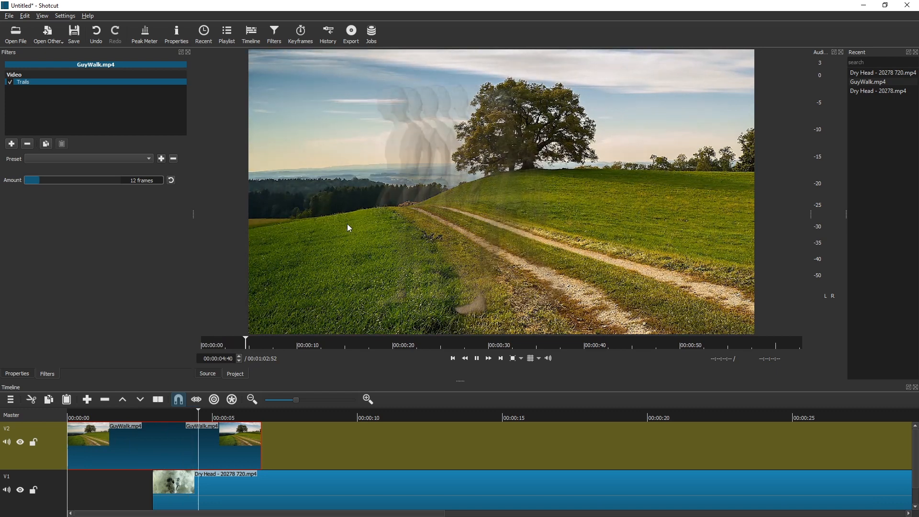
Step: Set the Trails amount to 4 frames and preview the clip from the start of the timeline
{"action": "type", "text": "4"}
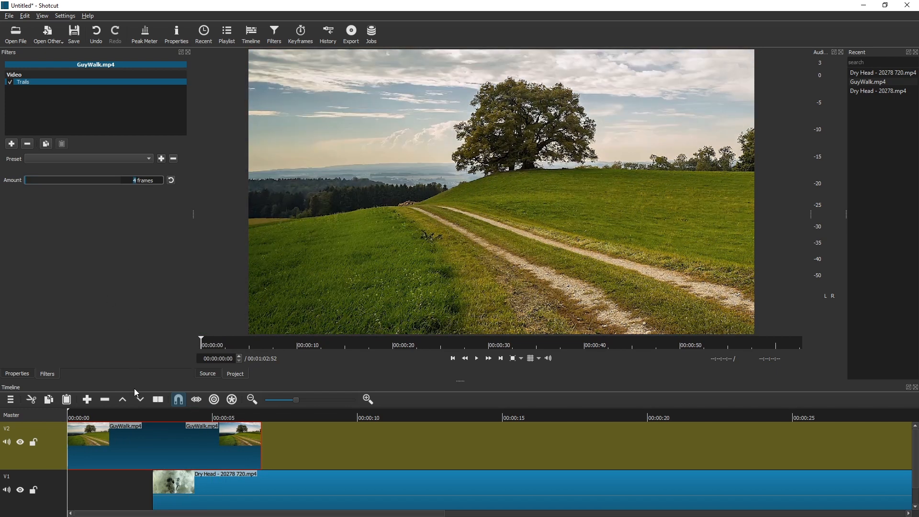
{"action": "key", "text": "space"}
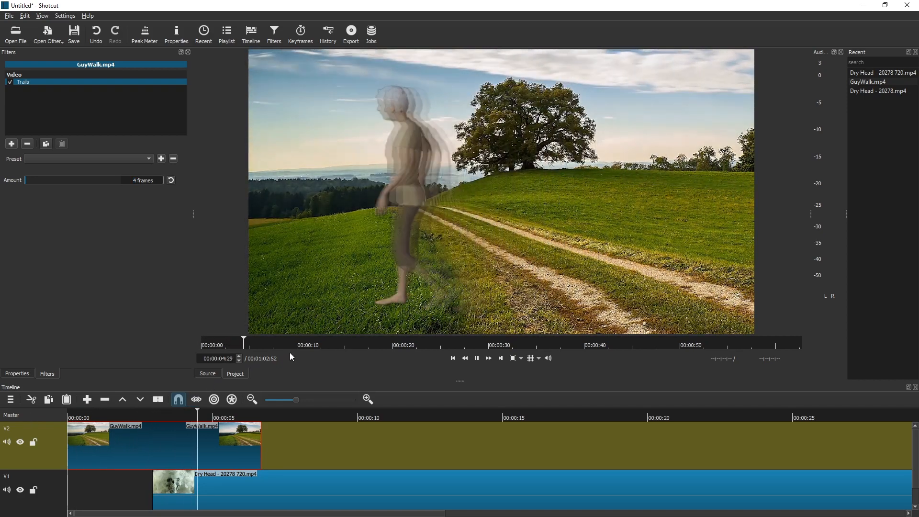
{"action": "key", "text": "space"}
Step: Save the project to the Desktop as test
{"action": "key", "text": "ctrl+s"}
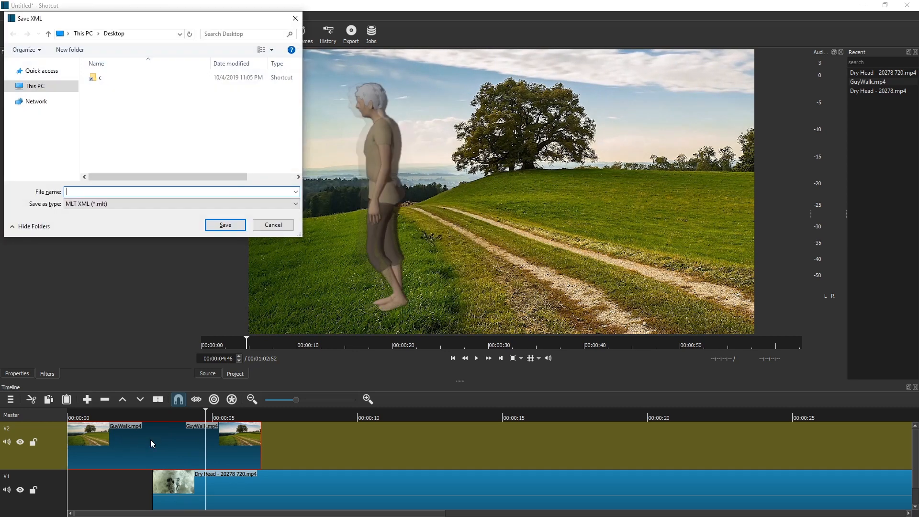
{"action": "type", "text": "test"}
{"action": "key", "text": "Return"}
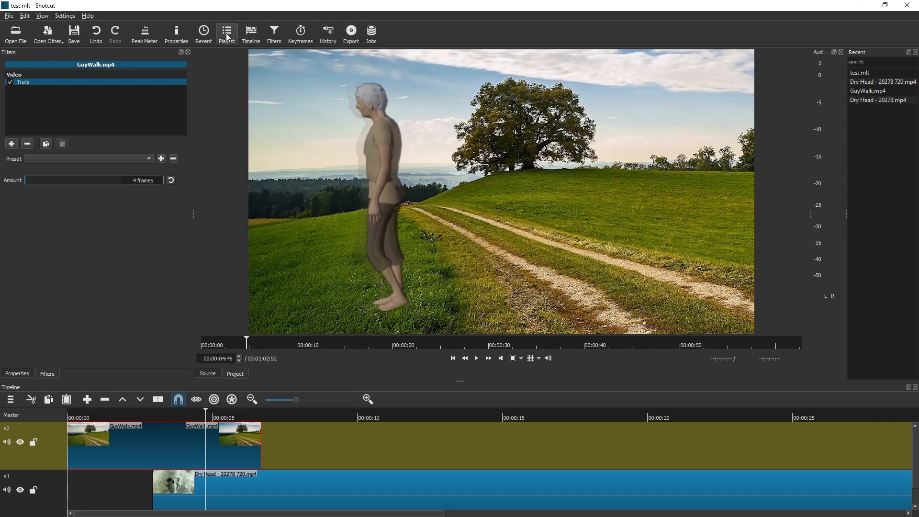
Step: Set the GuyWalk.mp4 clip's speed to 0.5 and play it from near the start with its filter settings shown
{"action": "left_click", "coordinate": [176, 34]}
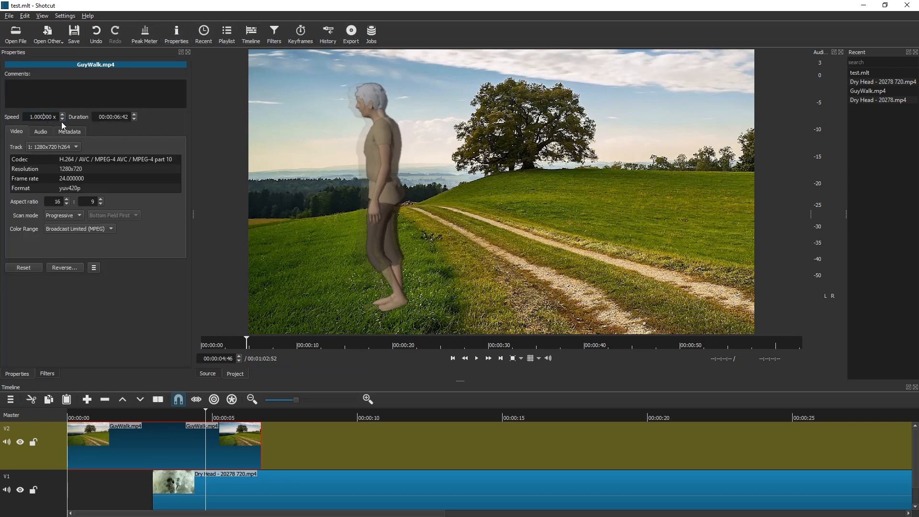
{"action": "type", "text": ".5"}
{"action": "key", "text": "Return"}
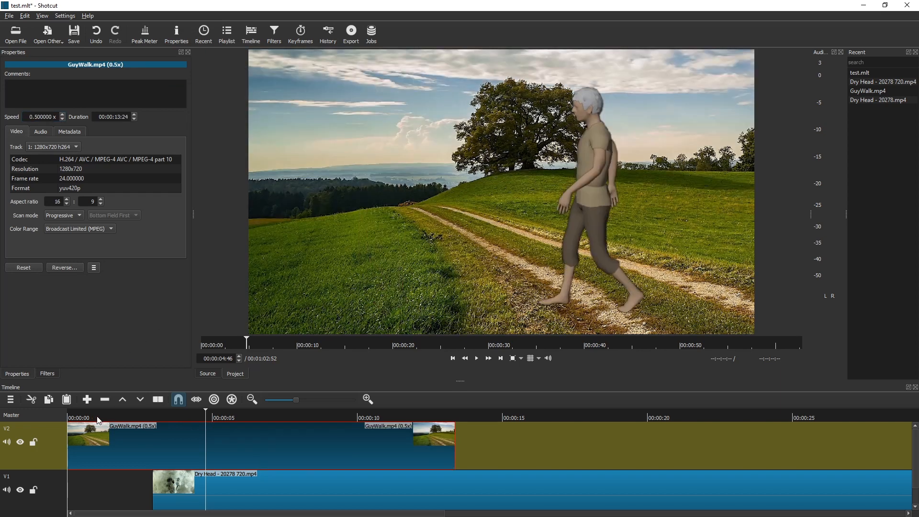
{"action": "left_click_drag", "start_coordinate": [98, 419], "coordinate": [70, 419]}
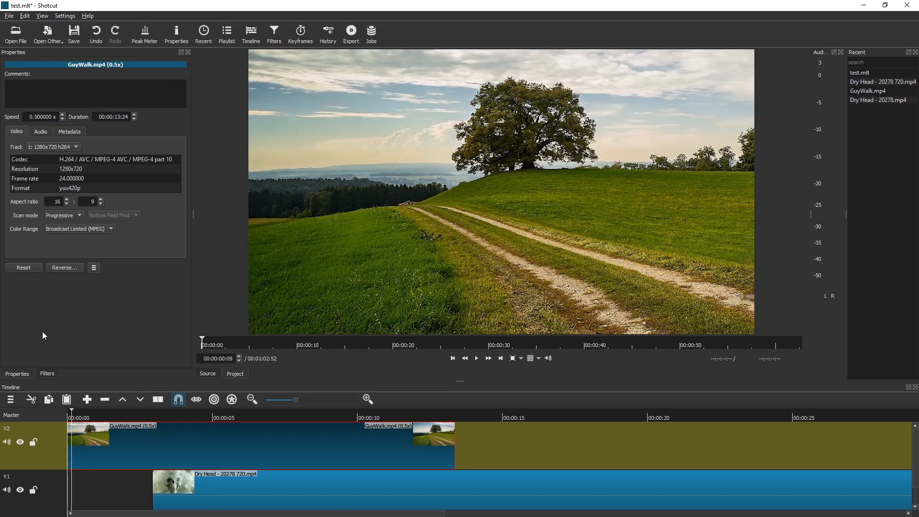
{"action": "left_click", "coordinate": [47, 374]}
{"action": "key", "text": "space"}
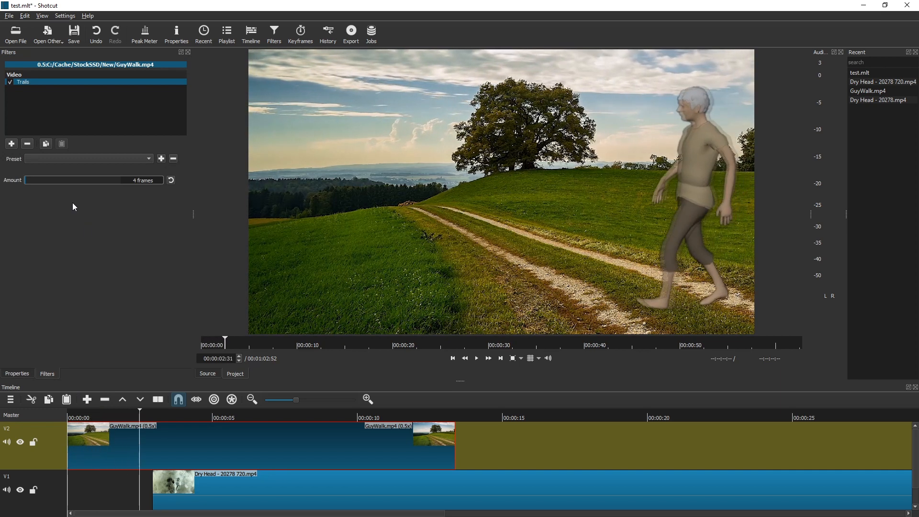
Step: Set the slowed clip's Trails amount to 8 frames and preview the effect from the start
{"action": "key", "text": "space"}
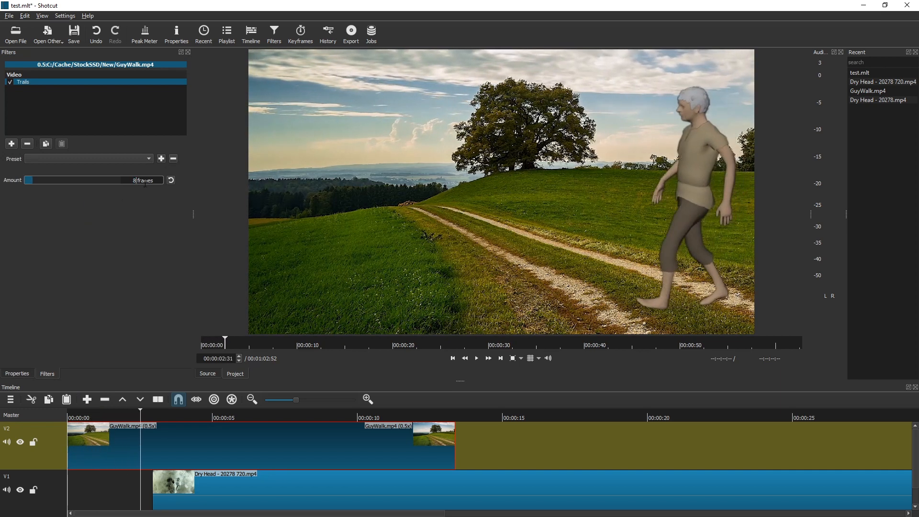
{"action": "left_click_drag", "start_coordinate": [86, 420], "coordinate": [37, 420]}
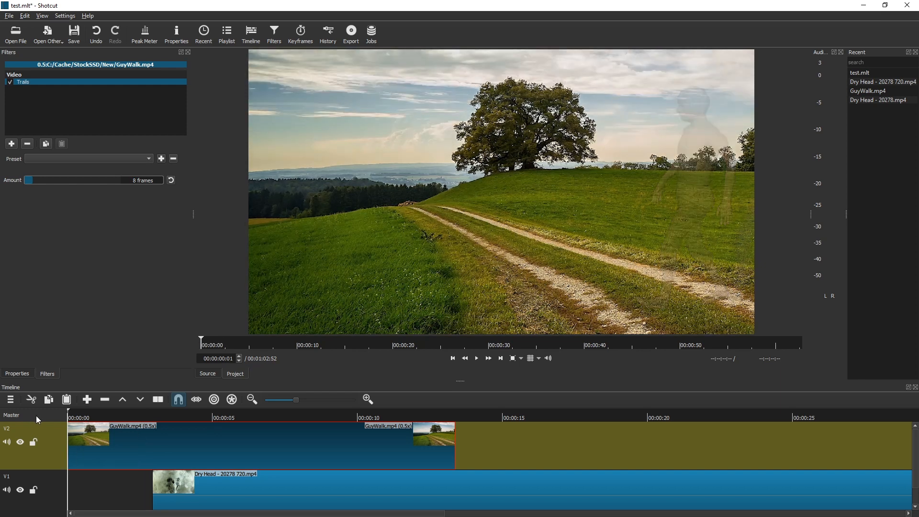
{"action": "key", "text": "space"}
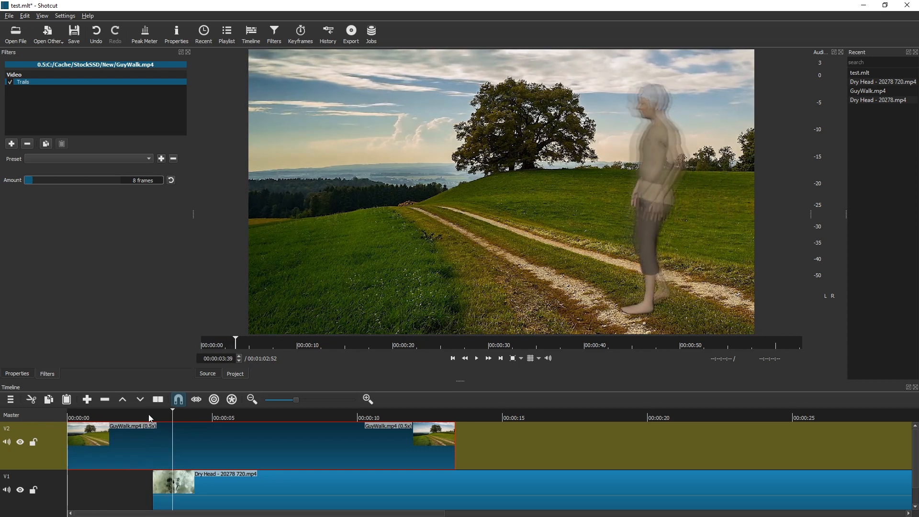
{"action": "left_click", "coordinate": [146, 418]}
{"action": "left_click", "coordinate": [135, 418]}
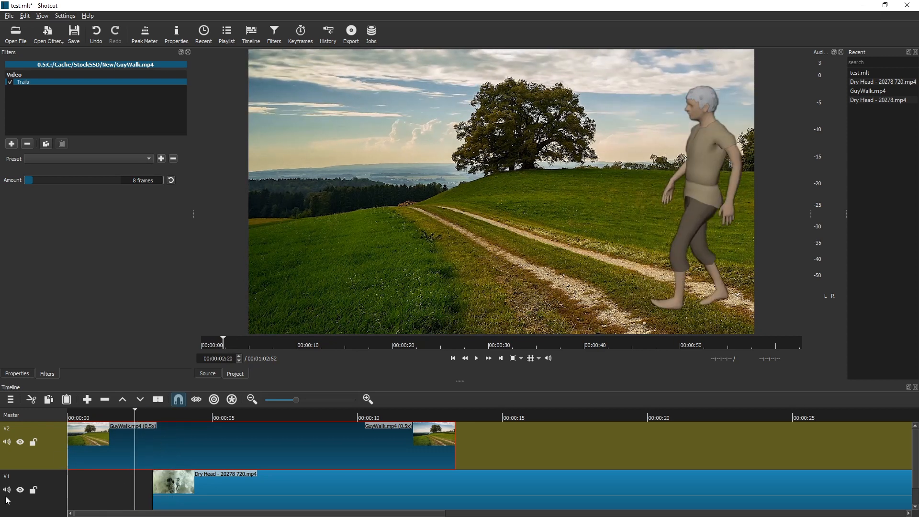
Step: Hide the V1 track and play back the GuyWalk.mp4 clip on its own
{"action": "left_click", "coordinate": [23, 488]}
{"action": "key", "text": "space"}
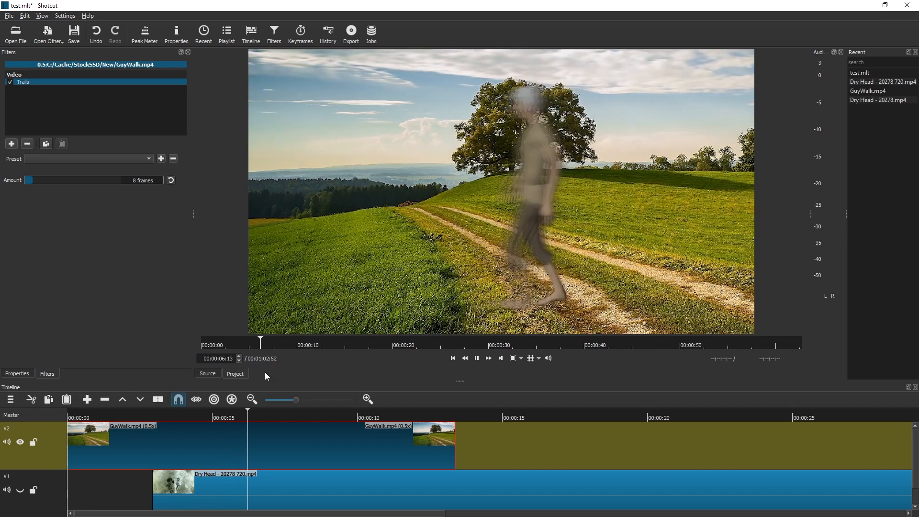
{"action": "left_click", "coordinate": [249, 418]}
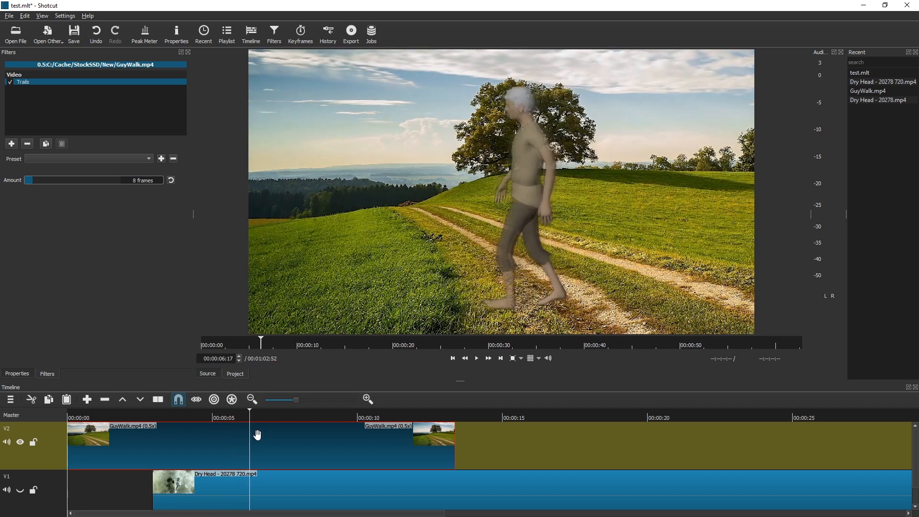
Step: Advance frame by frame through the slowed clip from about the 3-second mark to examine the Trails effect
{"action": "left_click", "coordinate": [154, 418]}
{"action": "key", "text": "Right"}
{"action": "key", "text": "Right"}
{"action": "key", "text": "Right"}
{"action": "key", "text": "Right"}
{"action": "key", "text": "Right"}
{"action": "key", "text": "Right"}
{"action": "key", "text": "Right"}
{"action": "key", "text": "Right"}
{"action": "key", "text": "Right"}
{"action": "key", "text": "Right"}
{"action": "key", "text": "Right"}
{"action": "key", "text": "Right"}
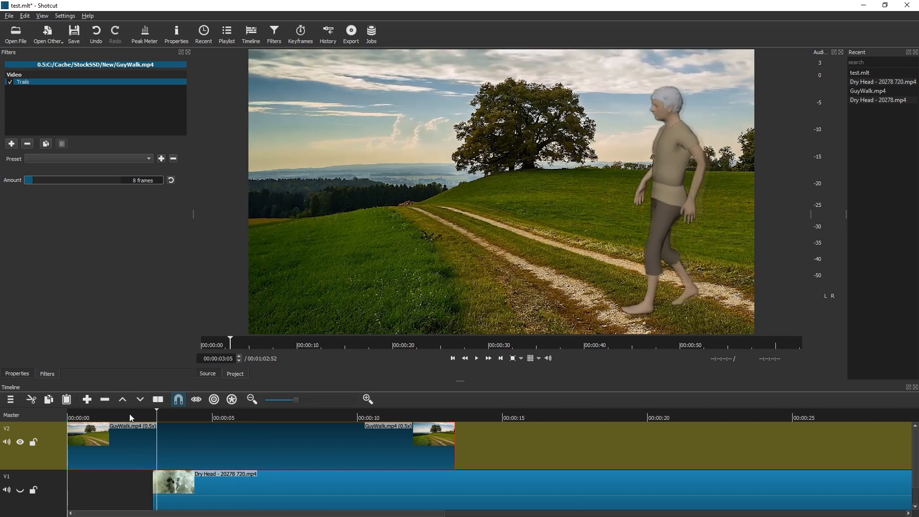
{"action": "key", "text": "Right"}
{"action": "key", "text": "Right"}
{"action": "key", "text": "Right"}
{"action": "key", "text": "Right"}
{"action": "key", "text": "Right"}
{"action": "key", "text": "Right"}
{"action": "key", "text": "Right"}
{"action": "key", "text": "Right"}
{"action": "key", "text": "Right"}
{"action": "key", "text": "Right"}
{"action": "key", "text": "Right"}
{"action": "key", "text": "Right"}
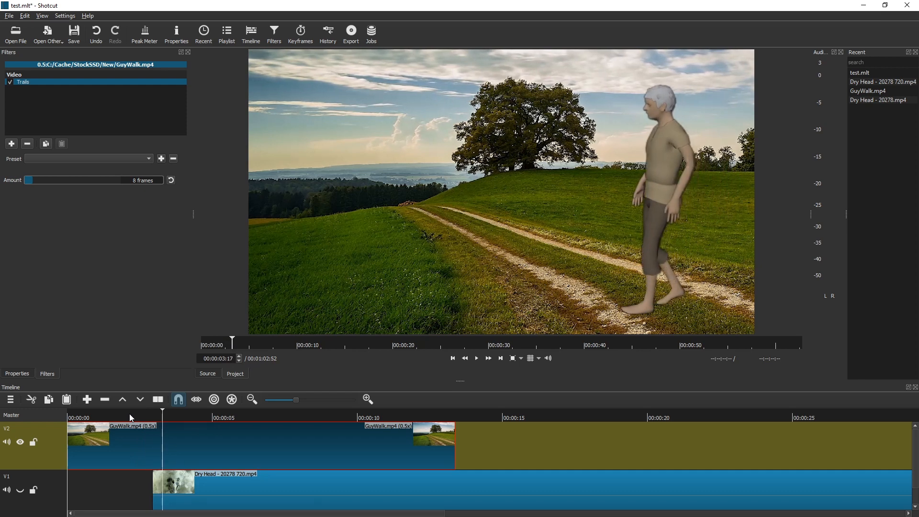
{"action": "key", "text": "Right"}
{"action": "key", "text": "Right"}
{"action": "key", "text": "Right"}
{"action": "key", "text": "Right"}
{"action": "key", "text": "Right"}
{"action": "key", "text": "Right"}
{"action": "key", "text": "Right"}
{"action": "key", "text": "Right"}
{"action": "key", "text": "Right"}
{"action": "key", "text": "Right"}
{"action": "key", "text": "Right"}
{"action": "key", "text": "Right"}
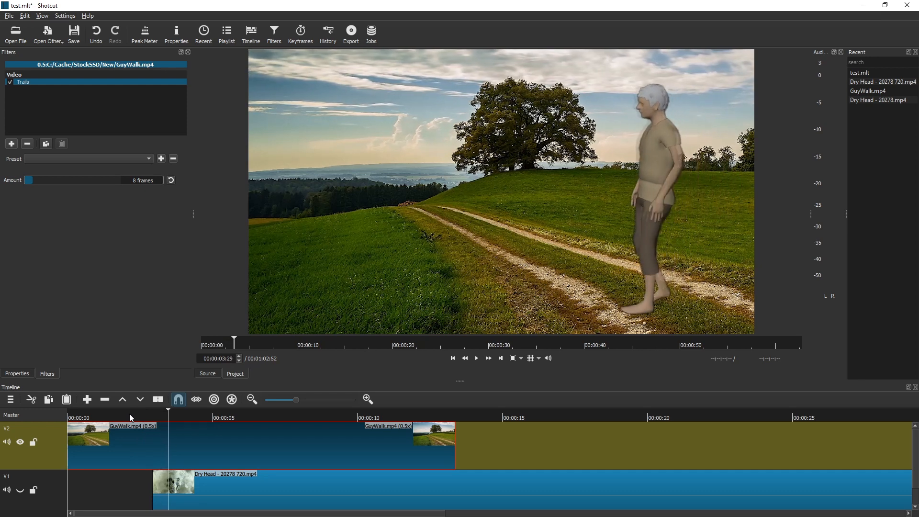
{"action": "key", "text": "Right"}
{"action": "key", "text": "Right"}
{"action": "key", "text": "Right"}
{"action": "key", "text": "Right"}
{"action": "key", "text": "Right"}
{"action": "key", "text": "Right"}
{"action": "key", "text": "Right"}
{"action": "key", "text": "Right"}
{"action": "key", "text": "Right"}
{"action": "key", "text": "Right"}
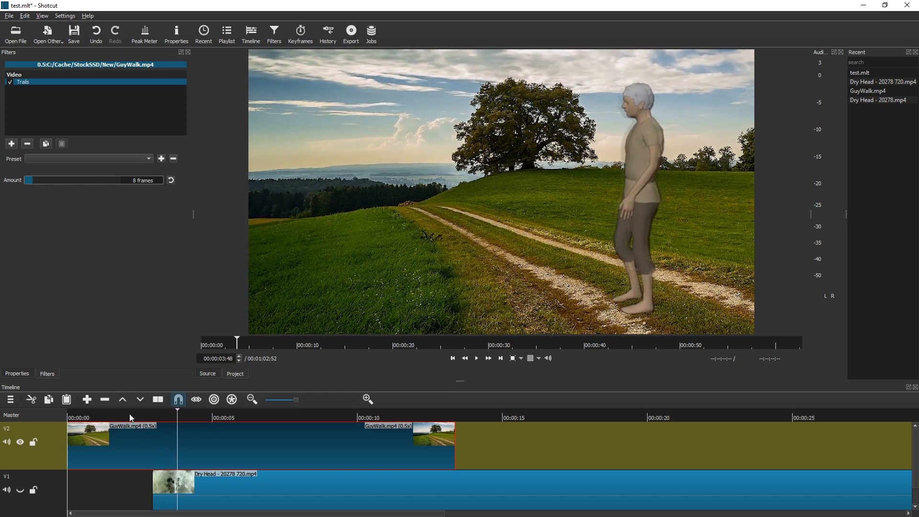
{"action": "key", "text": "Right"}
{"action": "key", "text": "Right"}
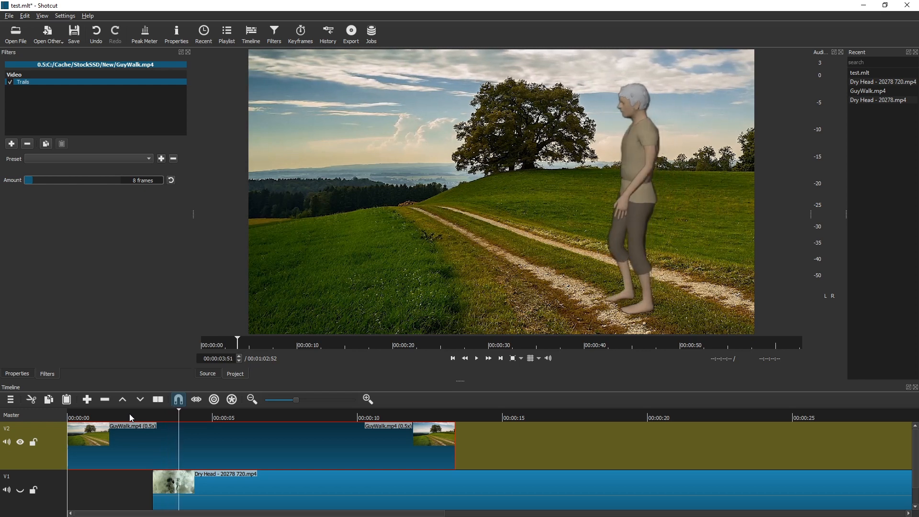
{"action": "key", "text": "Right"}
{"action": "key", "text": "Right"}
{"action": "key", "text": "Right"}
{"action": "key", "text": "Right"}
{"action": "key", "text": "Right"}
{"action": "key", "text": "Right"}
{"action": "key", "text": "Right"}
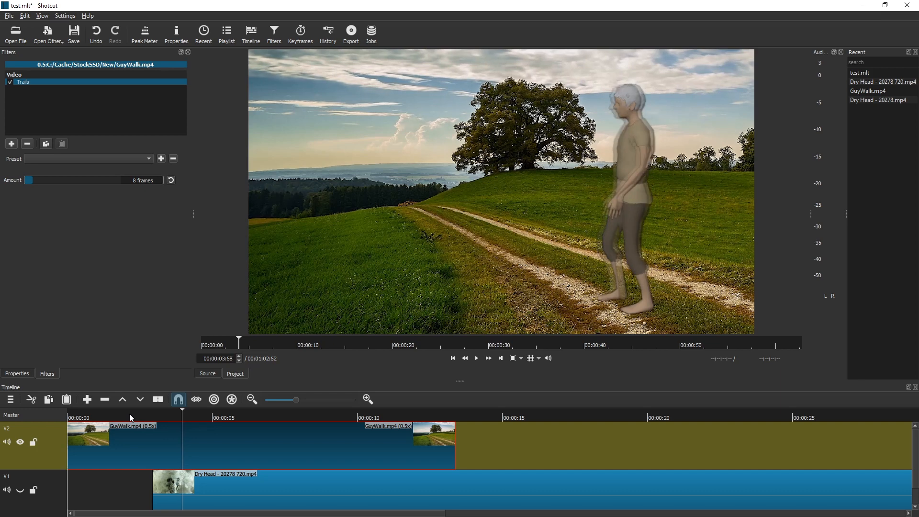
{"action": "key", "text": "Right"}
{"action": "key", "text": "Right"}
{"action": "key", "text": "Right"}
{"action": "key", "text": "Right"}
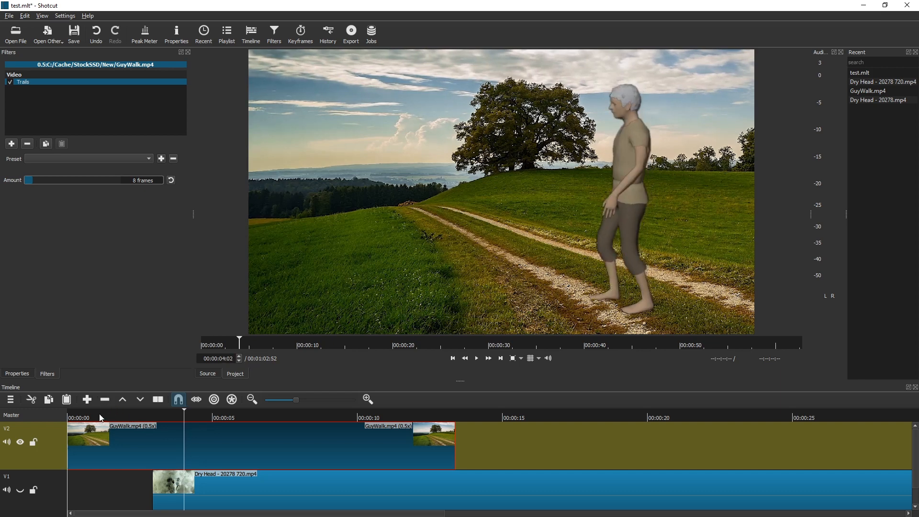
Step: Reopen the saved test.mlt project and select the GuyWalk.mp4 clip on track V2
{"action": "left_click", "coordinate": [97, 417]}
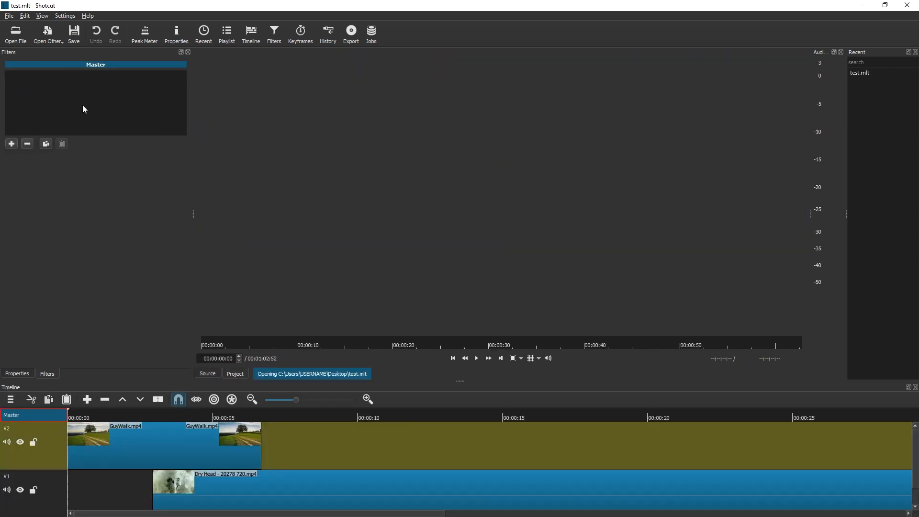
{"action": "left_click", "coordinate": [90, 412]}
{"action": "left_click", "coordinate": [87, 428]}
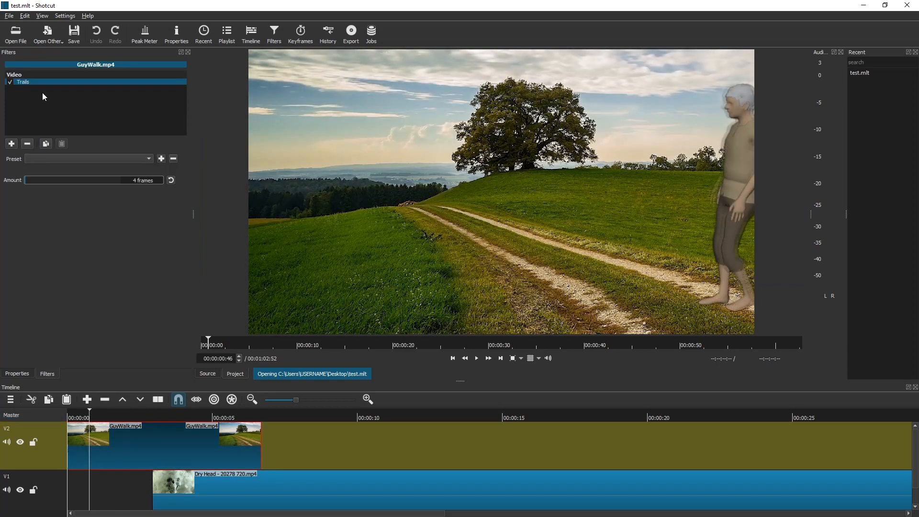
Step: Replace the clip's Trails filter with the Choppy filter and move the playhead back near the clip's start
{"action": "left_click", "coordinate": [27, 144]}
{"action": "left_click", "coordinate": [12, 144]}
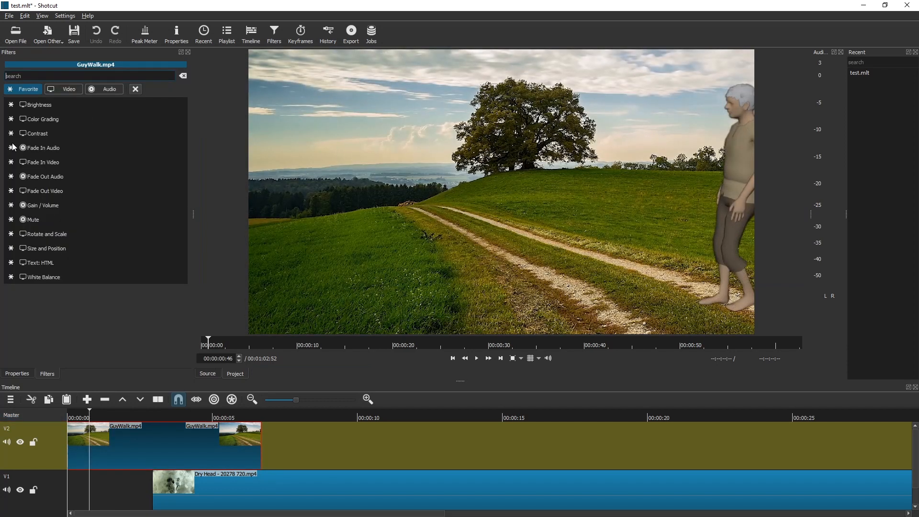
{"action": "type", "text": "chop"}
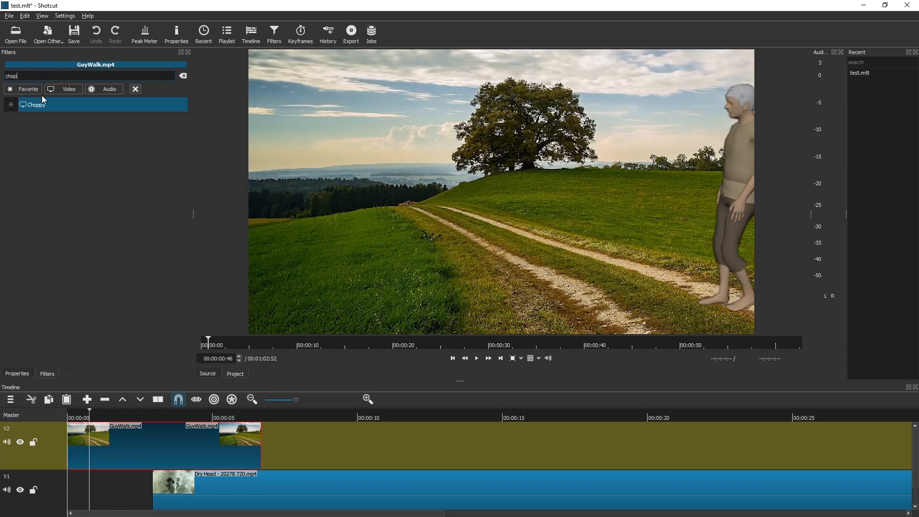
{"action": "left_click", "coordinate": [38, 109]}
{"action": "left_click", "coordinate": [80, 411]}
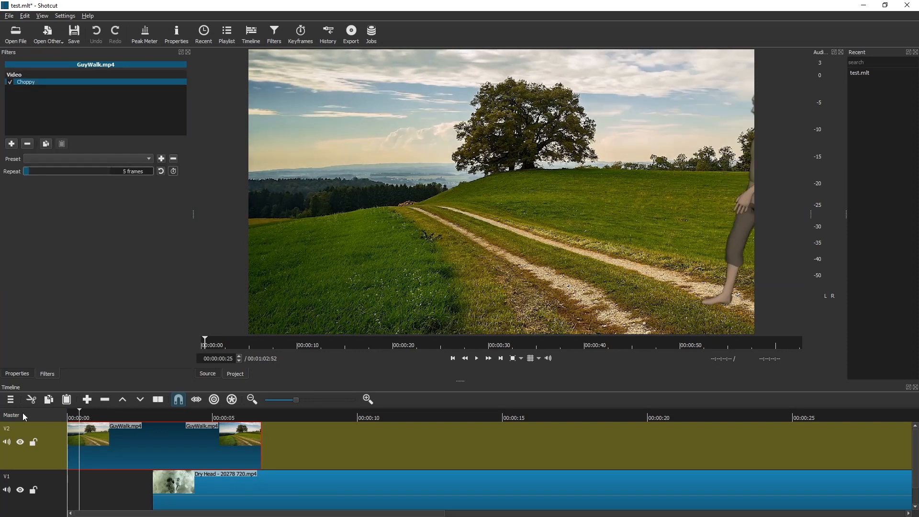
Step: Play back the GuyWalk.mp4 clip from its start to preview the Choppy filter, and return to the beginning
{"action": "left_click", "coordinate": [66, 410]}
{"action": "key", "text": "space"}
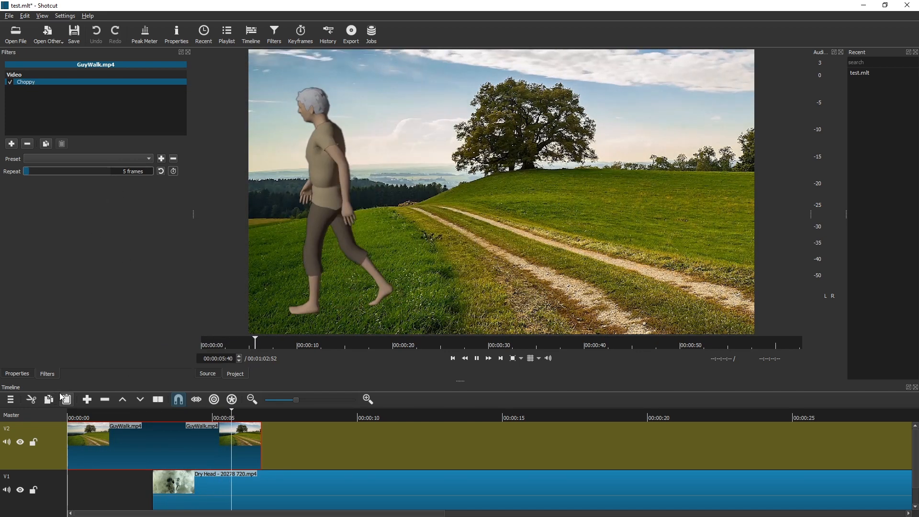
{"action": "left_click_drag", "start_coordinate": [86, 420], "coordinate": [22, 412]}
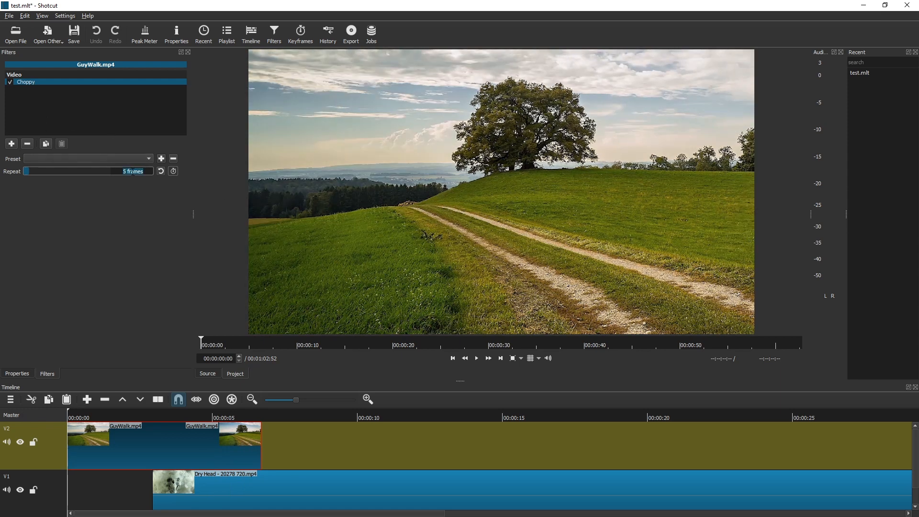
Step: Set the Choppy filter's Repeat to 12 frames and play back the GuyWalk.mp4 clip
{"action": "type", "text": "12"}
{"action": "key", "text": "space"}
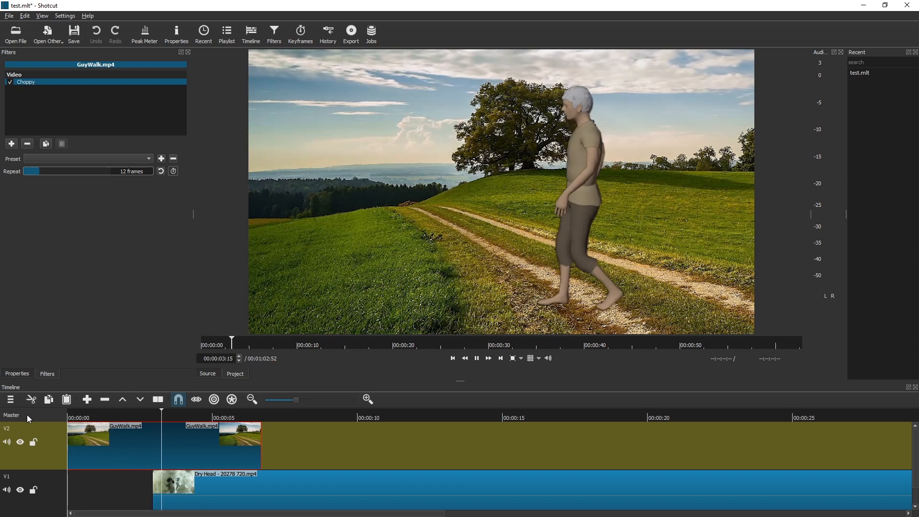
{"action": "key", "text": "space"}
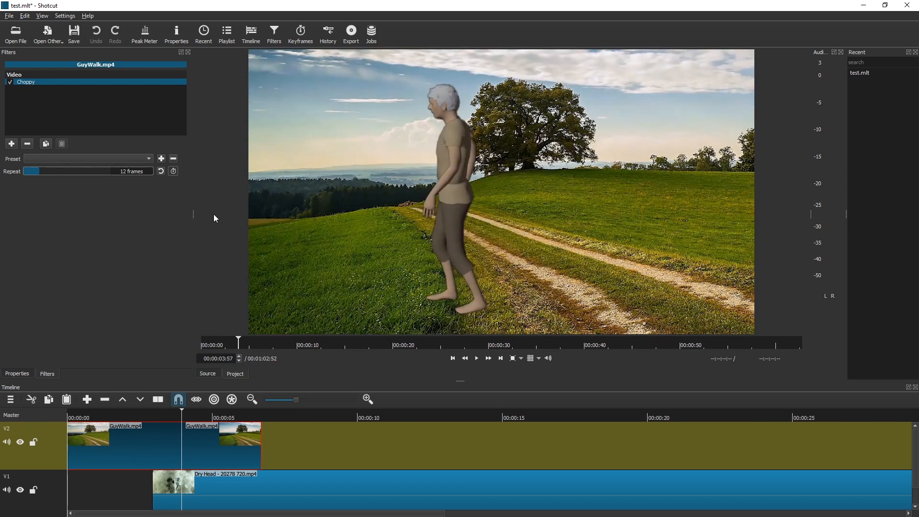
Step: Set the Choppy filter's Repeat to 24 frames and preview the GuyWalk.mp4 clip from the start
{"action": "double_click", "coordinate": [122, 171]}
{"action": "type", "text": "24"}
{"action": "key", "text": "Home"}
{"action": "key", "text": "space"}
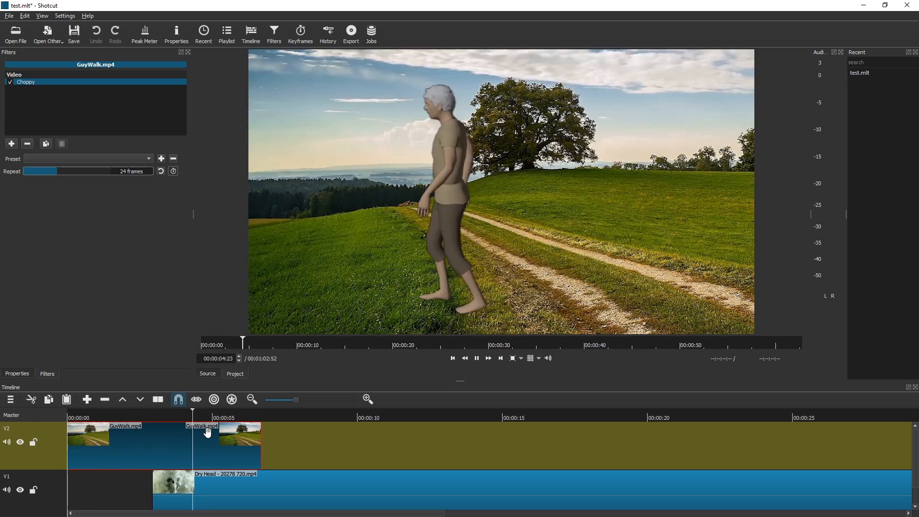
{"action": "key", "text": "space"}
Step: Add the Choppy filter to the Dry Head - 20278 720.mp4 clip on track V1, with the playhead past GuyWalk.mp4
{"action": "left_click", "coordinate": [290, 417]}
{"action": "left_click", "coordinate": [281, 490]}
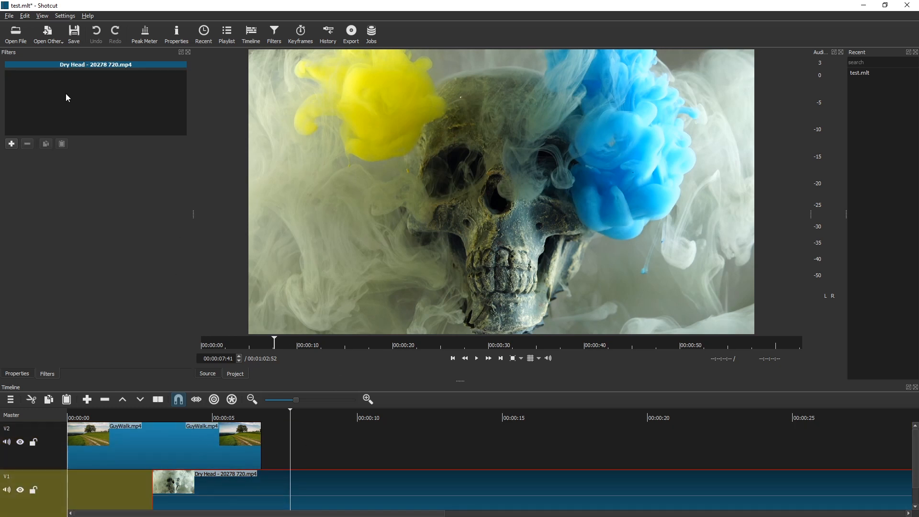
{"action": "left_click", "coordinate": [12, 144]}
{"action": "type", "text": "chop"}
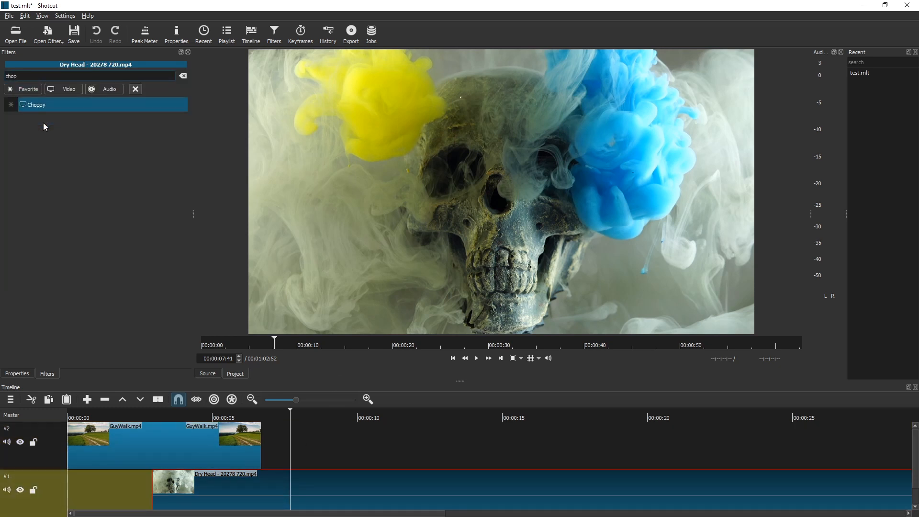
{"action": "key", "text": "Return"}
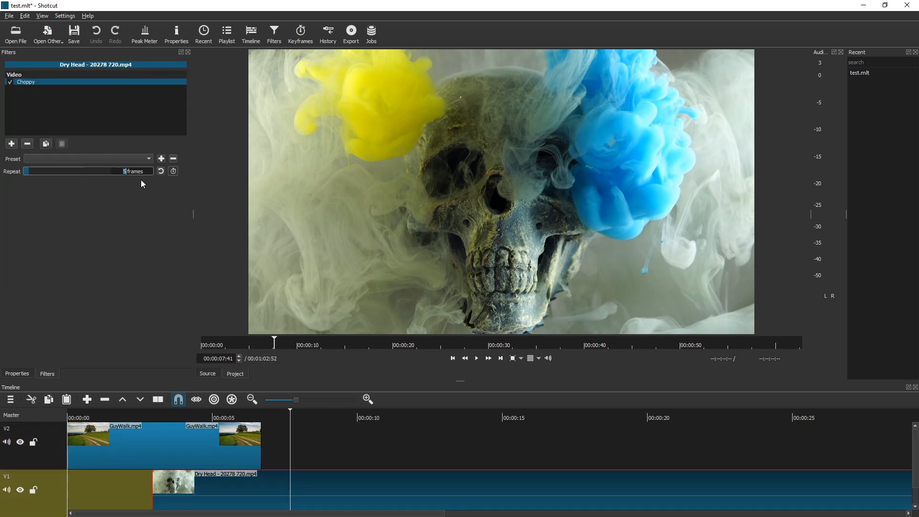
Step: Play the Dry Head clip while setting the Choppy filter's Repeat to 2, 4, 6 and 8 frames in turn
{"action": "key", "text": "space"}
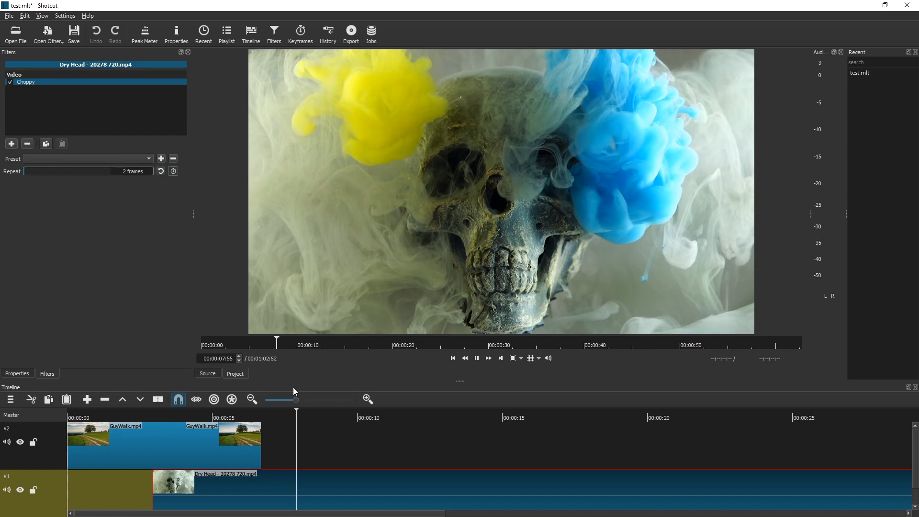
{"action": "left_click", "coordinate": [126, 172]}
{"action": "key", "text": "BackSpace"}
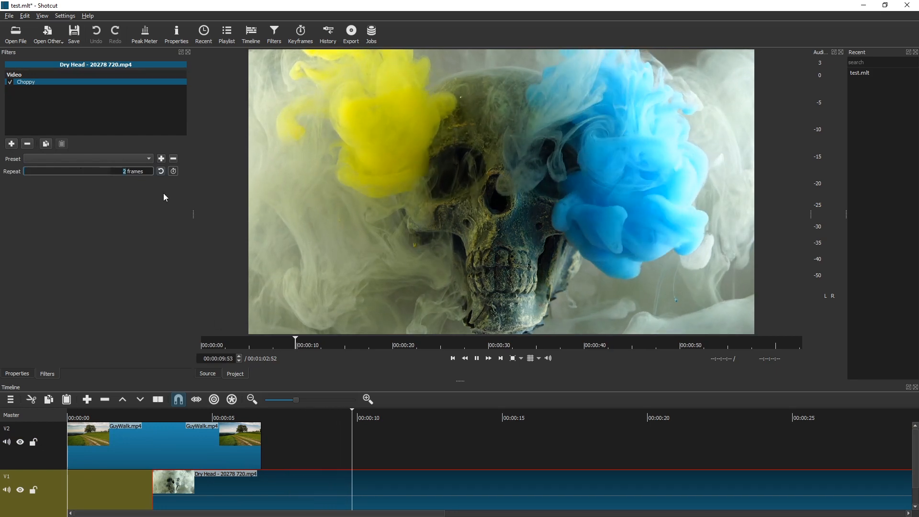
{"action": "type", "text": "4"}
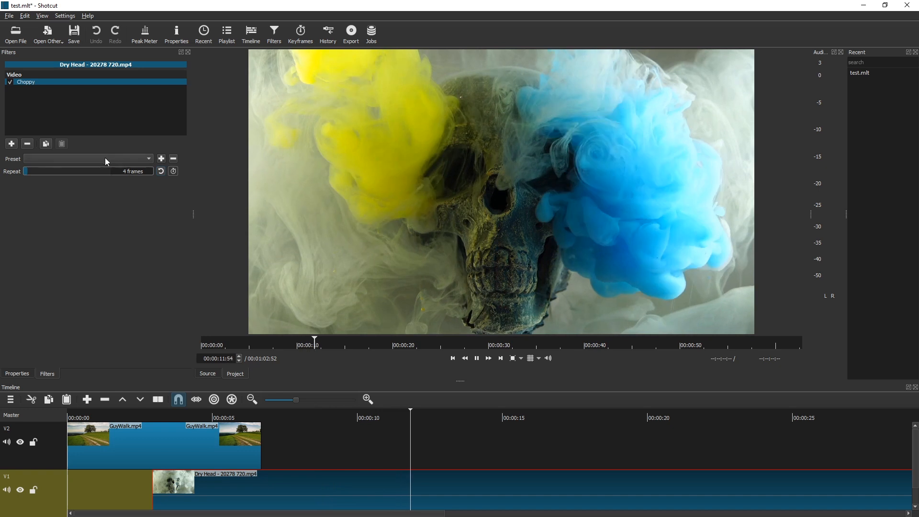
{"action": "key", "text": "BackSpace"}
{"action": "type", "text": "6"}
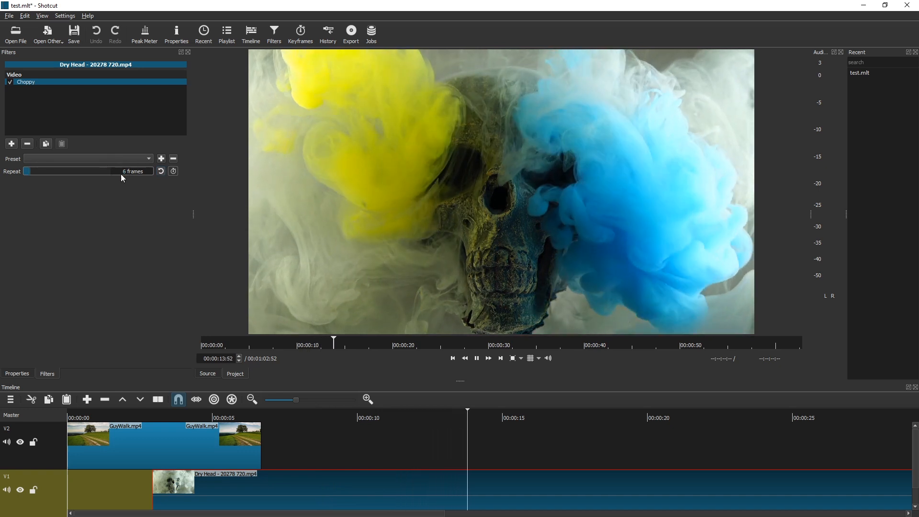
{"action": "key", "text": "BackSpace"}
{"action": "type", "text": "8"}
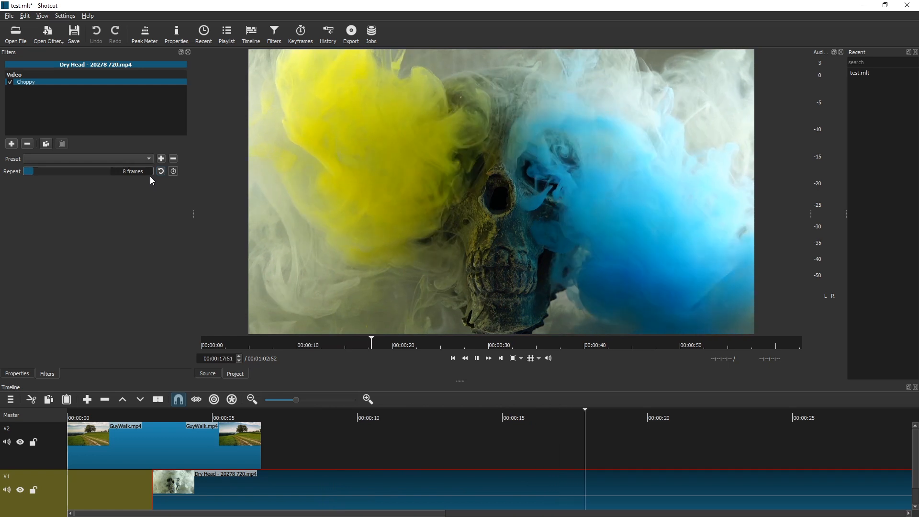
Step: Lower the Choppy filter's Repeat to 0 frames while the Dry Head clip keeps playing
{"action": "left_click", "coordinate": [122, 170]}
{"action": "type", "text": "5"}
{"action": "double_click", "coordinate": [122, 170]}
{"action": "type", "text": "1"}
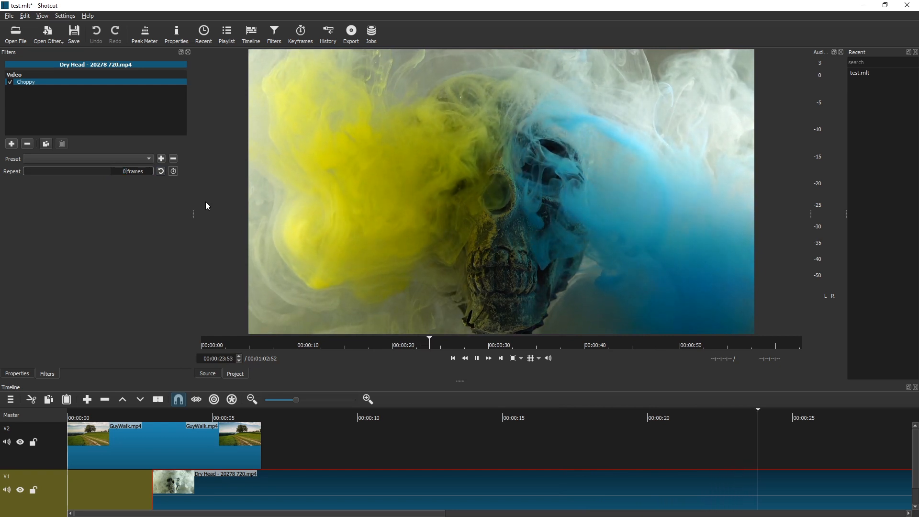
{"action": "type", "text": "0"}
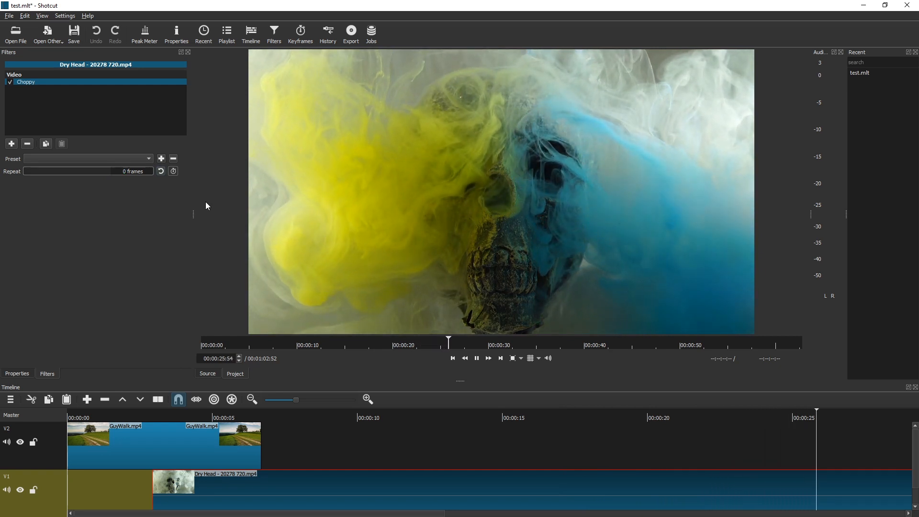
Step: Remove the Choppy filter from the Dry Head clip and from the GuyWalk.mp4 clip on track V2
{"action": "left_click", "coordinate": [28, 144]}
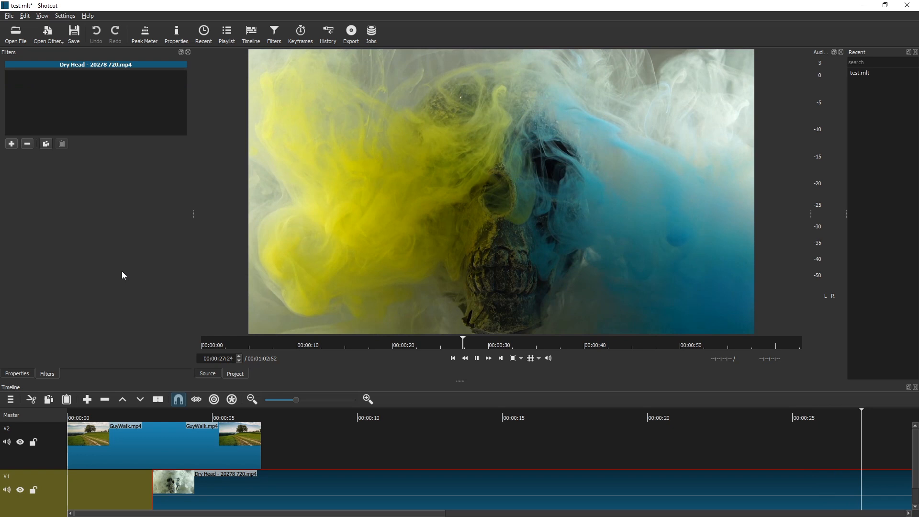
{"action": "left_click", "coordinate": [128, 415]}
{"action": "left_click", "coordinate": [128, 426]}
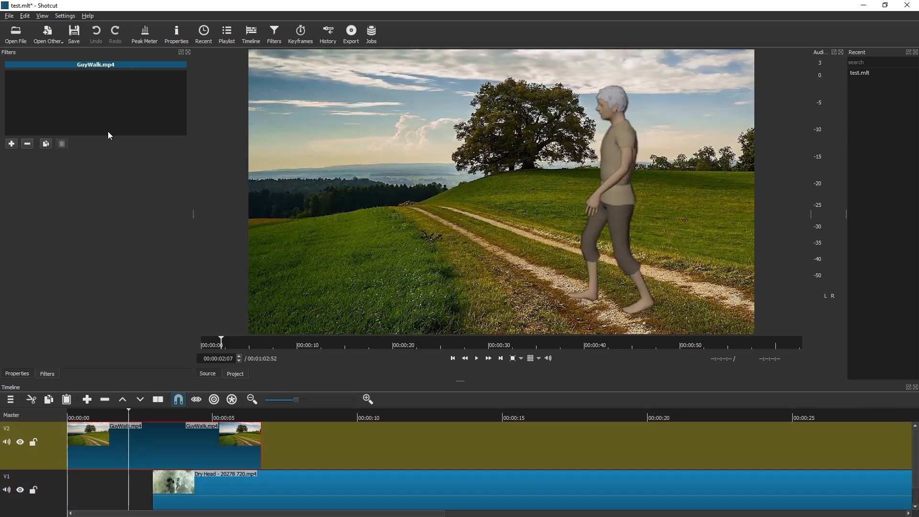
Step: Add the Nervous filter to the GuyWalk.mp4 clip and play it back from the start
{"action": "left_click", "coordinate": [11, 144]}
{"action": "type", "text": "nerv"}
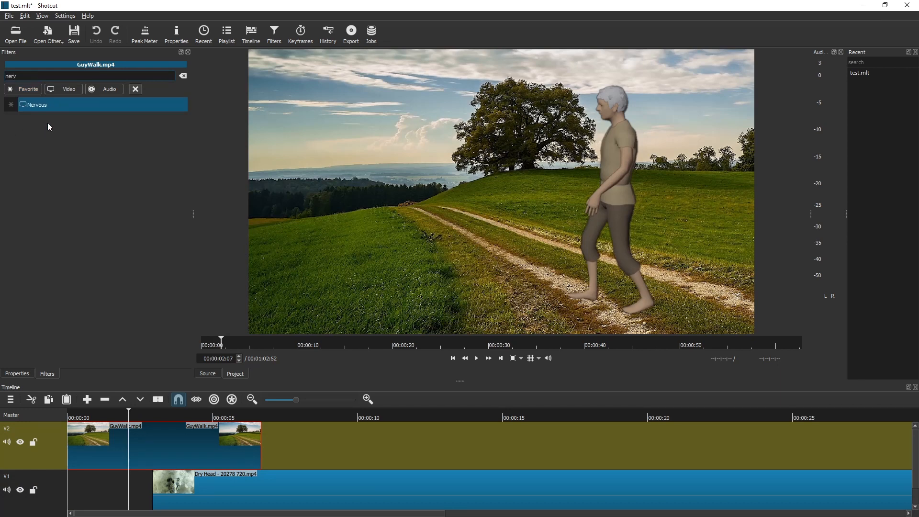
{"action": "key", "text": "Return"}
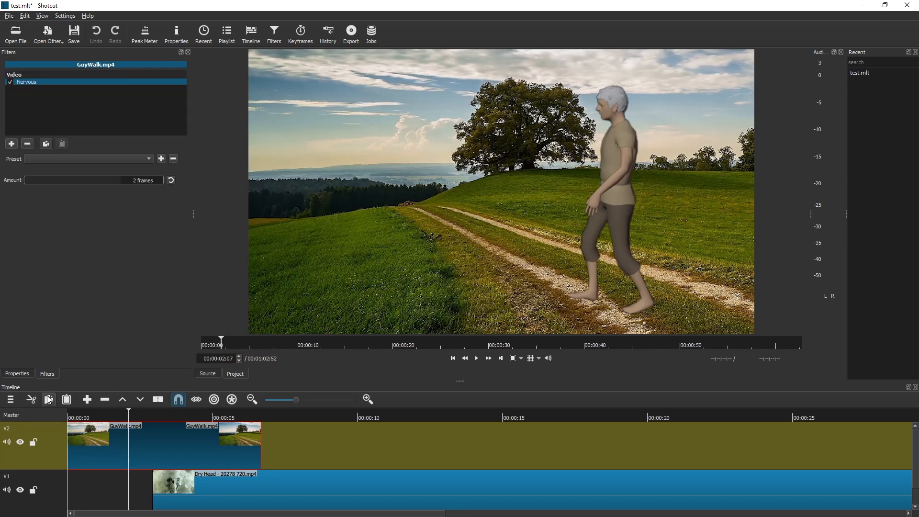
{"action": "key", "text": "Home"}
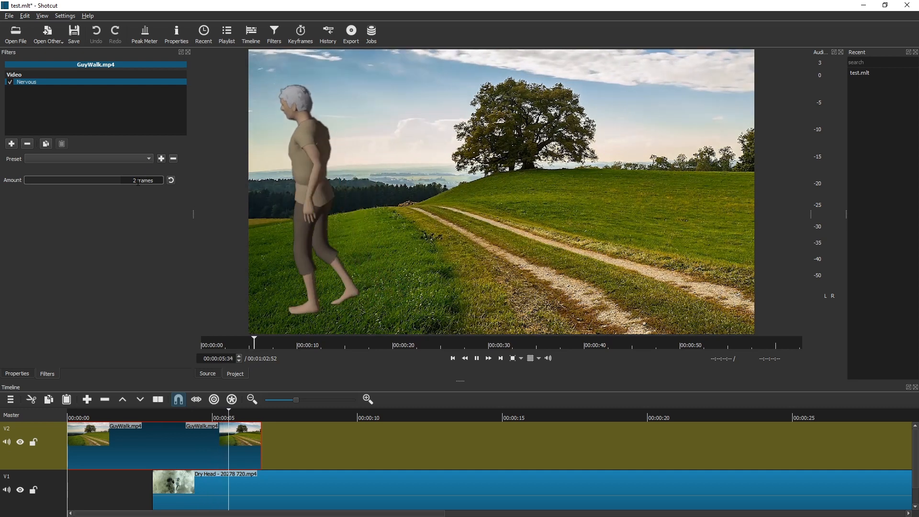
Step: Set the Nervous filter's Amount to 5 frames and replay the GuyWalk.mp4 clip from near its start
{"action": "left_click", "coordinate": [171, 180]}
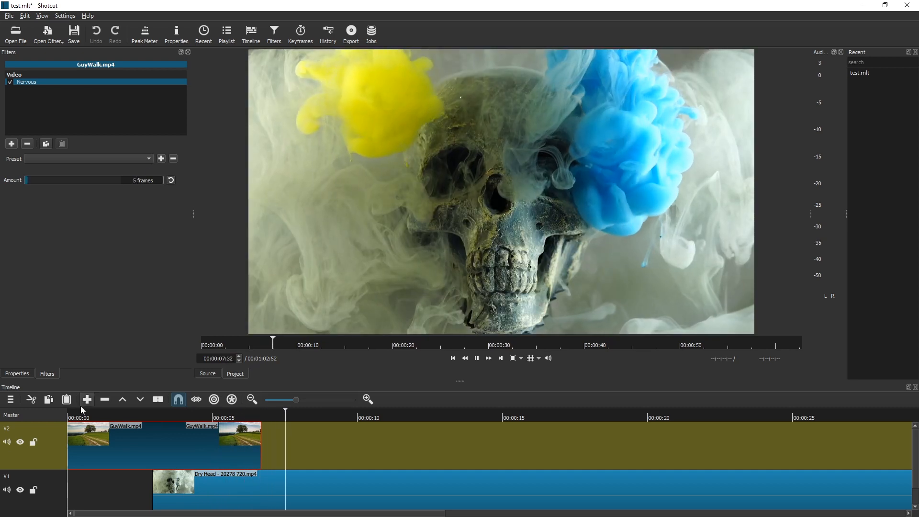
{"action": "left_click", "coordinate": [75, 418]}
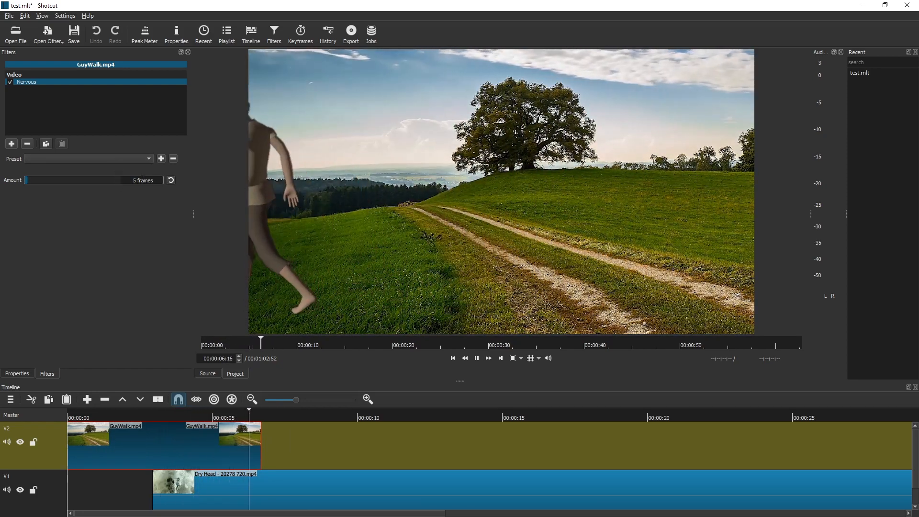
{"action": "left_click", "coordinate": [72, 415]}
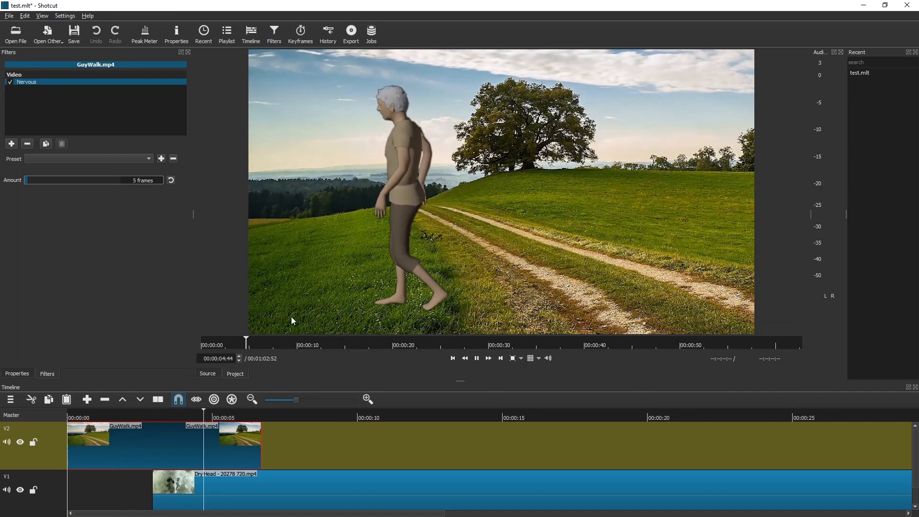
{"action": "key", "text": "space"}
Step: Add the Glitch filter to the GuyWalk.mp4 clip and play it back from the start
{"action": "left_click", "coordinate": [11, 144]}
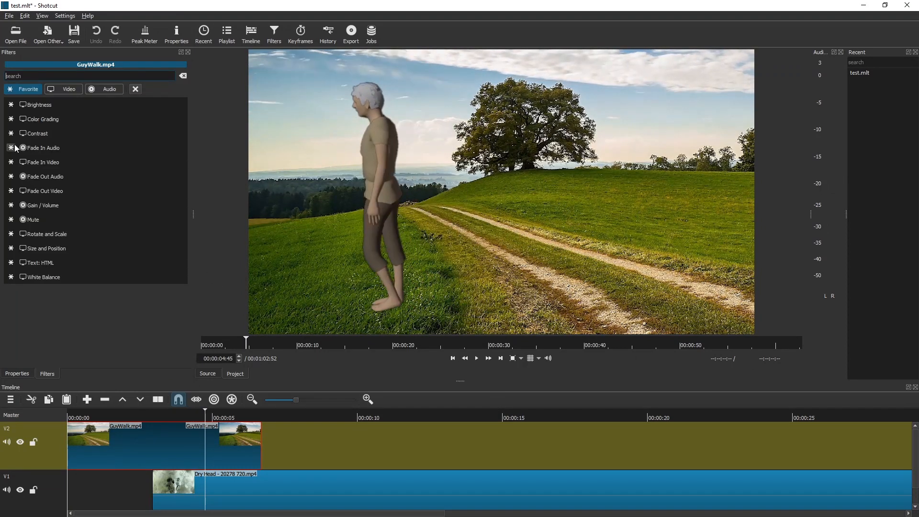
{"action": "type", "text": "glit"}
{"action": "key", "text": "Return"}
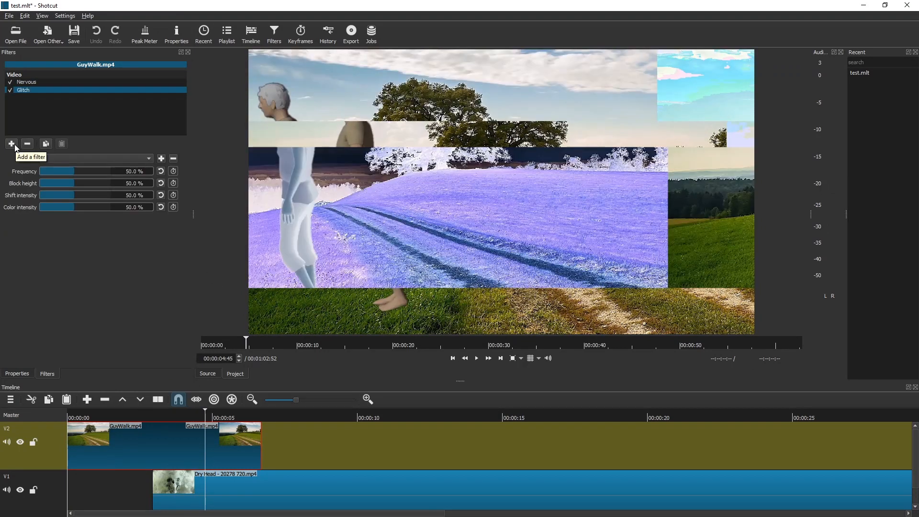
{"action": "left_click", "coordinate": [78, 413]}
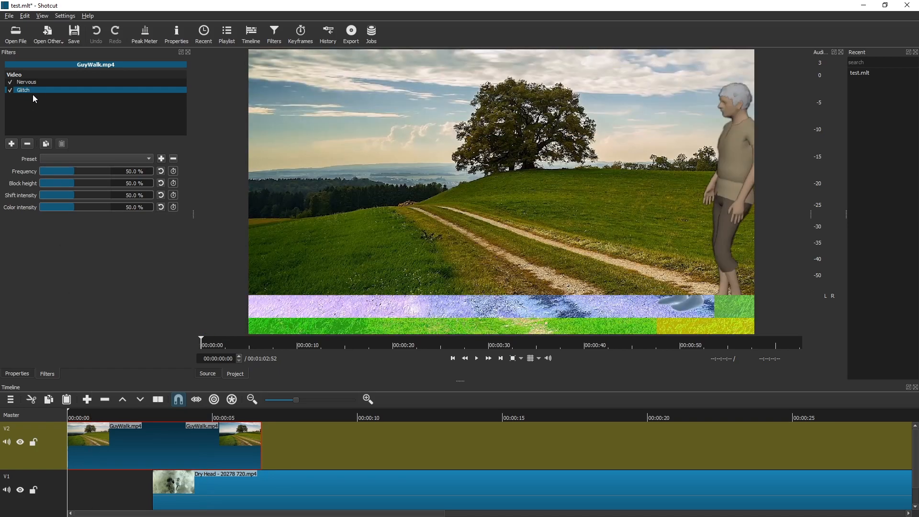
{"action": "key", "text": "space"}
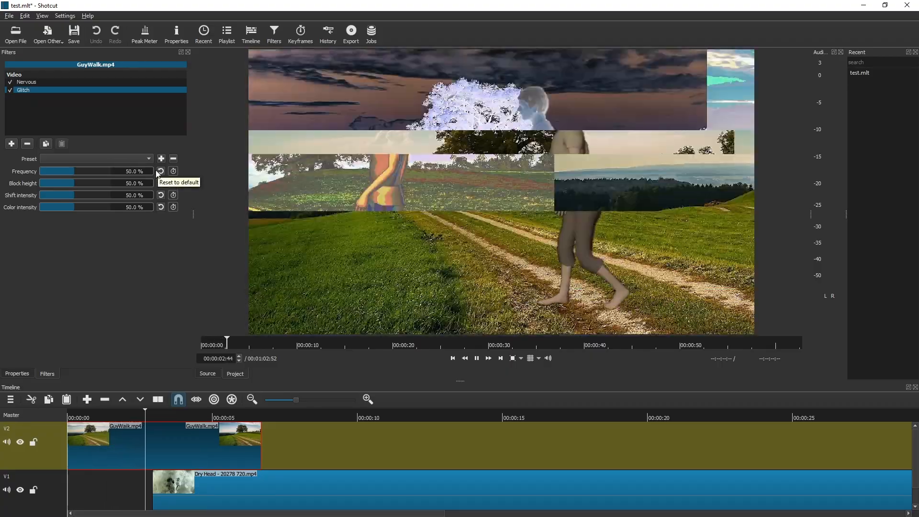
Step: Pause and set the Glitch filter's Frequency to 13.8 % and Block height to 25.7 %, then resume playback
{"action": "key", "text": "space"}
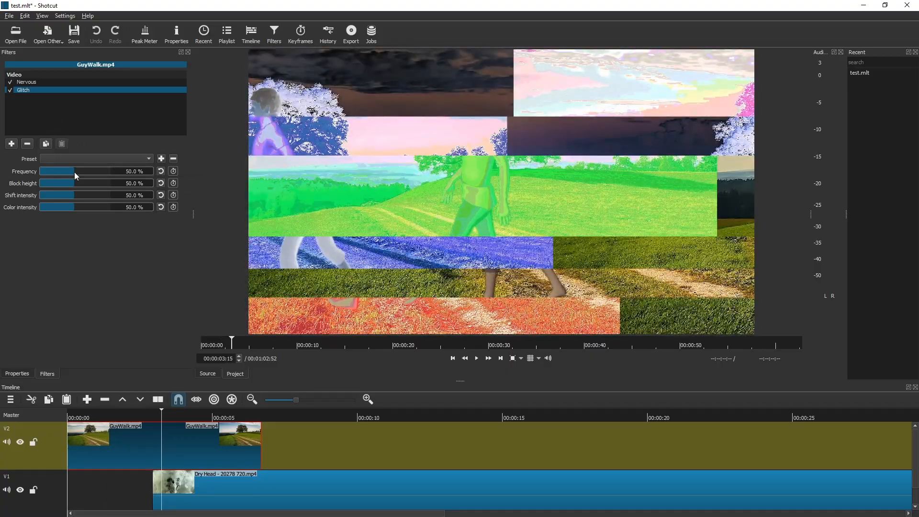
{"action": "left_click_drag", "start_coordinate": [74, 172], "coordinate": [59, 186]}
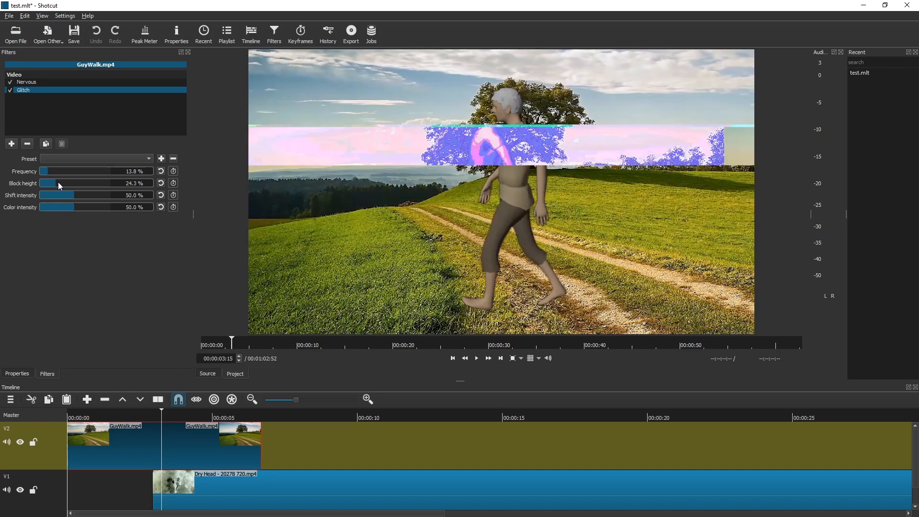
{"action": "key", "text": "space"}
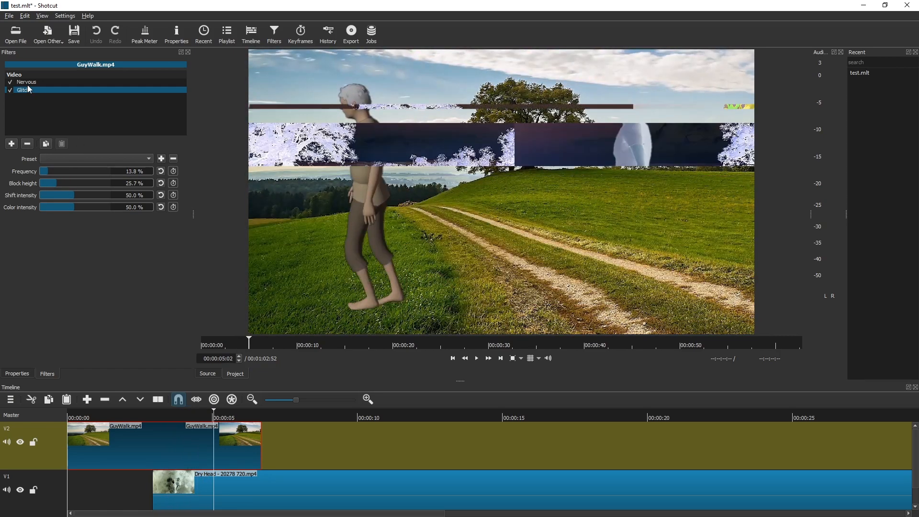
Step: Move the Glitch filter above Nervous in the filter order and play back the GuyWalk.mp4 clip again
{"action": "left_click_drag", "start_coordinate": [27, 87], "coordinate": [43, 77]}
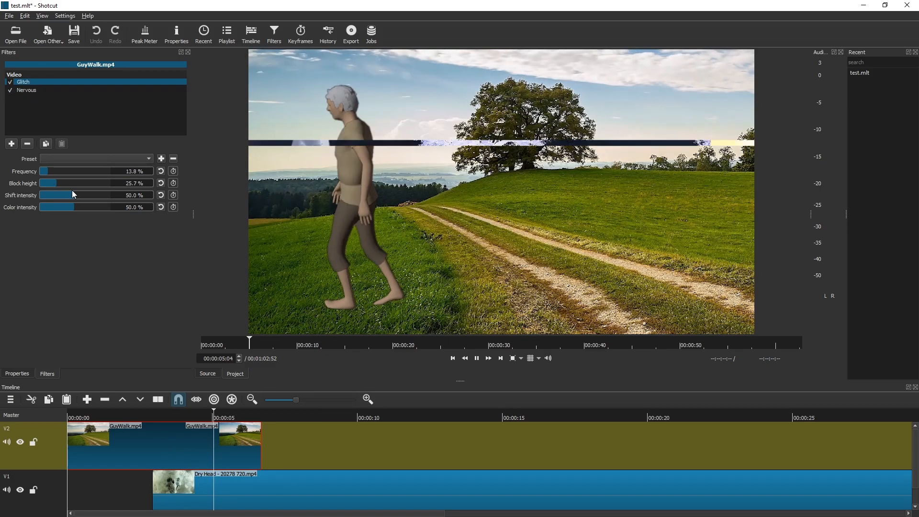
{"action": "key", "text": "Home"}
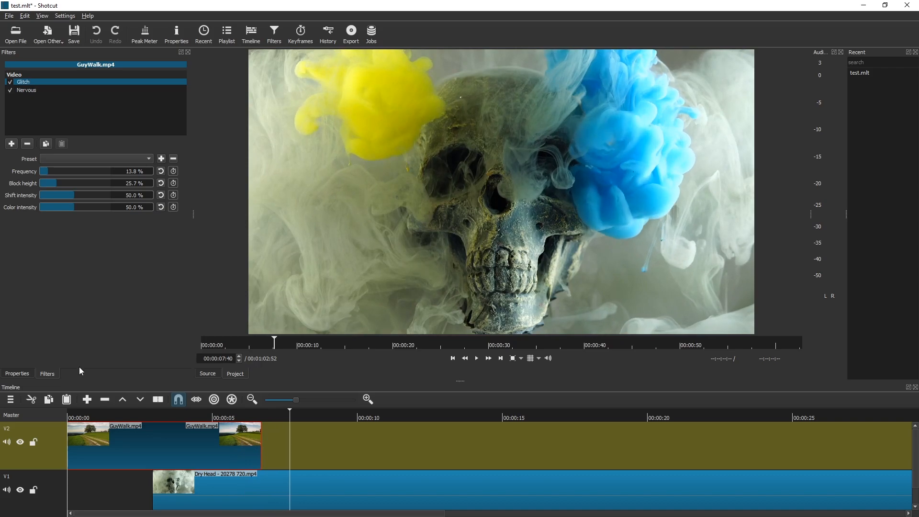
{"action": "left_click", "coordinate": [101, 411]}
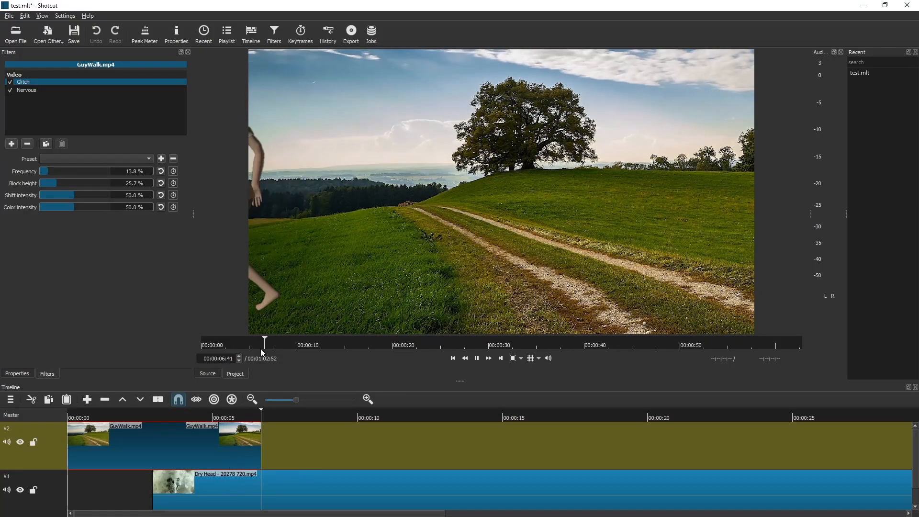
Step: Copy the GuyWalk.mp4 clip's filters and paste them onto the Dry Head - 20278 720.mp4 clip on track V1
{"action": "left_click", "coordinate": [45, 145]}
{"action": "left_click", "coordinate": [335, 481]}
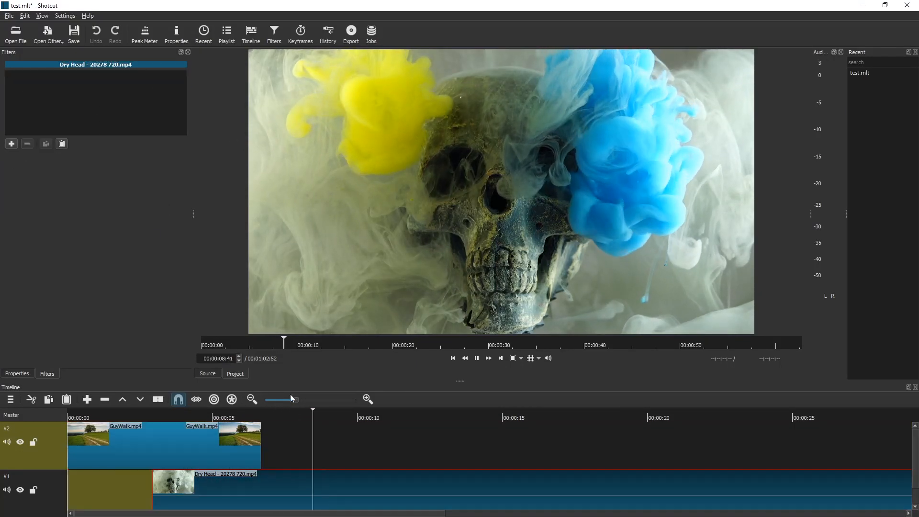
{"action": "left_click", "coordinate": [63, 144]}
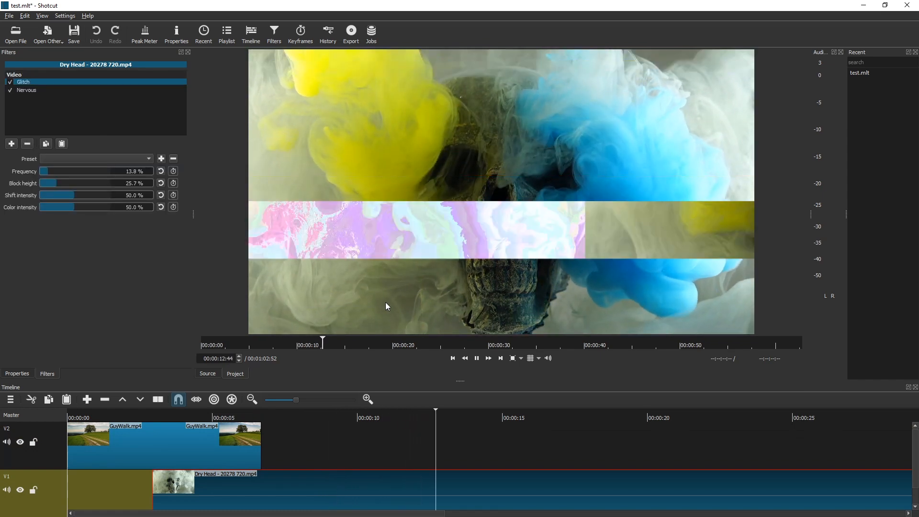
Step: Set the Nervous filter's Amount on the Dry Head clip to 15 frames and then 25 frames, and return to about 7 seconds
{"action": "left_click", "coordinate": [27, 91]}
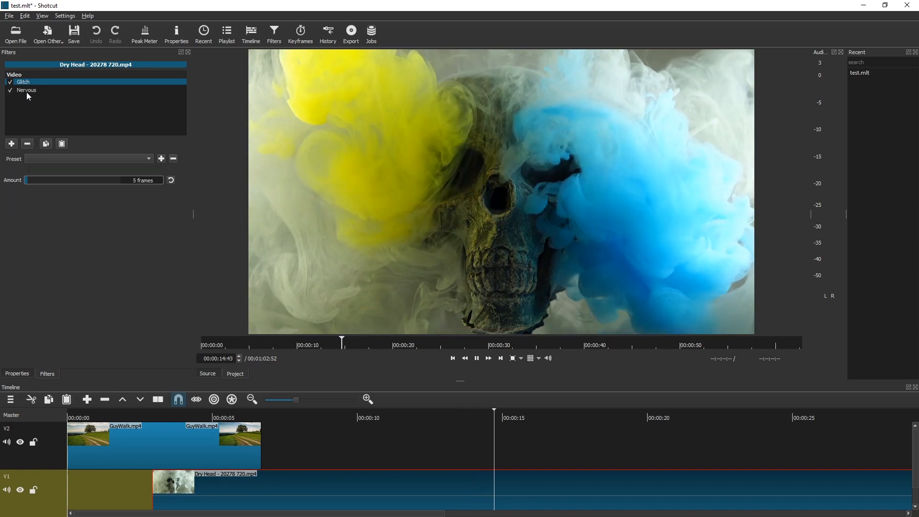
{"action": "type", "text": "15"}
{"action": "key", "text": "Return"}
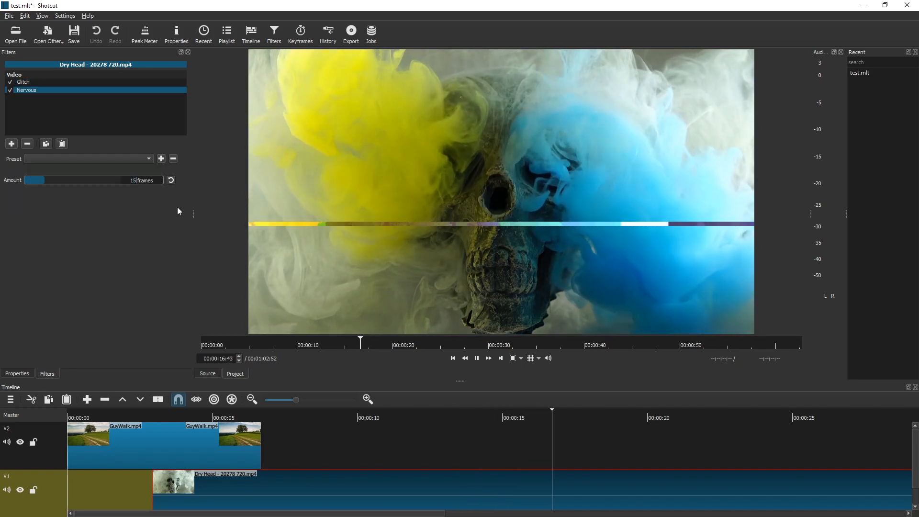
{"action": "type", "text": "25"}
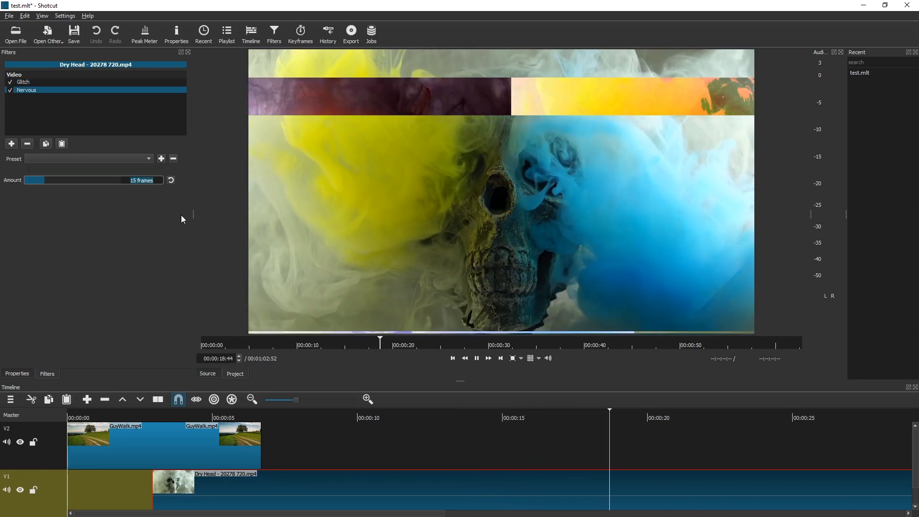
{"action": "left_click", "coordinate": [275, 413]}
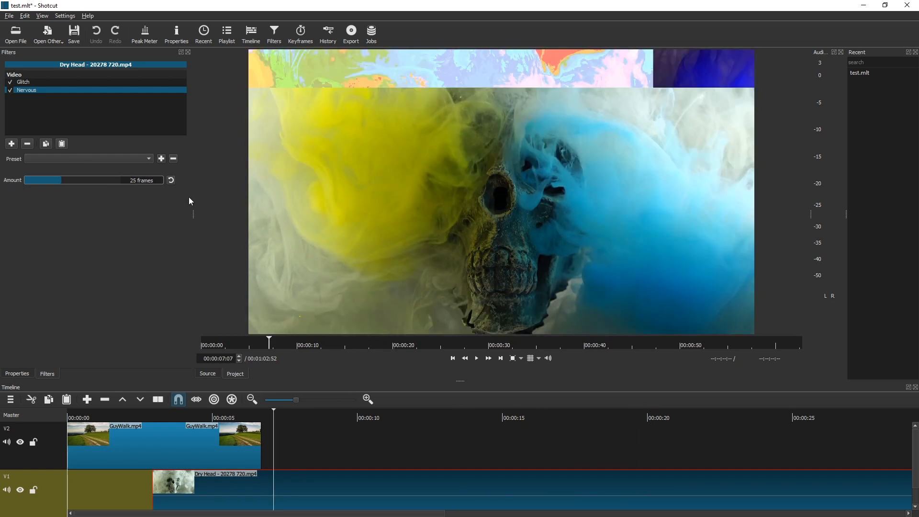
Step: Set the Nervous filter's Amount to 48 frames and play the Dry Head clip from about 10 seconds
{"action": "type", "text": "48"}
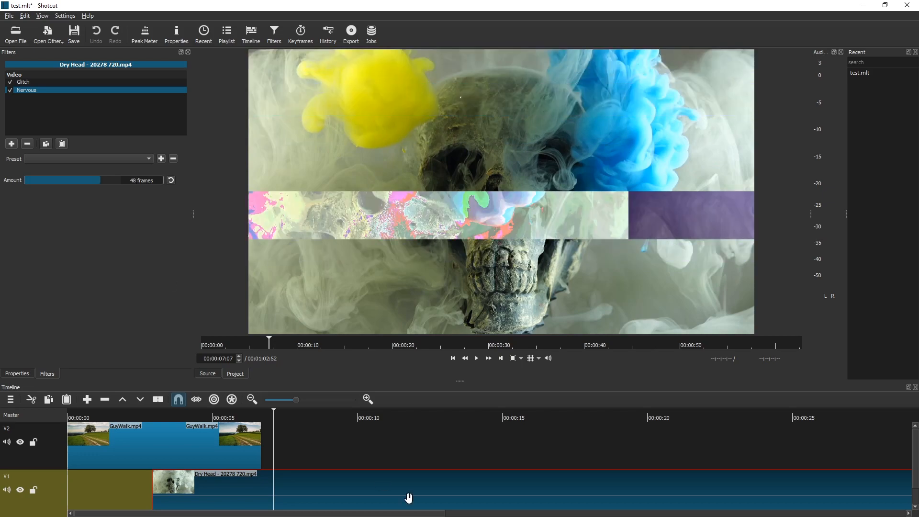
{"action": "left_click", "coordinate": [357, 419]}
{"action": "key", "text": "space"}
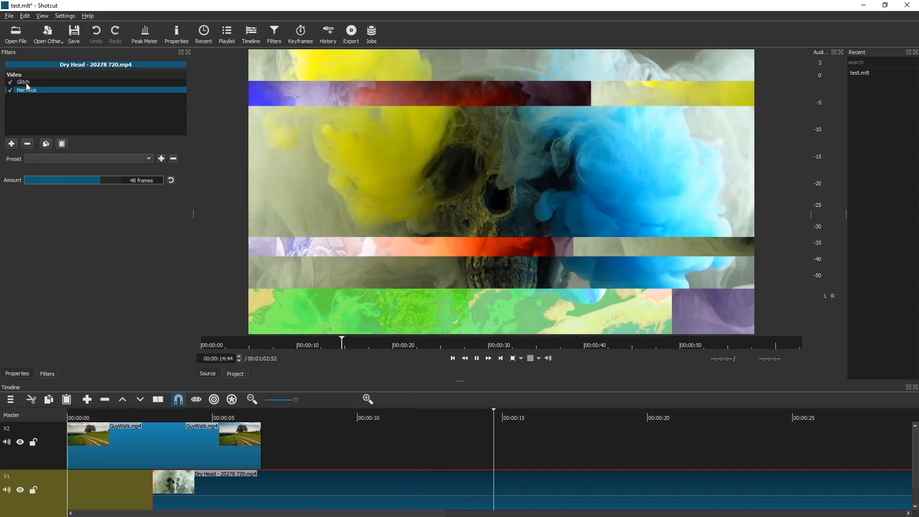
Step: Move the Glitch filter below Nervous on the Dry Head clip and disable Glitch
{"action": "left_click", "coordinate": [26, 82]}
{"action": "left_click_drag", "start_coordinate": [35, 100], "coordinate": [34, 98]}
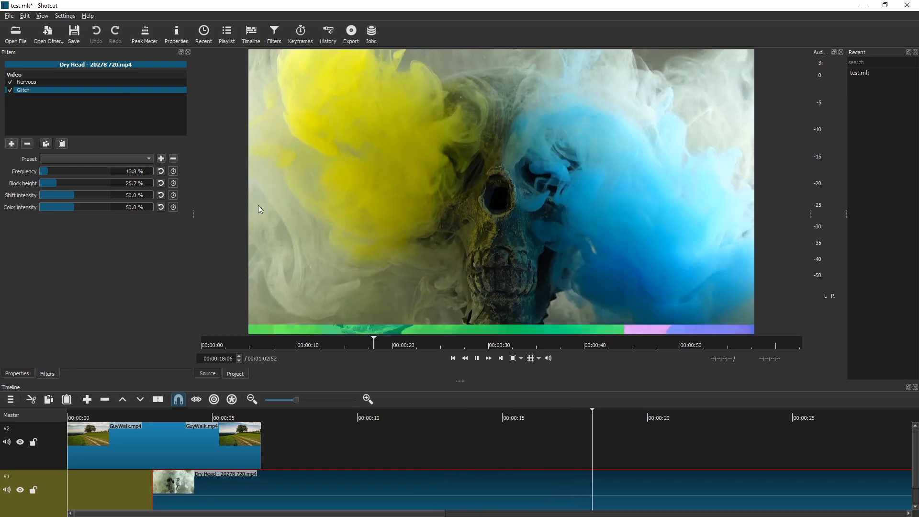
{"action": "left_click", "coordinate": [10, 90]}
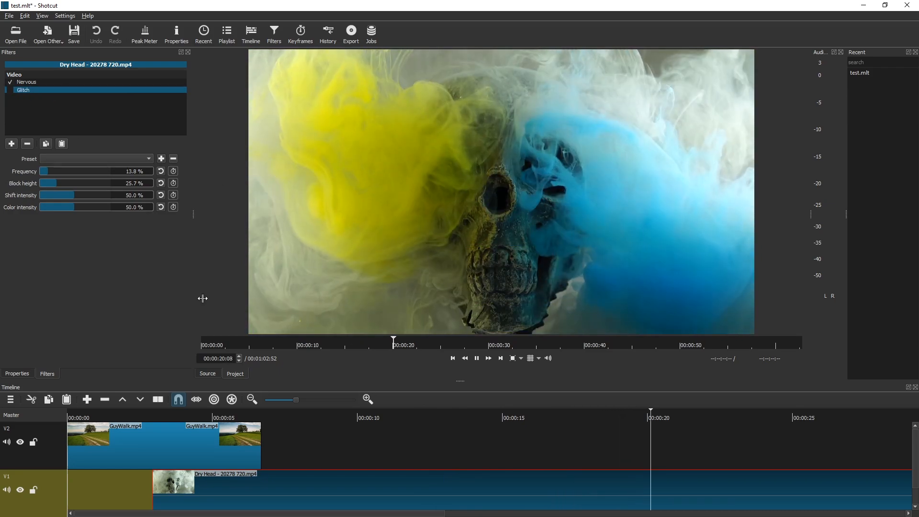
Step: Set the Nervous filter's Amount to 24 frames and replay the Dry Head clip from about 7.5 seconds
{"action": "left_click", "coordinate": [288, 420]}
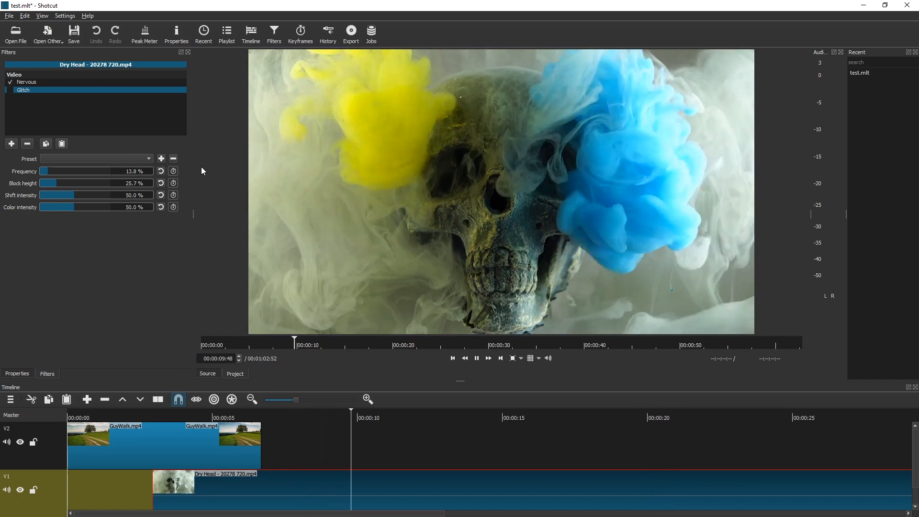
{"action": "left_click", "coordinate": [38, 82]}
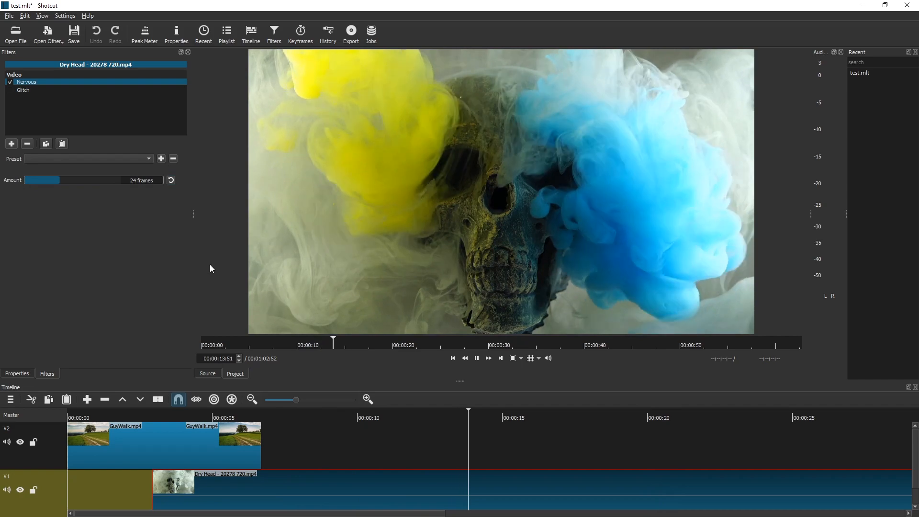
{"action": "left_click", "coordinate": [289, 421]}
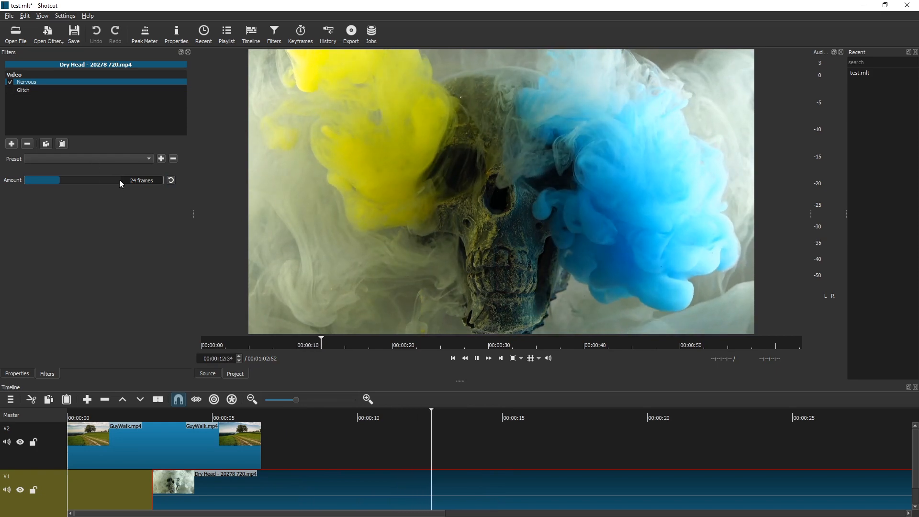
Step: Add the Choppy filter to the Dry Head clip and replay it from about 7.5 seconds
{"action": "left_click", "coordinate": [11, 144]}
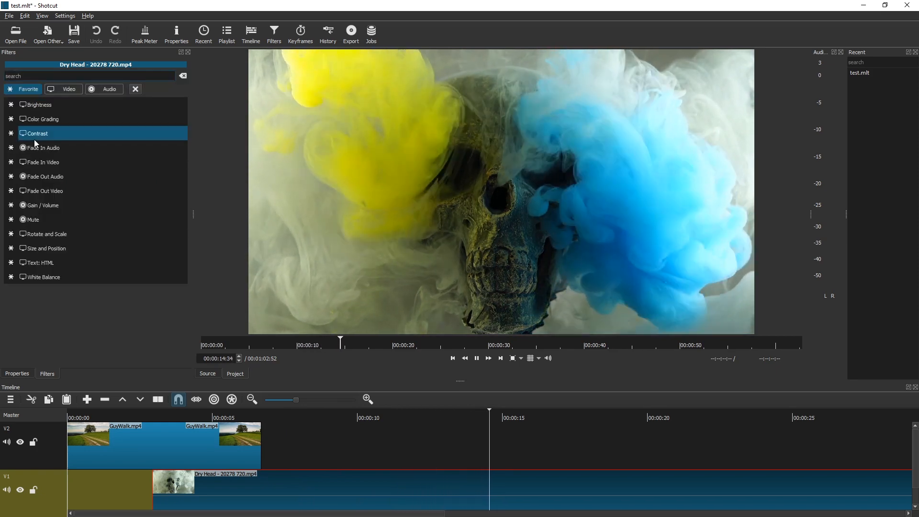
{"action": "type", "text": "ch"}
{"action": "left_click", "coordinate": [33, 136]}
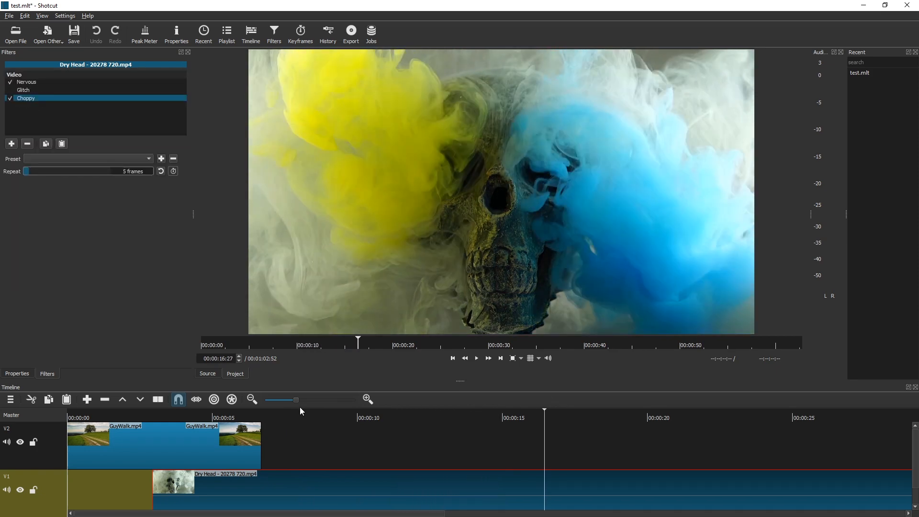
{"action": "left_click", "coordinate": [288, 411]}
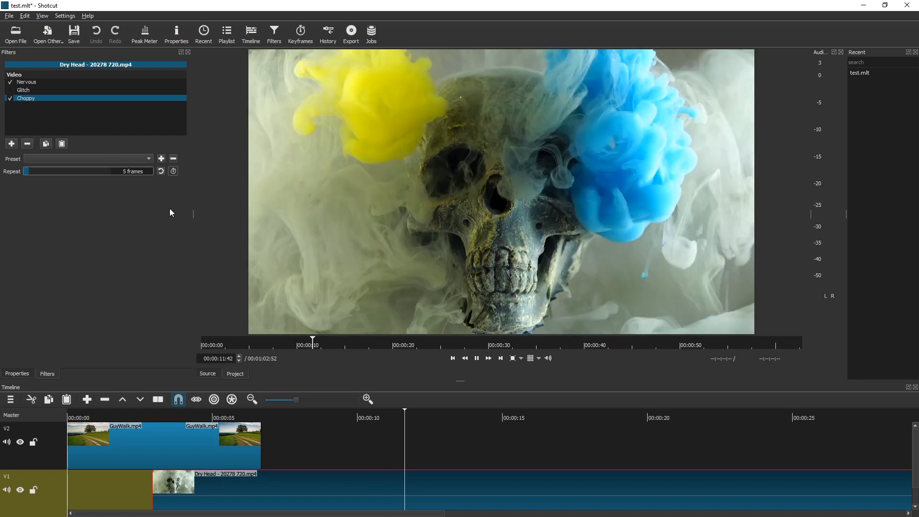
Step: Pause playback, move the Choppy filter above Nervous, and replay the Dry Head clip from about 8 seconds
{"action": "key", "text": "space"}
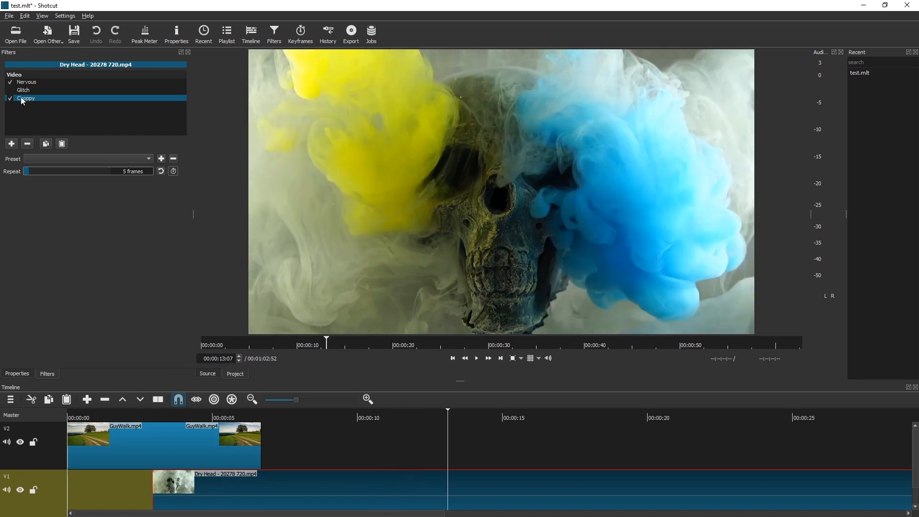
{"action": "left_click_drag", "start_coordinate": [23, 101], "coordinate": [35, 78]}
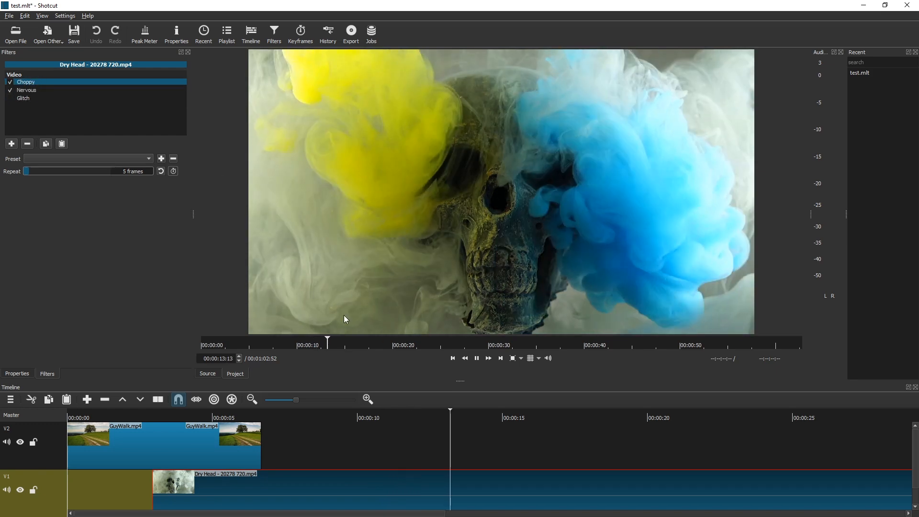
{"action": "left_click", "coordinate": [306, 414]}
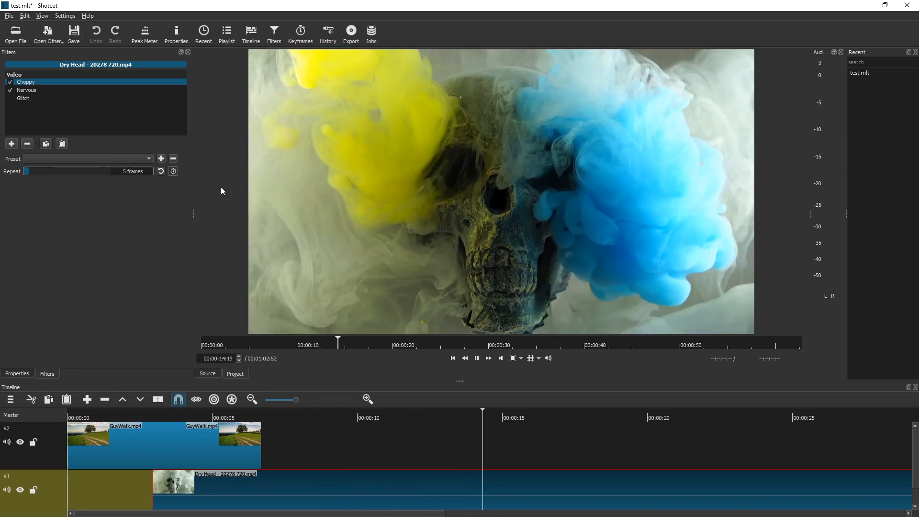
Step: Stop playback and remove the Choppy, Nervous and Glitch filters from the Dry Head clip
{"action": "key", "text": "space"}
{"action": "left_click", "coordinate": [27, 143]}
{"action": "left_click", "coordinate": [27, 144]}
{"action": "left_click", "coordinate": [27, 144]}
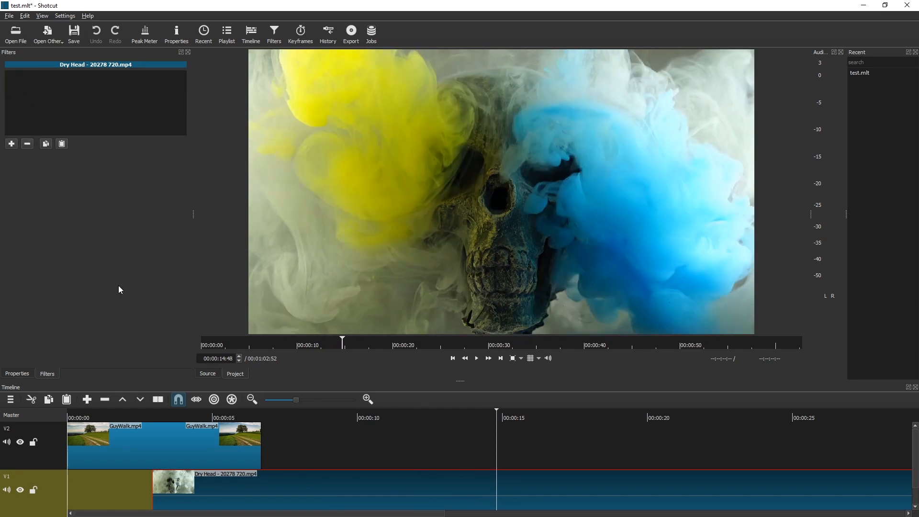
Step: Remove all filters from the GuyWalk.mp4 clip on track V2 and add the No Sync filter
{"action": "left_click", "coordinate": [72, 416]}
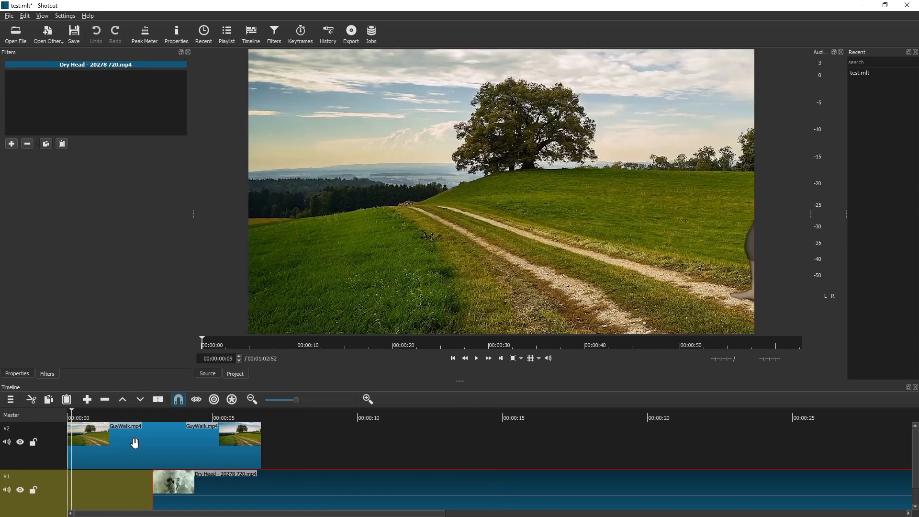
{"action": "left_click", "coordinate": [130, 438]}
{"action": "left_click", "coordinate": [28, 143]}
{"action": "left_click", "coordinate": [28, 144]}
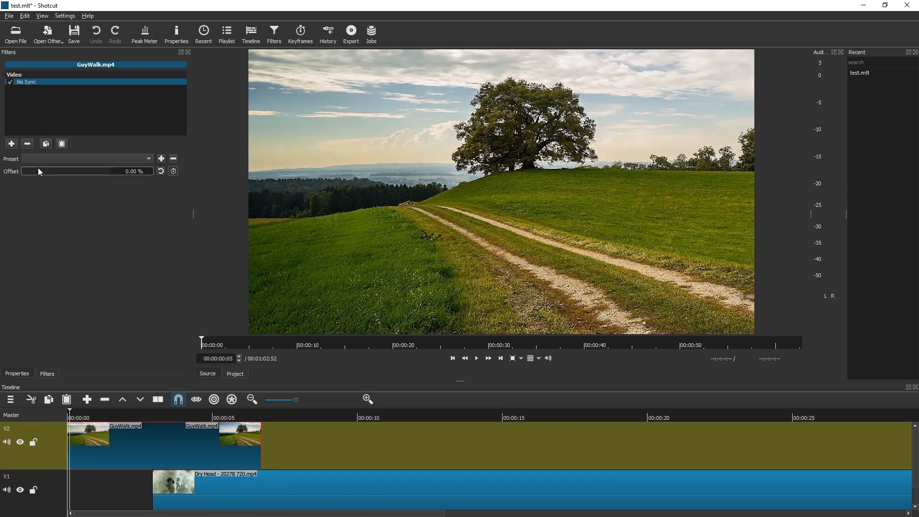
Step: Play GuyWalk.mp4 with the No Sync Offset at 0 %, apply the filter's (defaults) preset, and pause
{"action": "mouse_move", "coordinate": [39, 169]}
{"action": "left_mouse_down"}
{"action": "mouse_move", "coordinate": [94, 175]}
{"action": "mouse_move", "coordinate": [6, 172]}
{"action": "mouse_move", "coordinate": [82, 175]}
{"action": "mouse_move", "coordinate": [22, 173]}
{"action": "left_mouse_up"}
{"action": "key", "text": "space"}
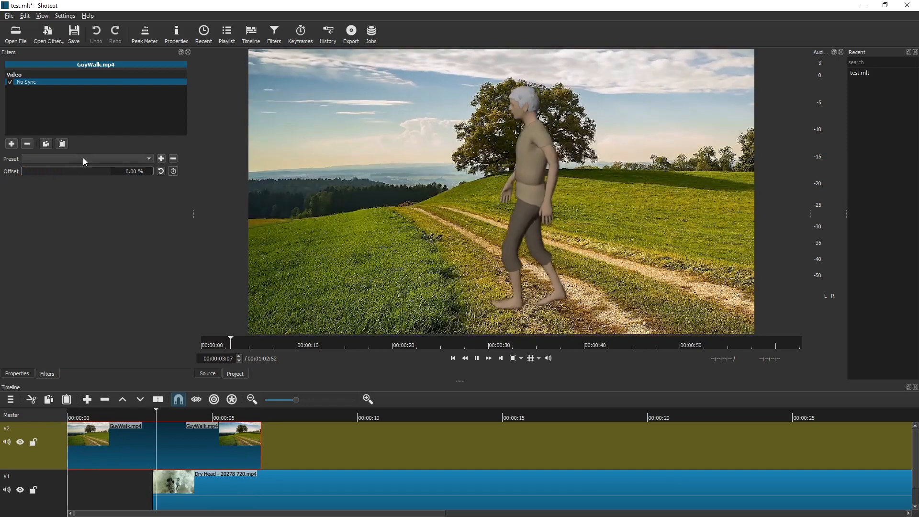
{"action": "left_click", "coordinate": [78, 158]}
{"action": "left_click", "coordinate": [63, 168]}
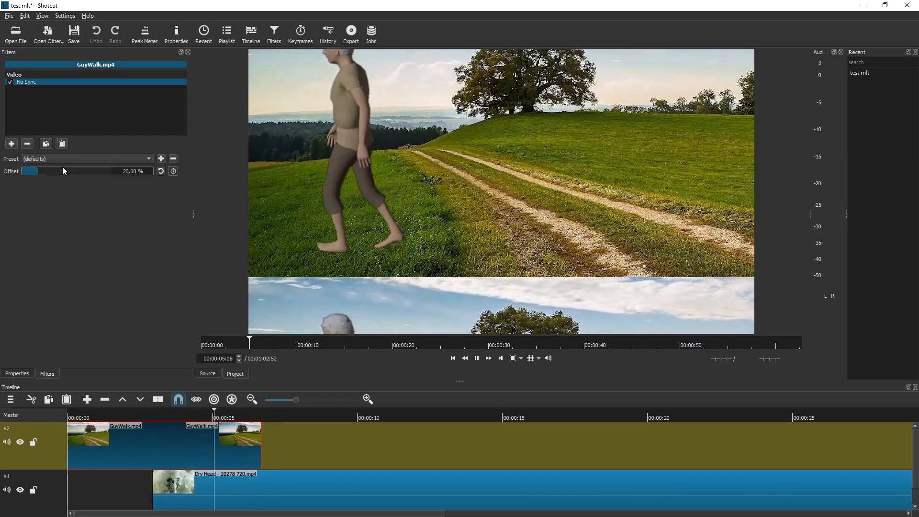
{"action": "key", "text": "space"}
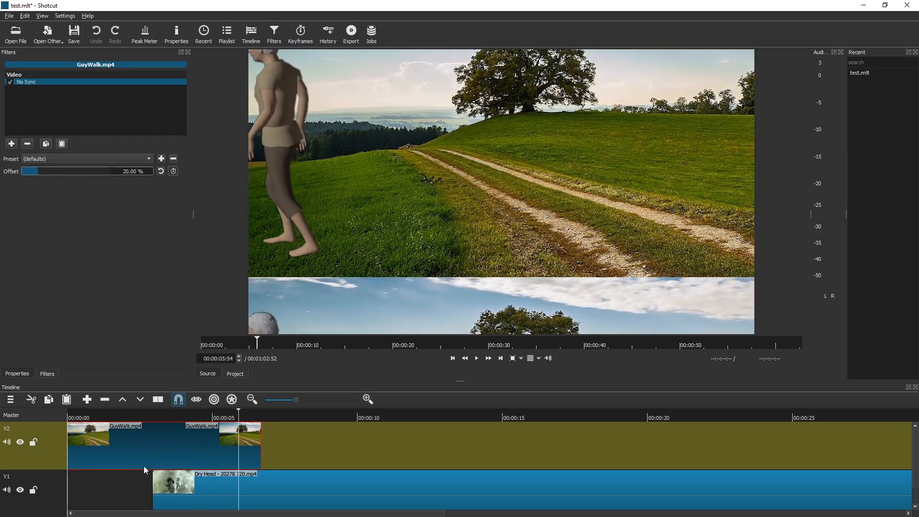
Step: Enable keyframes for the No Sync Offset at the GuyWalk.mp4 clip's start and set the Offset to 100 % at its end
{"action": "left_click_drag", "start_coordinate": [123, 416], "coordinate": [78, 416]}
{"action": "key", "text": "Home"}
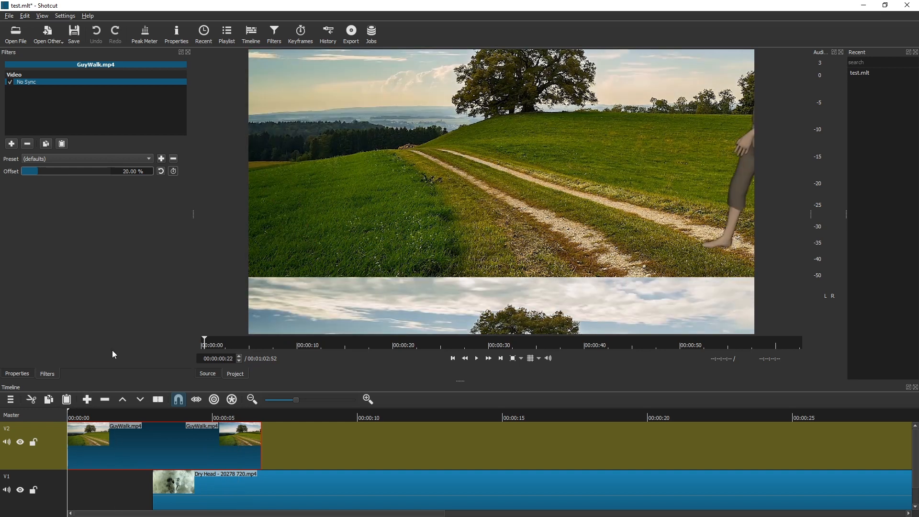
{"action": "left_click", "coordinate": [173, 172]}
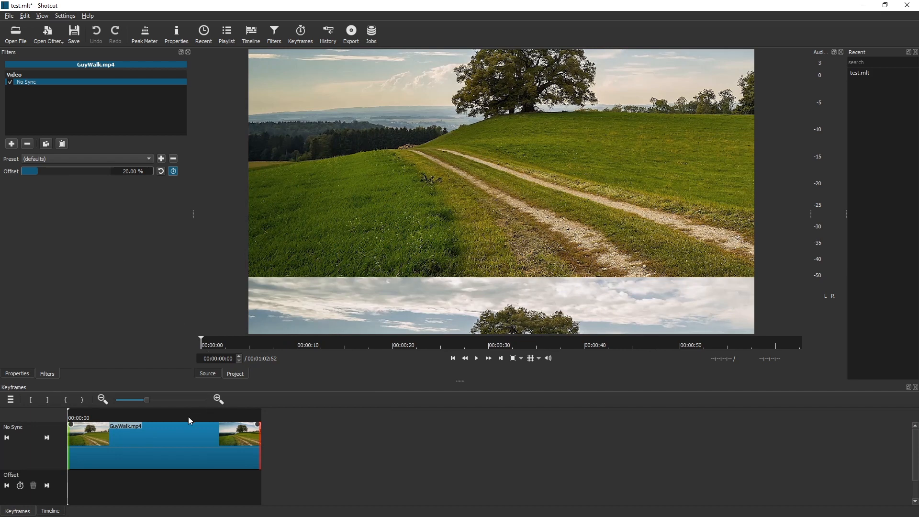
{"action": "left_click", "coordinate": [270, 419]}
{"action": "left_click_drag", "start_coordinate": [90, 172], "coordinate": [195, 183]}
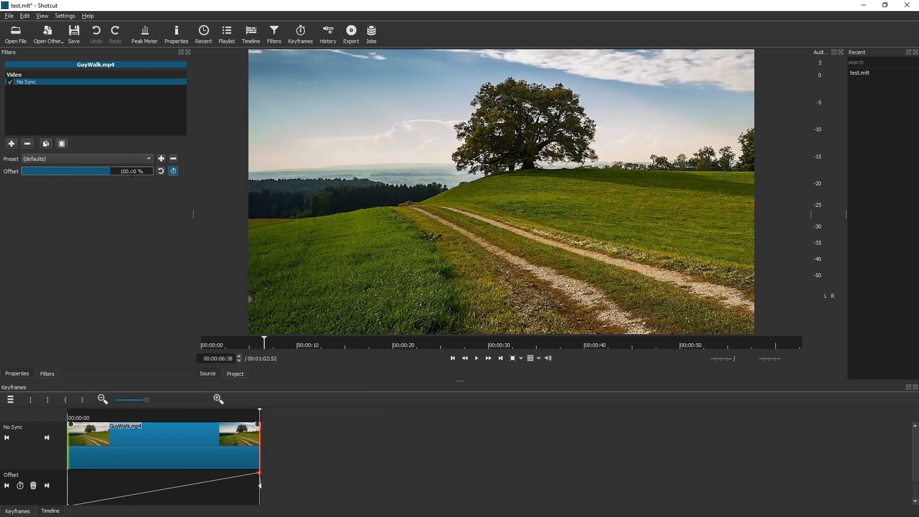
{"action": "left_click_drag", "start_coordinate": [108, 172], "coordinate": [1, 174]}
Step: Play the GuyWalk.mp4 clip twice from the start to preview the keyframed No Sync offset
{"action": "key", "text": "Home"}
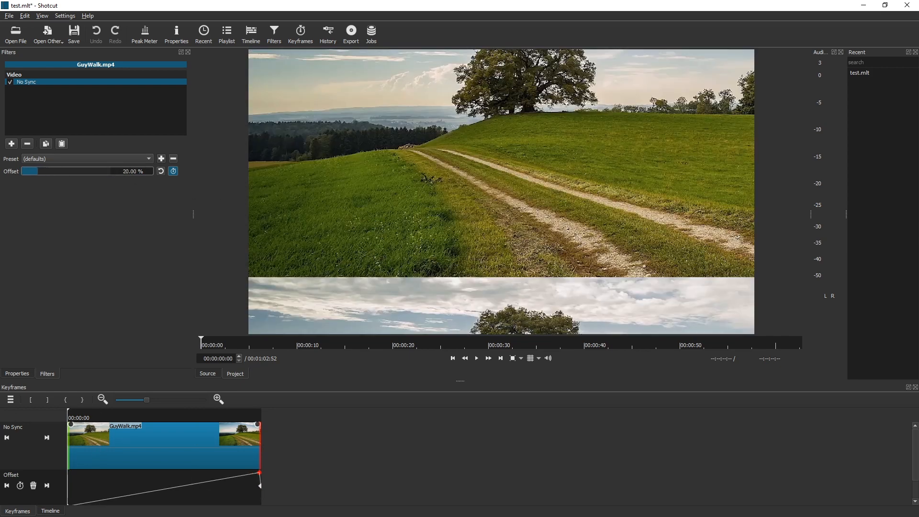
{"action": "key", "text": "space"}
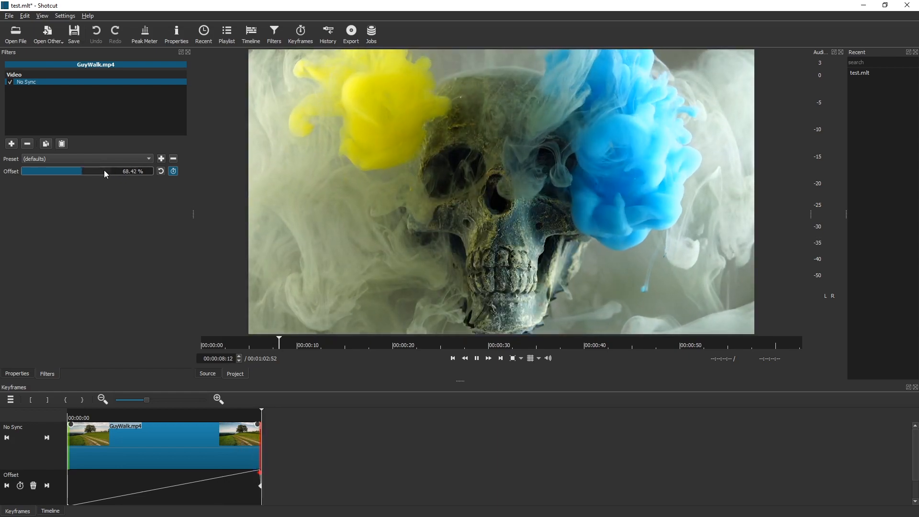
{"action": "left_click", "coordinate": [202, 343]}
{"action": "key", "text": "space"}
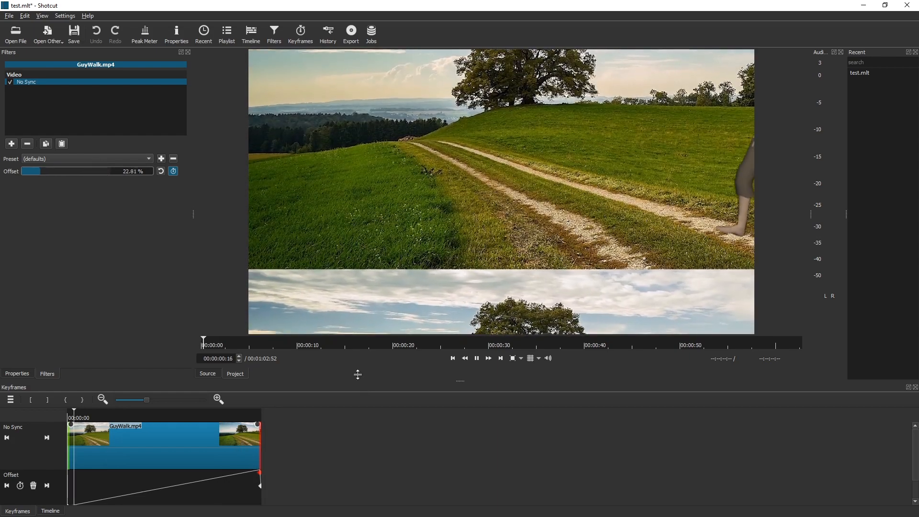
Step: Add the Nervous filter to the GuyWalk.mp4 clip and play it back from the start
{"action": "left_click", "coordinate": [14, 145]}
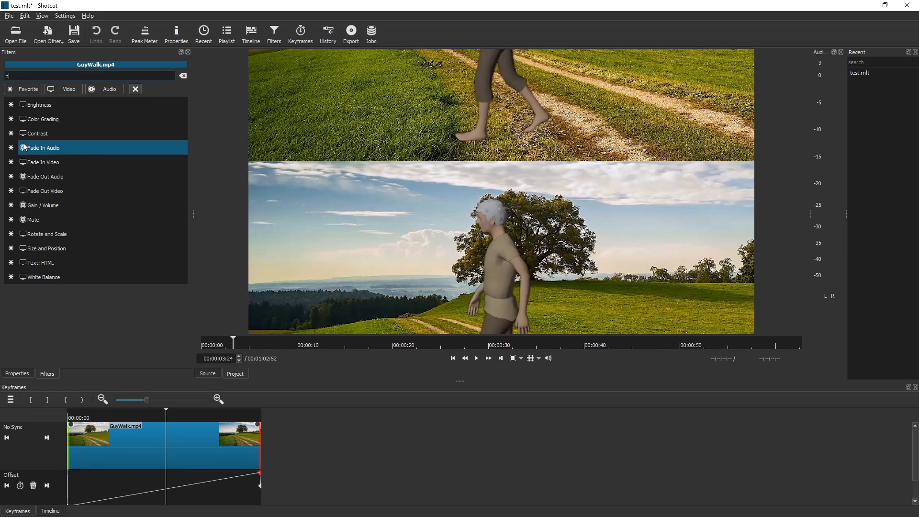
{"action": "type", "text": "ner"}
{"action": "key", "text": "Return"}
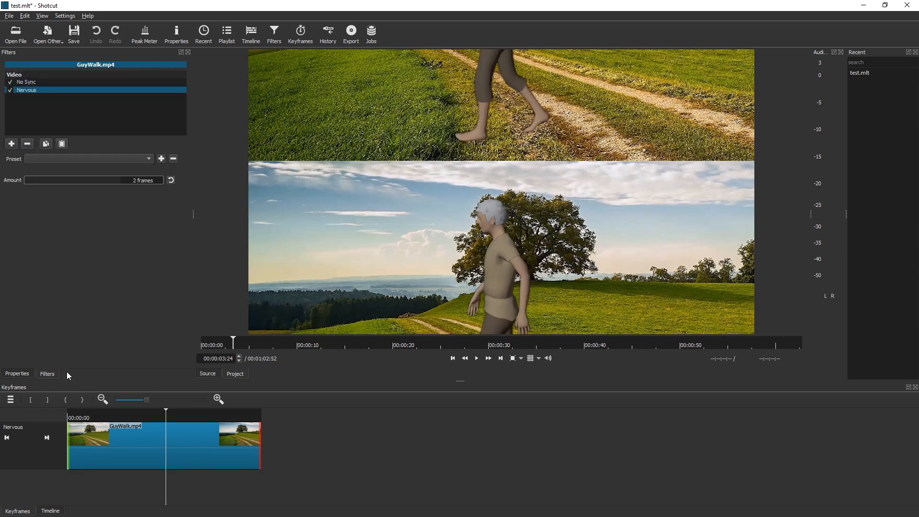
{"action": "key", "text": "Home"}
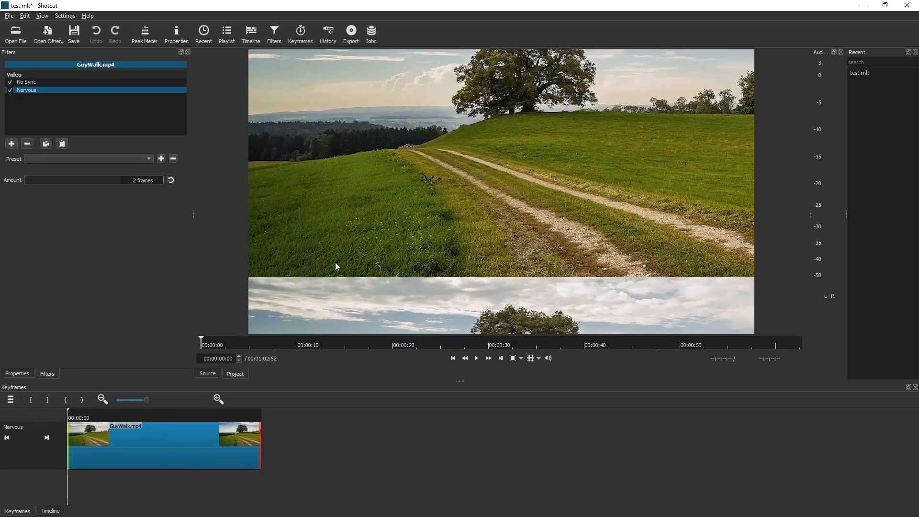
{"action": "key", "text": "space"}
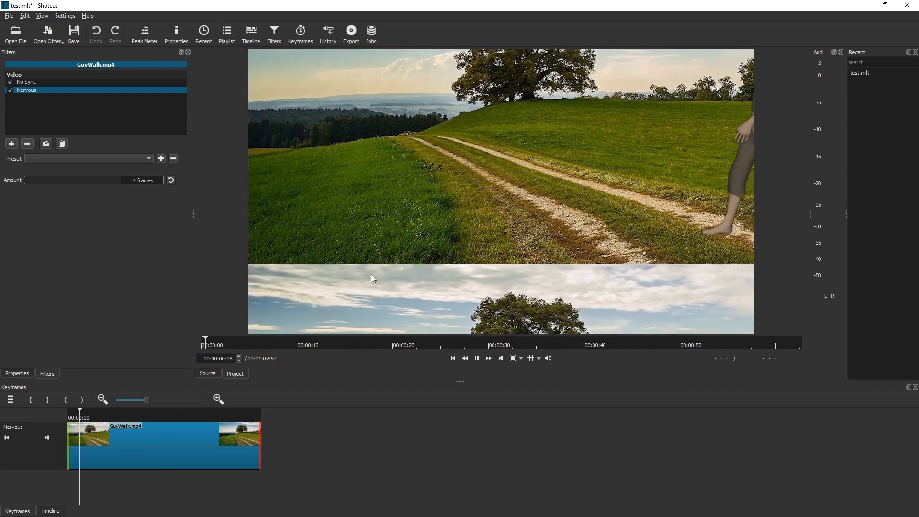
Step: Pause playback, move the No Sync filter below Nervous, and replay the GuyWalk.mp4 clip from the start
{"action": "key", "text": "space"}
{"action": "left_click_drag", "start_coordinate": [27, 86], "coordinate": [27, 98]}
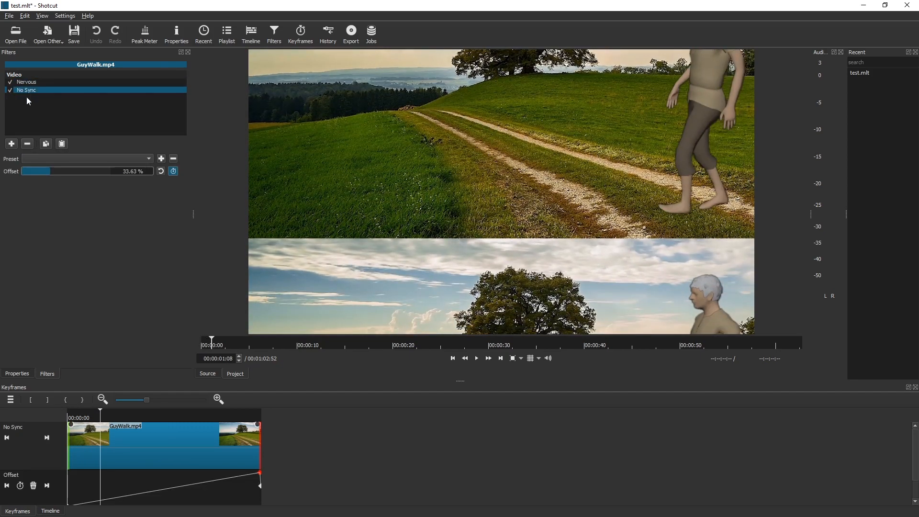
{"action": "key", "text": "Home"}
{"action": "key", "text": "space"}
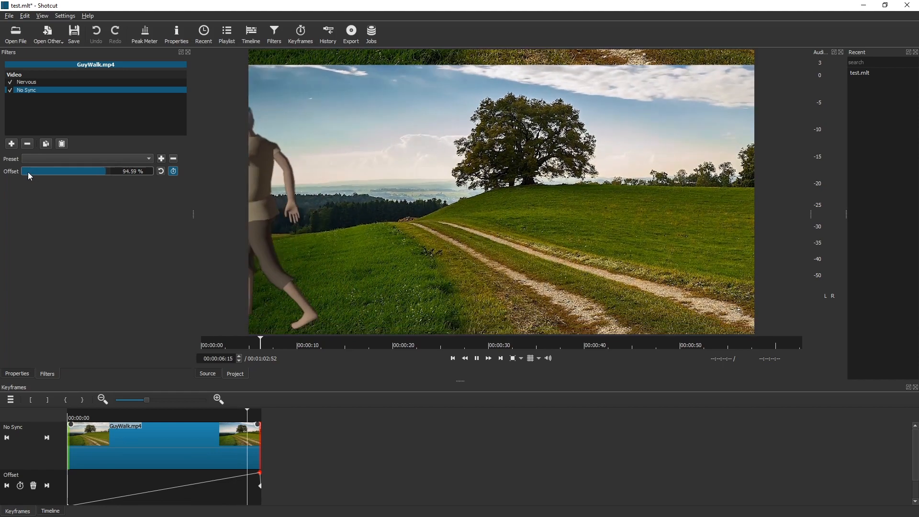
Step: Lower the No Sync Offset near the GuyWalk.mp4 clip's end, pause playback and scrub to 00:00:01:38
{"action": "left_click_drag", "start_coordinate": [28, 172], "coordinate": [4, 174]}
{"action": "key", "text": "space"}
{"action": "left_click_drag", "start_coordinate": [68, 412], "coordinate": [115, 430]}
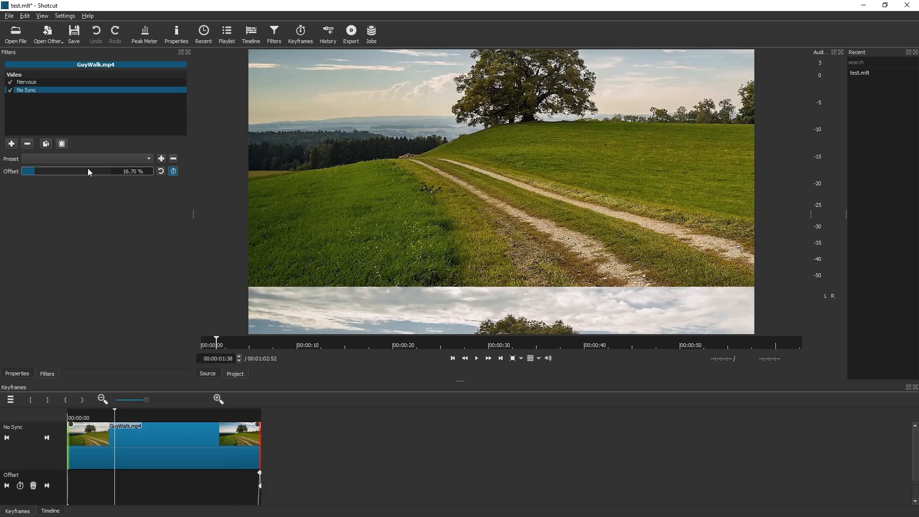
Step: Set the Nervous filter's Amount to 10 frames and play the GuyWalk.mp4 clip from its start
{"action": "left_click", "coordinate": [31, 82]}
{"action": "left_click_drag", "start_coordinate": [64, 176], "coordinate": [47, 182]}
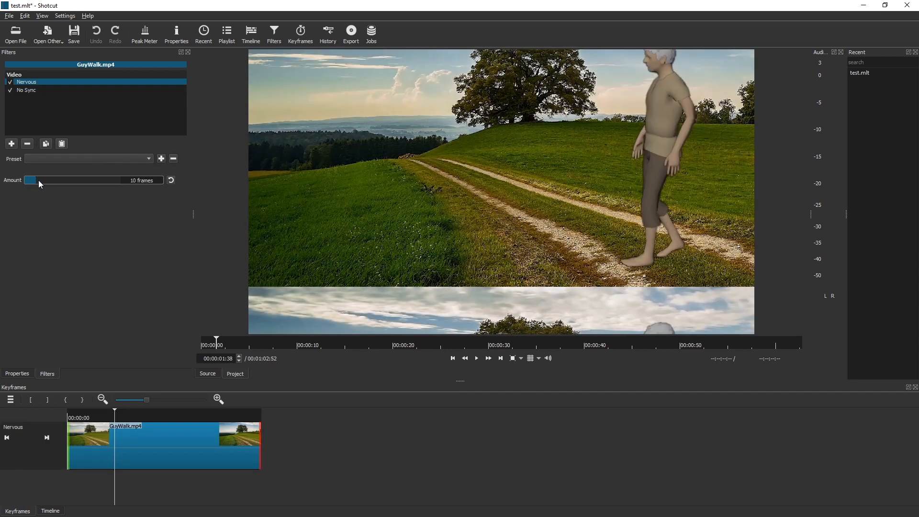
{"action": "left_click_drag", "start_coordinate": [86, 418], "coordinate": [21, 418]}
{"action": "key", "text": "space"}
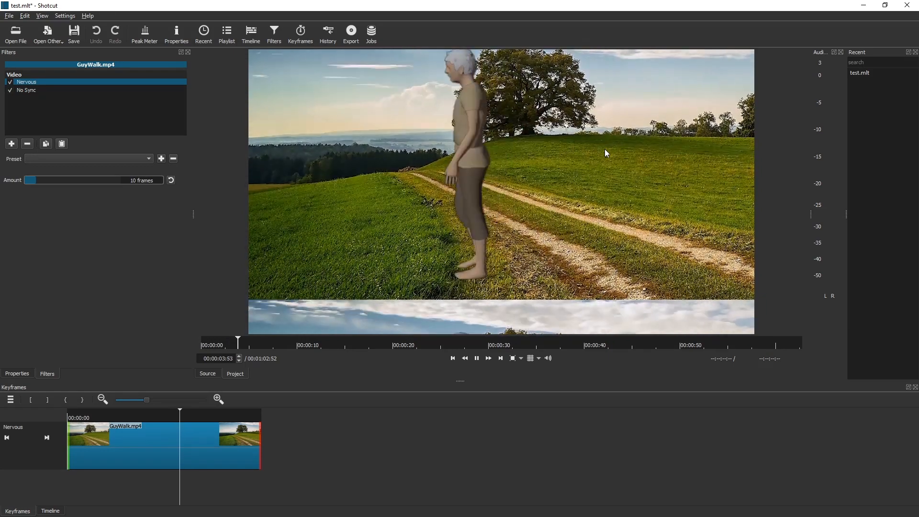
{"action": "key", "text": "space"}
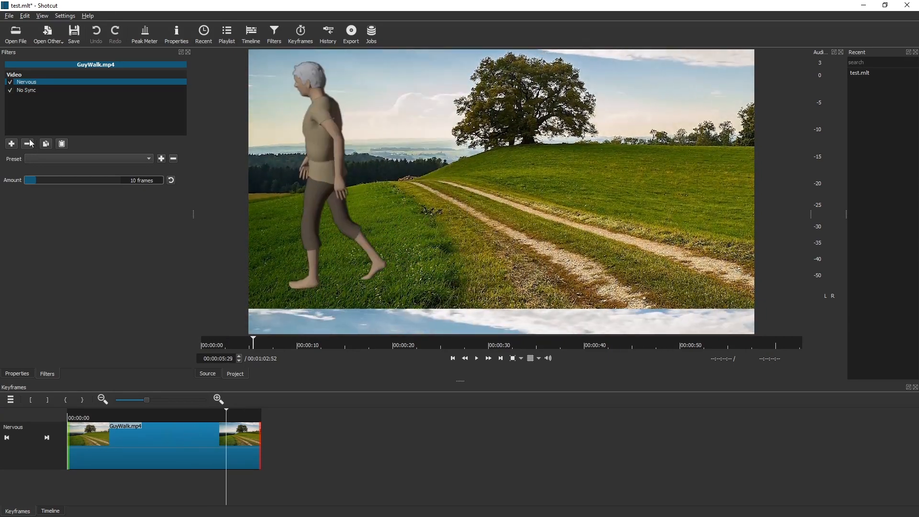
Step: Replace the Nervous and No Sync filters on the GuyWalk.mp4 clip with the Dither filter
{"action": "left_click", "coordinate": [27, 143]}
{"action": "left_click", "coordinate": [27, 143]}
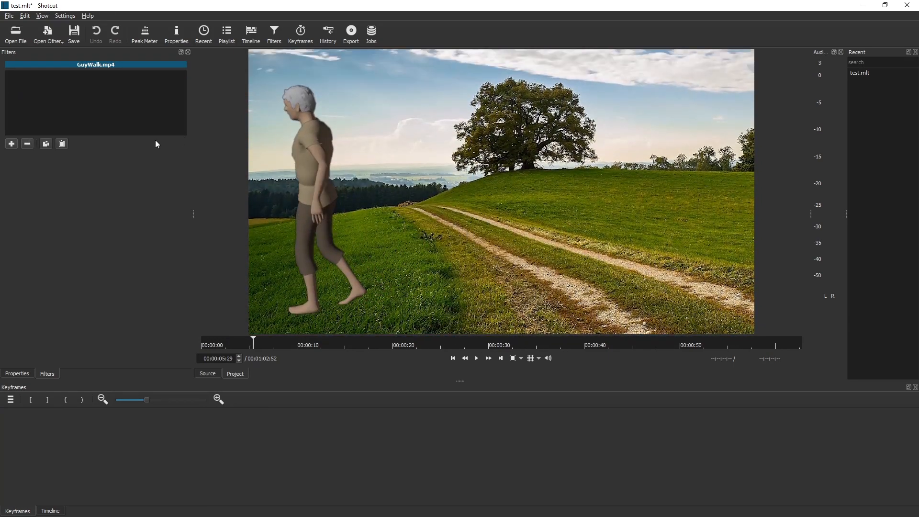
{"action": "left_click", "coordinate": [14, 145]}
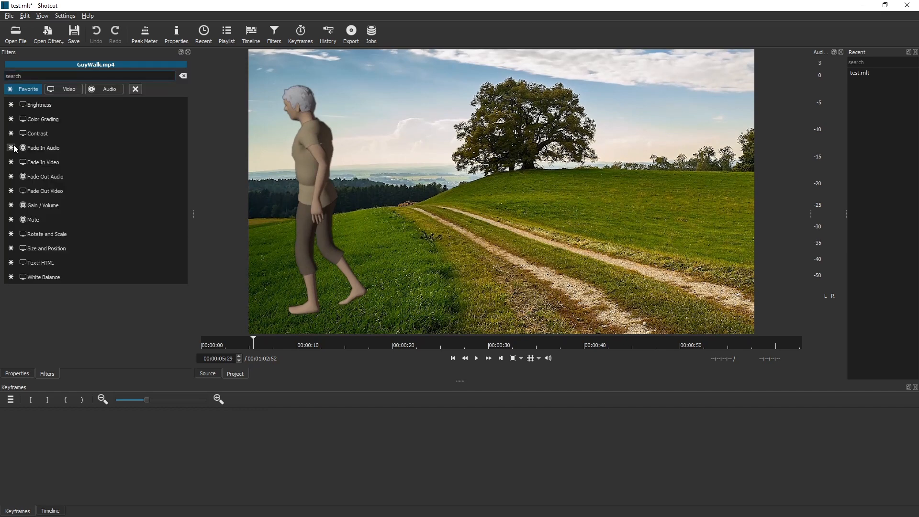
{"action": "type", "text": "dith"}
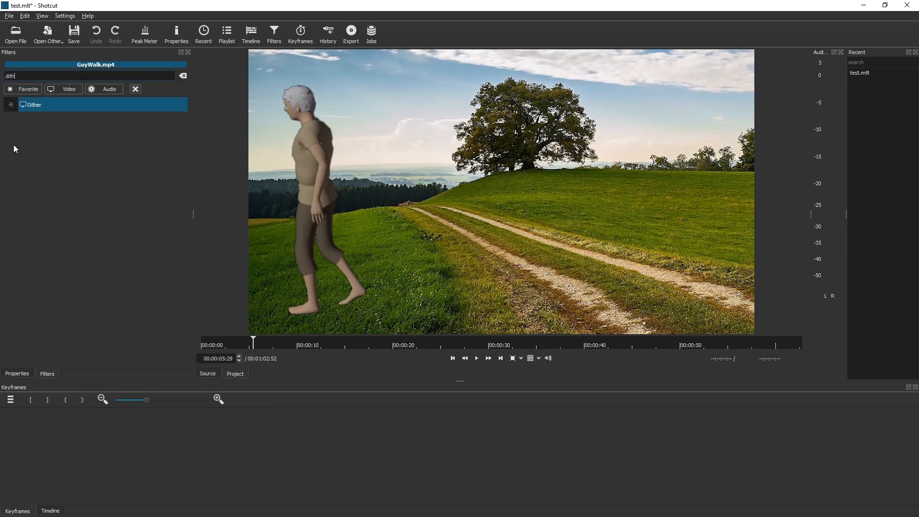
{"action": "key", "text": "Return"}
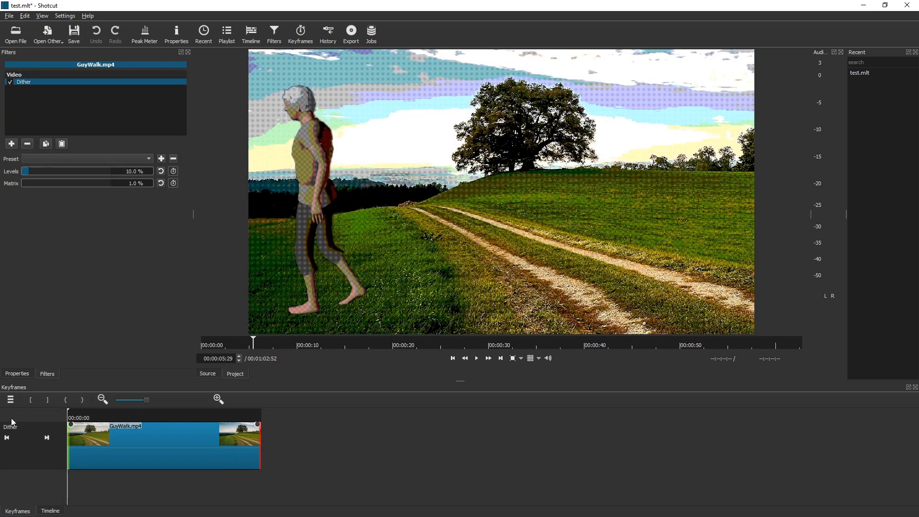
Step: Play the GuyWalk.mp4 clip from the start, skipping ahead to preview the Dither filter with its default settings
{"action": "key", "text": "Home"}
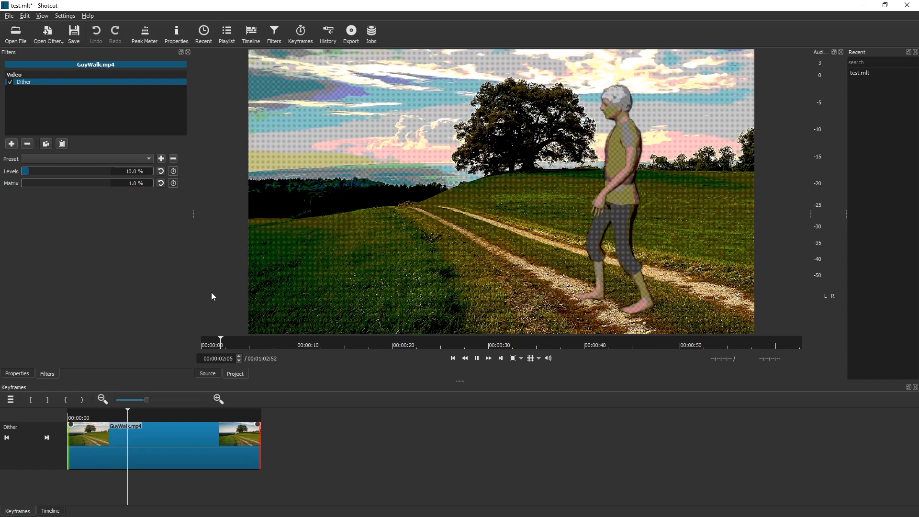
{"action": "left_click", "coordinate": [148, 413]}
{"action": "left_click", "coordinate": [198, 412]}
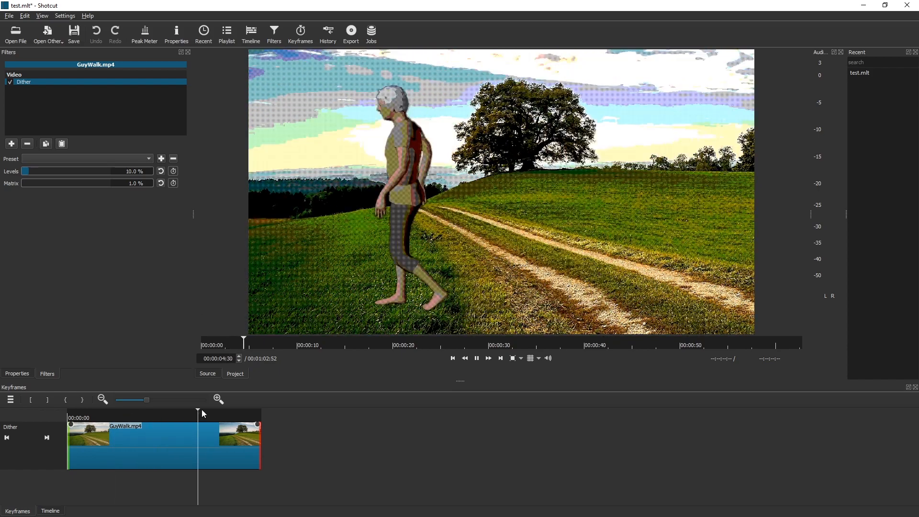
{"action": "key", "text": "space"}
{"action": "key", "text": "space"}
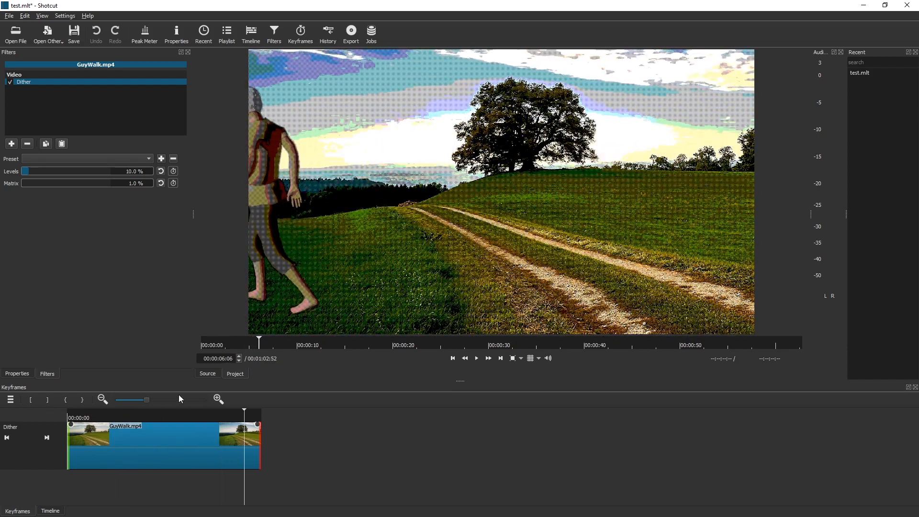
Step: Try different Dither Levels and Matrix values at the clip's start, ending with both at 0.0 %
{"action": "key", "text": "Home"}
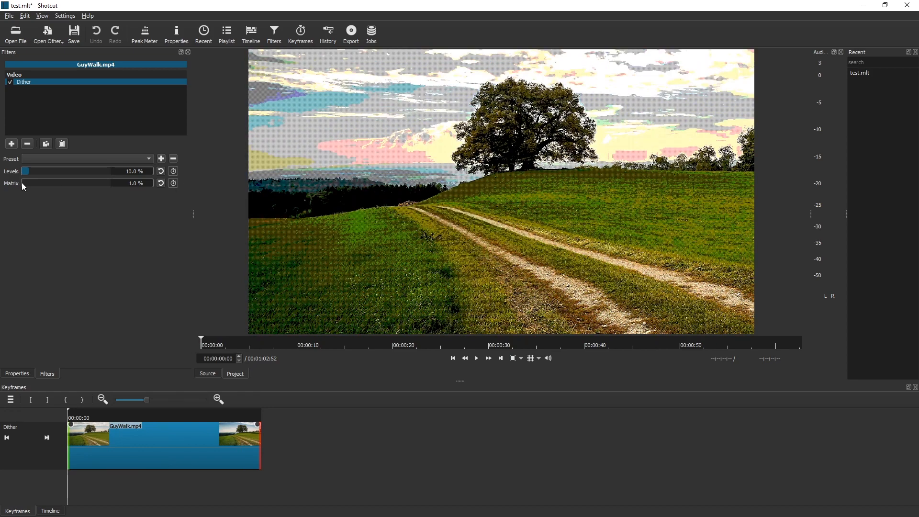
{"action": "left_click_drag", "start_coordinate": [26, 182], "coordinate": [60, 178]}
{"action": "left_click", "coordinate": [45, 174]}
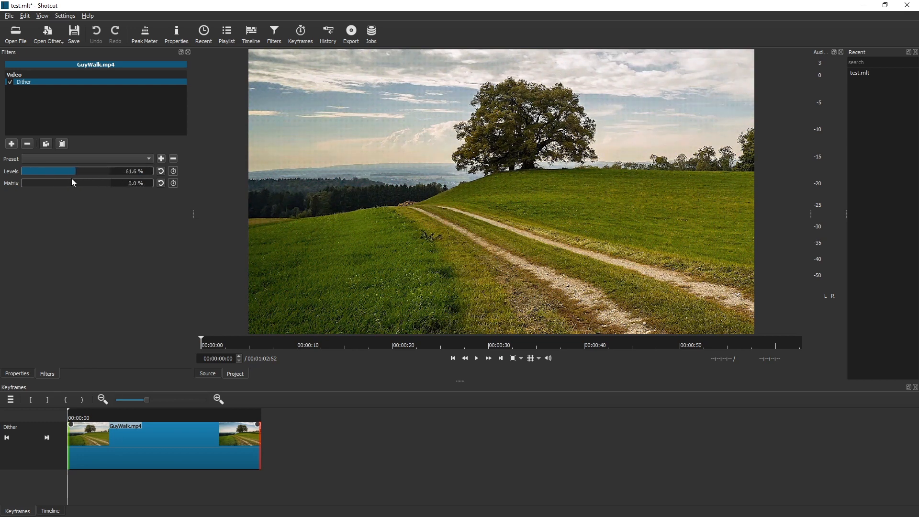
{"action": "left_click_drag", "start_coordinate": [41, 179], "coordinate": [20, 180]}
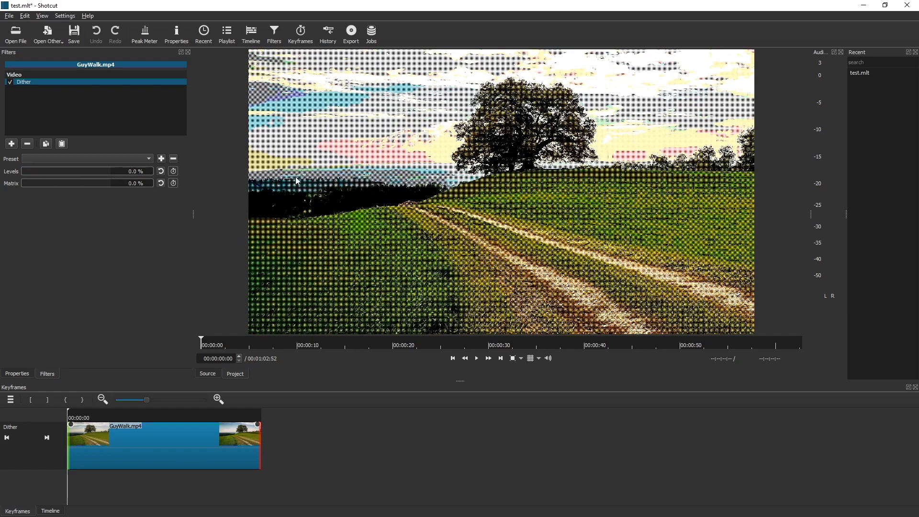
{"action": "left_click", "coordinate": [46, 183]}
{"action": "left_click_drag", "start_coordinate": [70, 183], "coordinate": [20, 190]}
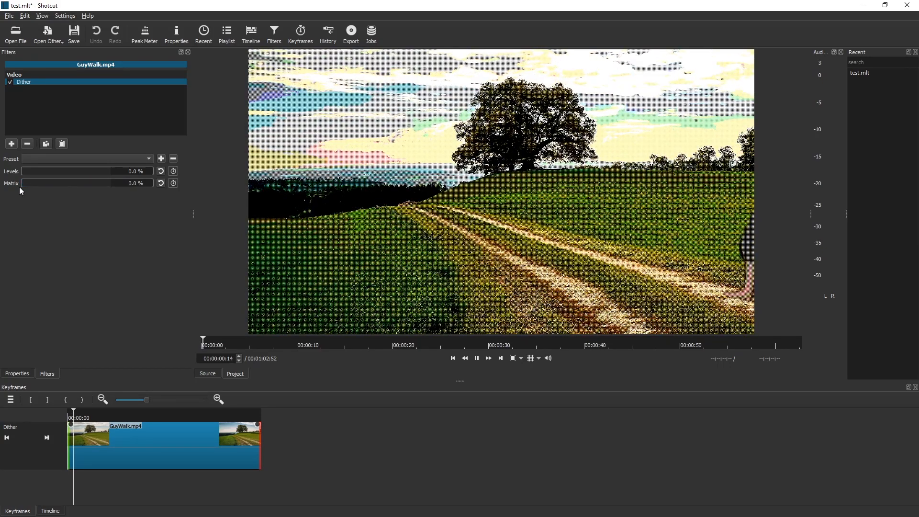
Step: Pause playback, return to the GuyWalk.mp4 clip's start and enable keyframes for the Dither Levels and Matrix
{"action": "key", "text": "space"}
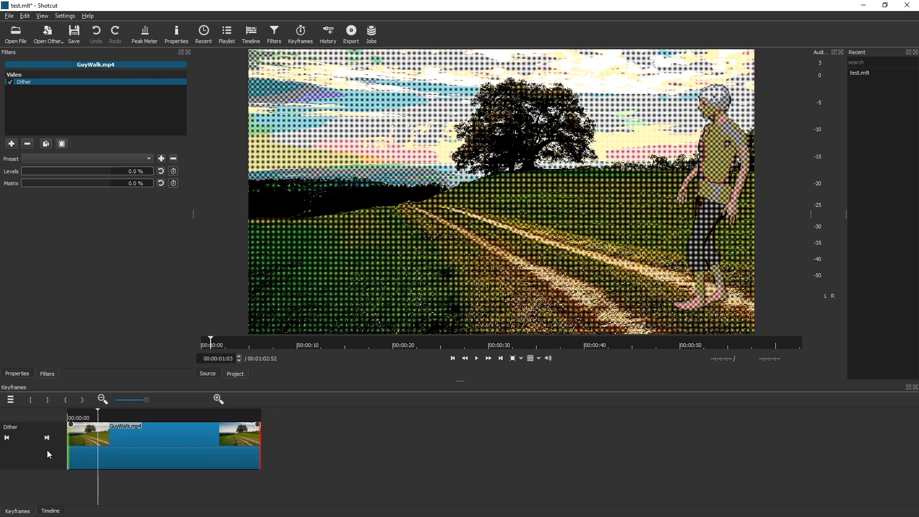
{"action": "left_click_drag", "start_coordinate": [78, 418], "coordinate": [66, 335]}
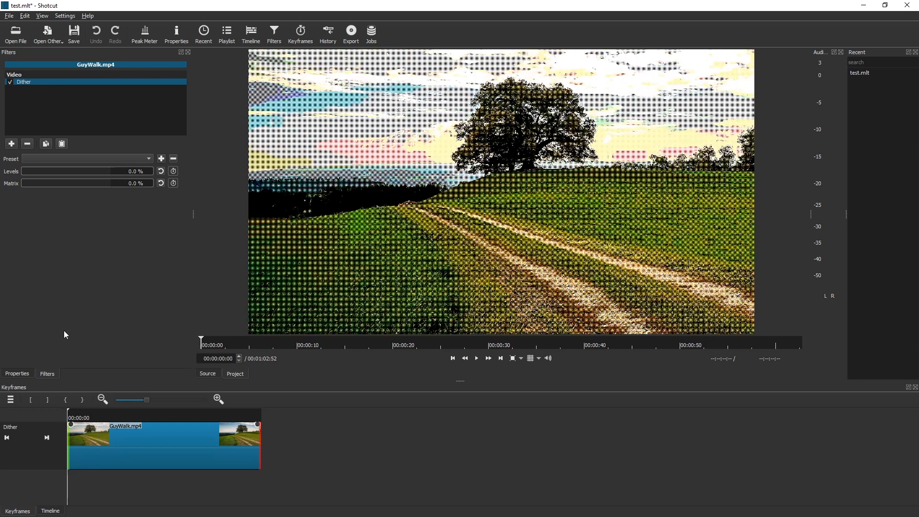
{"action": "left_click", "coordinate": [173, 172]}
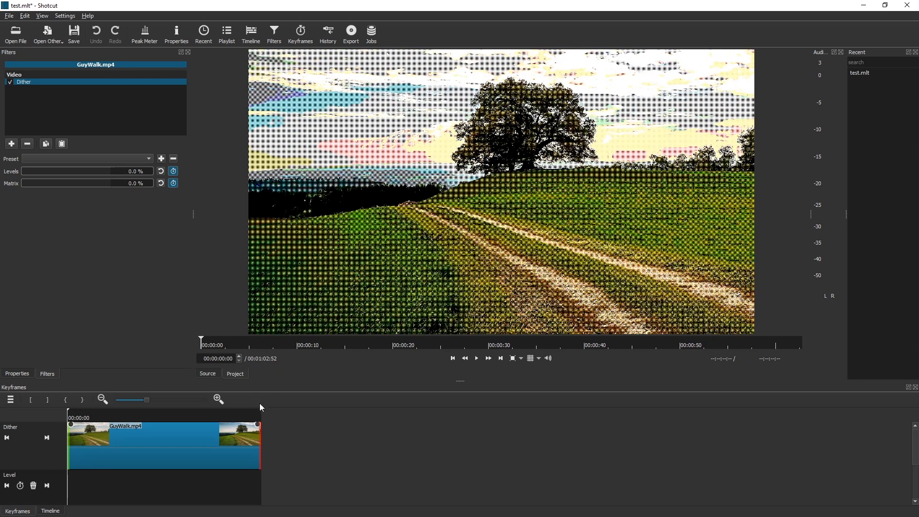
Step: Keyframe Dither Levels and Matrix at 00:00:01:45, 00:00:04:09 (0.0 %, 34.4 %) and the clip's end (100.0 %, 75.3 %), and play the clip
{"action": "left_click", "coordinate": [260, 419]}
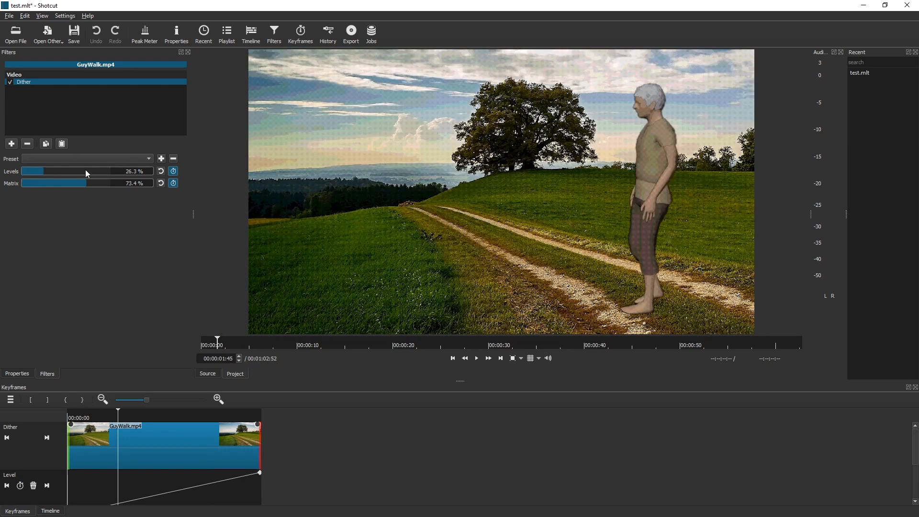
{"action": "left_click_drag", "start_coordinate": [85, 171], "coordinate": [29, 171]}
{"action": "left_click", "coordinate": [187, 419]}
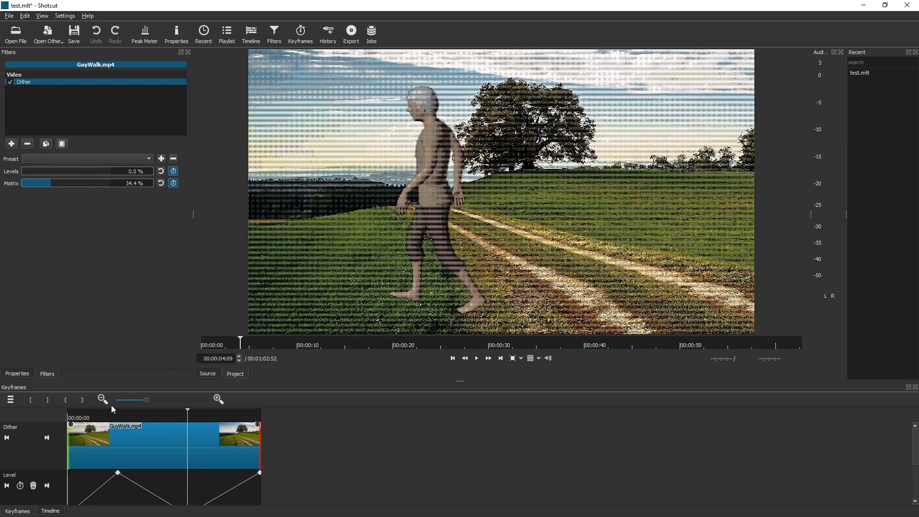
{"action": "key", "text": "Home"}
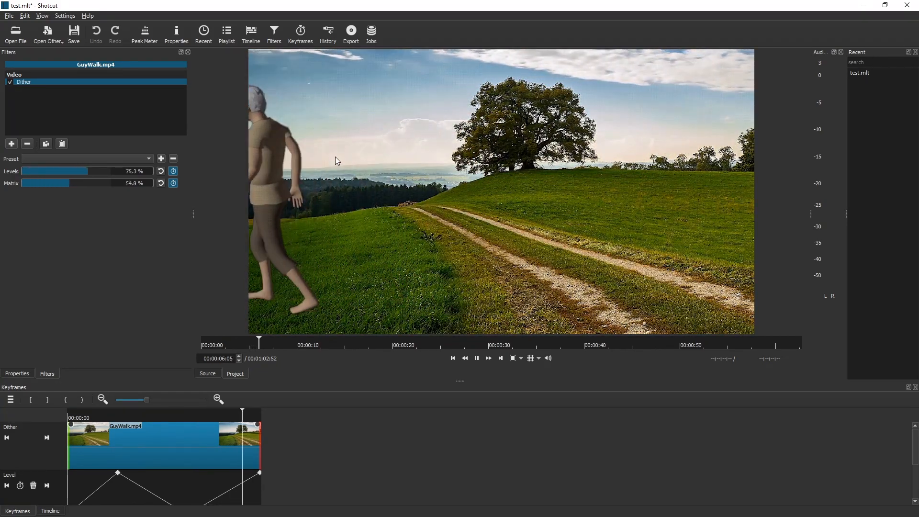
{"action": "key", "text": "space"}
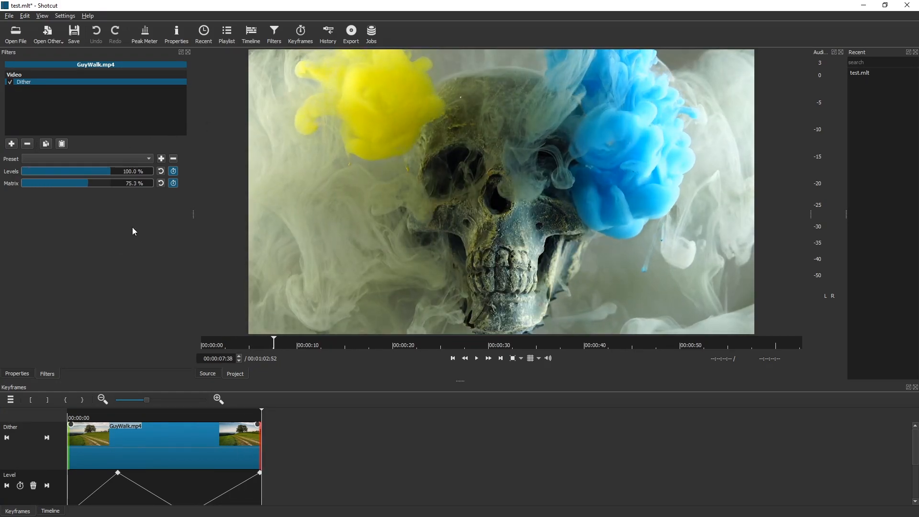
Step: Replace the Dither filter on the GuyWalk.mp4 clip with the Vertigo filter
{"action": "left_click", "coordinate": [25, 145]}
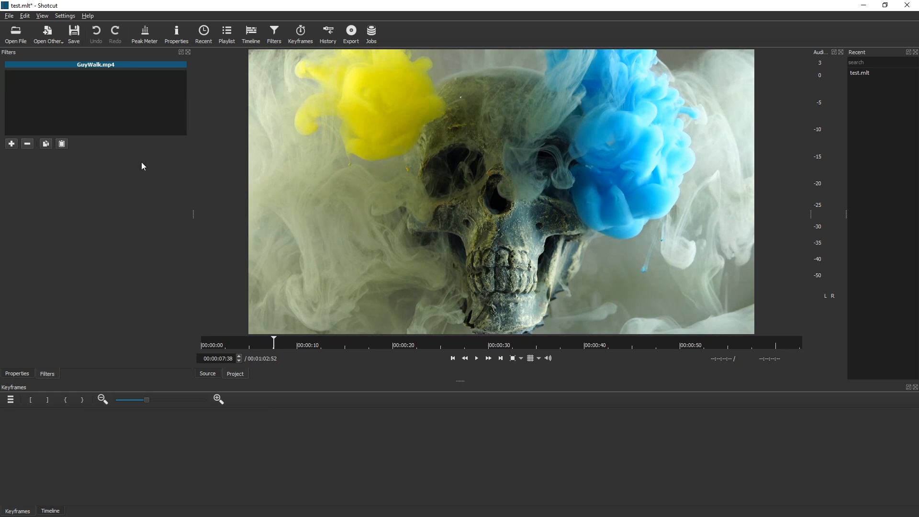
{"action": "left_click", "coordinate": [11, 144]}
{"action": "type", "text": "v"}
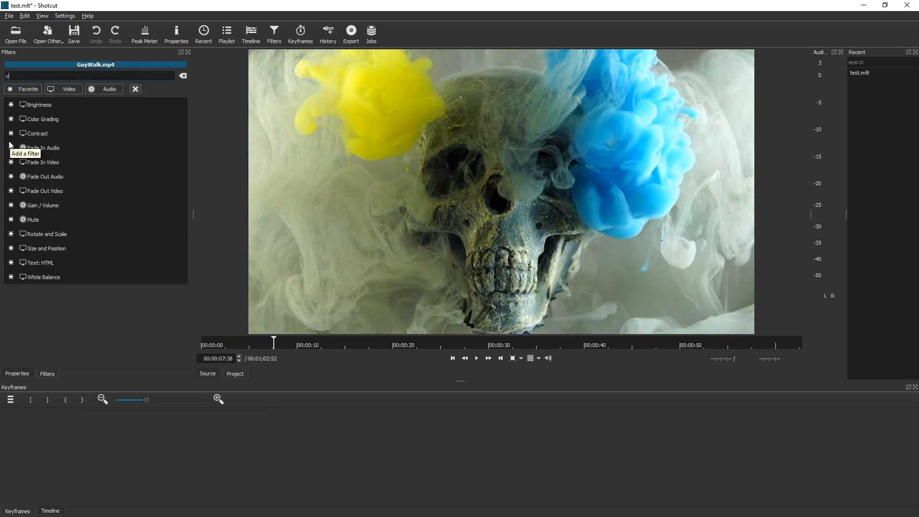
{"action": "type", "text": "erti"}
{"action": "key", "text": "Return"}
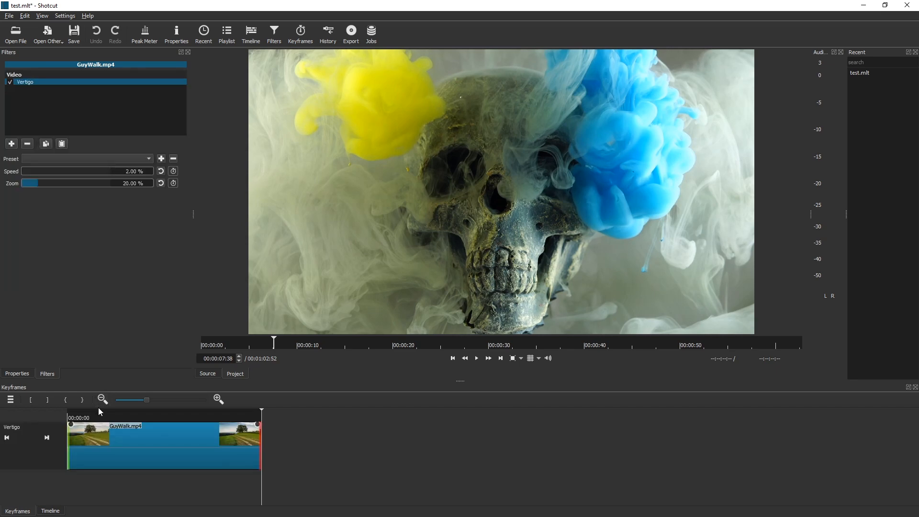
Step: Preview the Vertigo filter, trying Zoom values of 51.58 % and 38.95 % and replaying the GuyWalk.mp4 clip from the start
{"action": "key", "text": "space"}
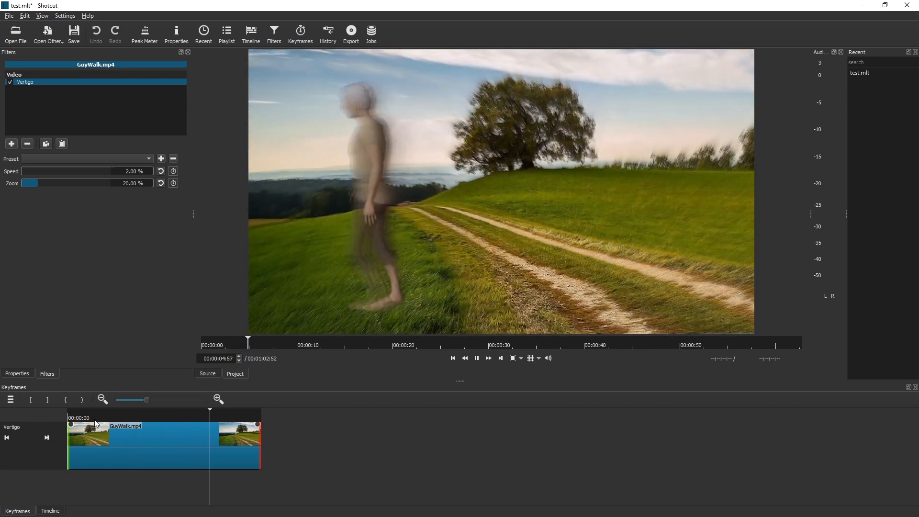
{"action": "left_click_drag", "start_coordinate": [209, 414], "coordinate": [67, 415]}
{"action": "left_click", "coordinate": [68, 183]}
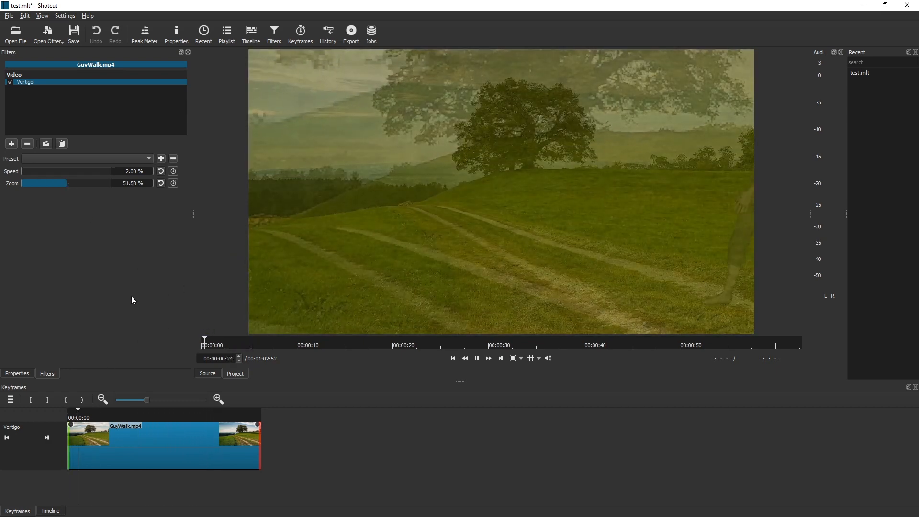
{"action": "left_click_drag", "start_coordinate": [59, 183], "coordinate": [105, 184]}
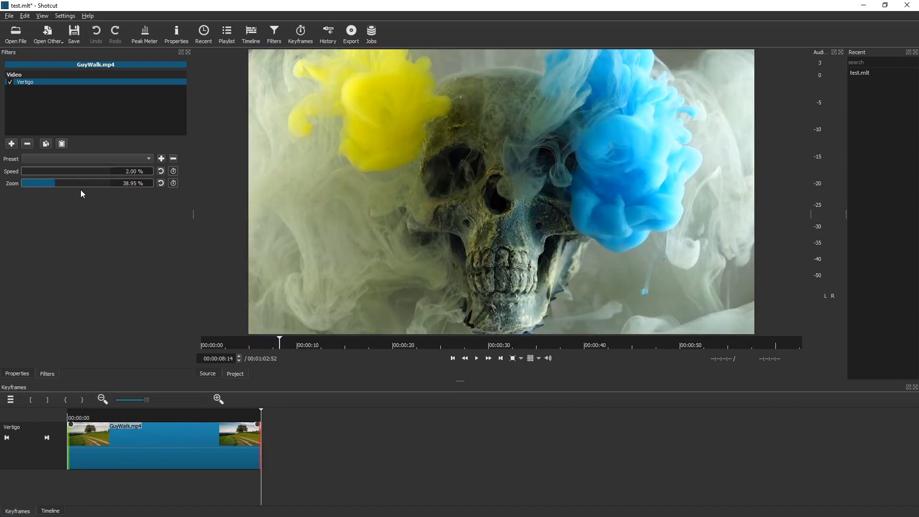
{"action": "left_click_drag", "start_coordinate": [84, 411], "coordinate": [47, 411]}
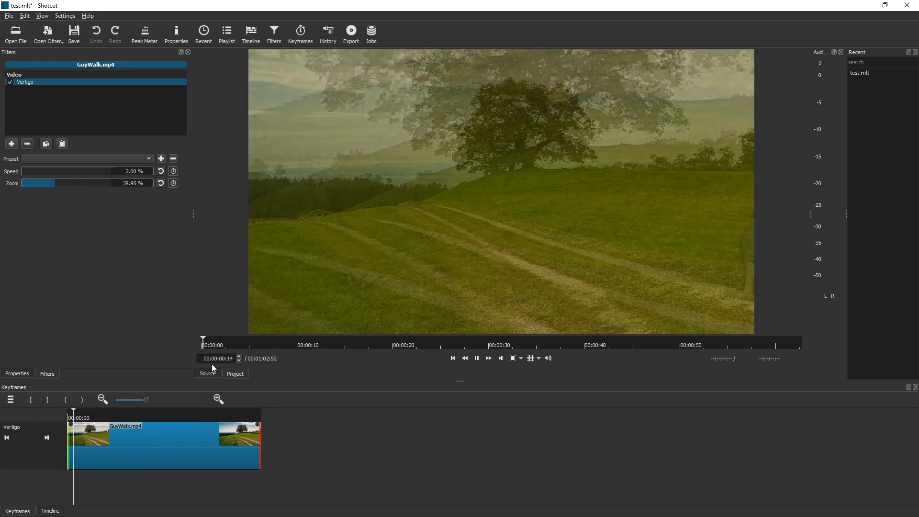
Step: Set the Vertigo Speed to 19.47 % and its Zoom to 25.79 % and 100 %, and return to the clip's start
{"action": "left_click_drag", "start_coordinate": [47, 170], "coordinate": [83, 185]}
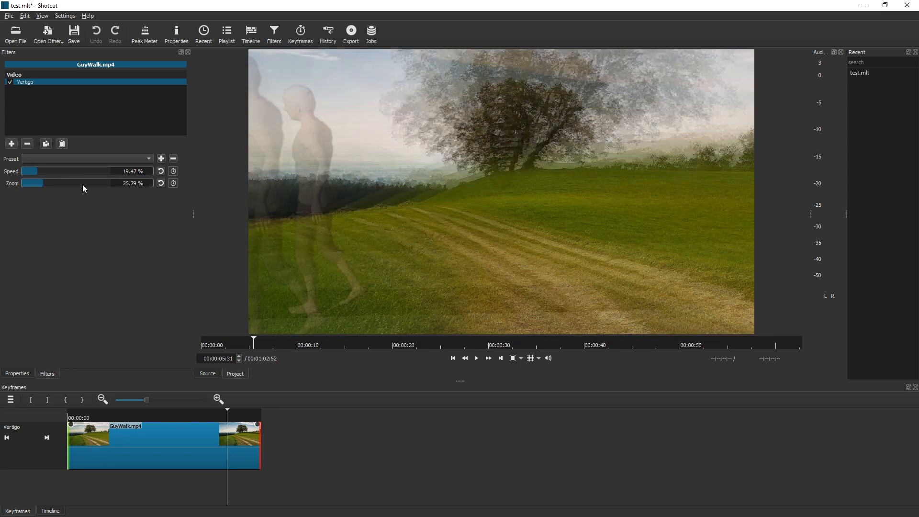
{"action": "type", "text": "100"}
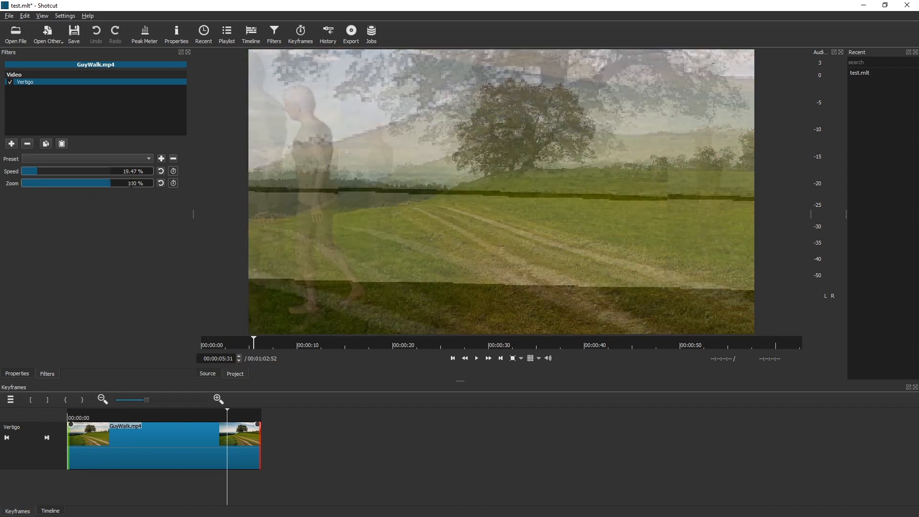
{"action": "left_click", "coordinate": [72, 421]}
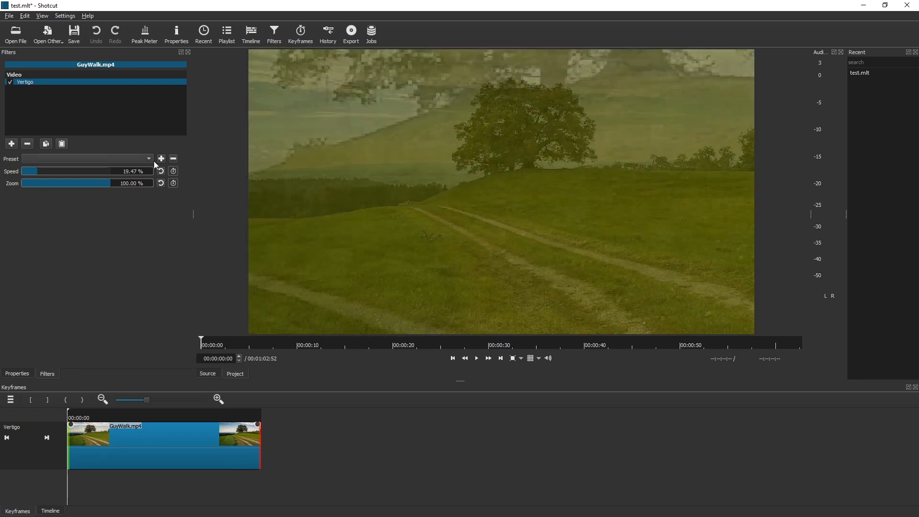
Step: Restore the Vertigo filter to its default preset and play the GuyWalk.mp4 clip from the start
{"action": "left_click", "coordinate": [127, 160]}
{"action": "left_click", "coordinate": [87, 166]}
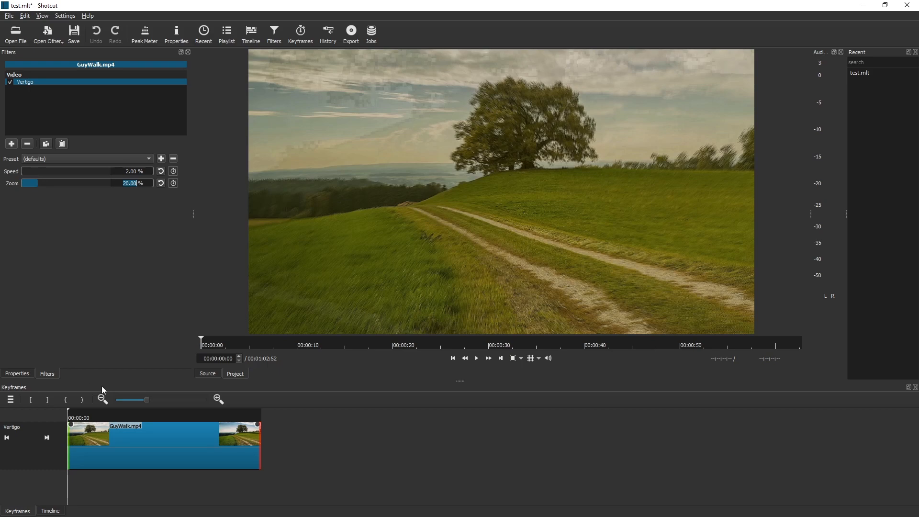
{"action": "key", "text": "space"}
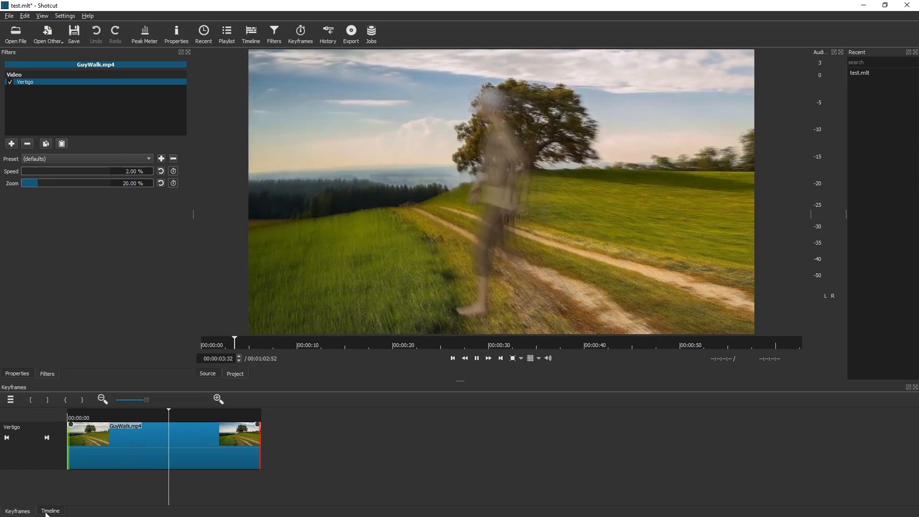
Step: Return to the timeline and paste the Vertigo filter onto the Dry Head clip on track V1
{"action": "left_click", "coordinate": [49, 511]}
{"action": "left_click", "coordinate": [304, 481]}
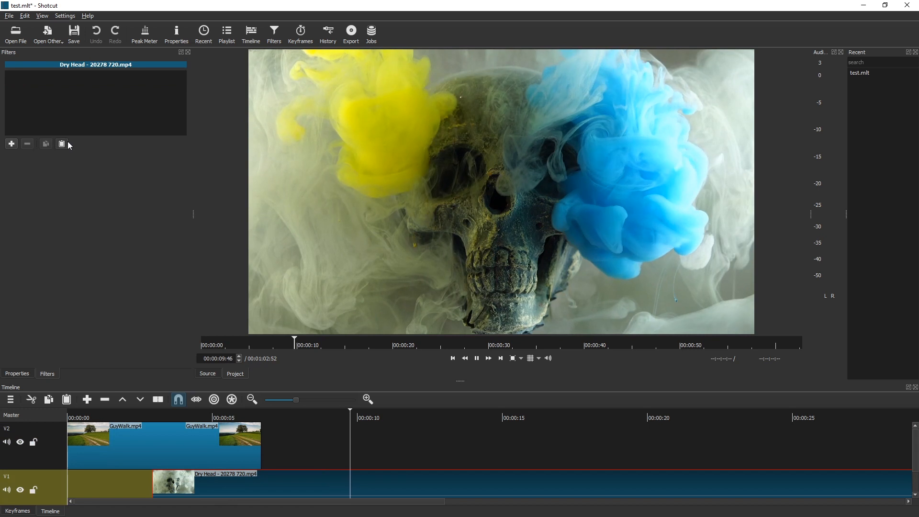
{"action": "left_click", "coordinate": [63, 143]}
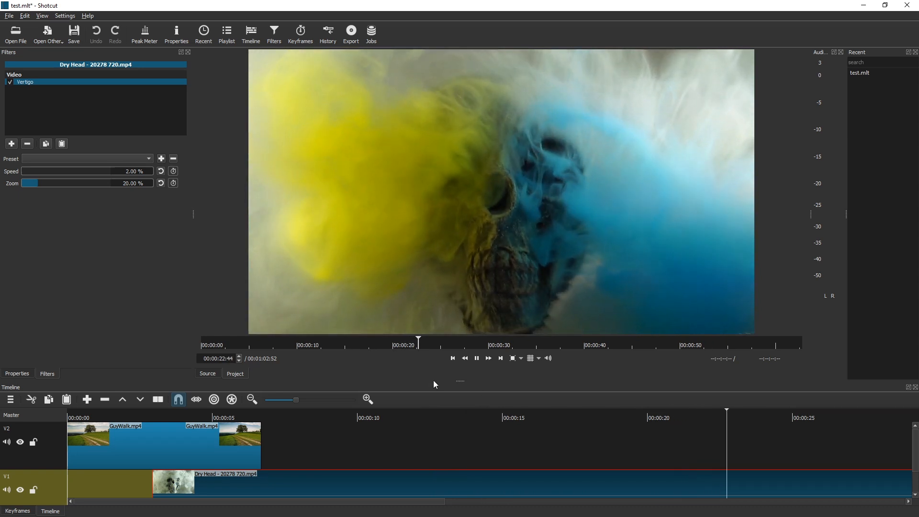
Step: Replay the Dry Head clip from about 12 seconds, remove its Vertigo filter for comparison and paste it again
{"action": "left_click", "coordinate": [431, 418]}
{"action": "left_click", "coordinate": [26, 145]}
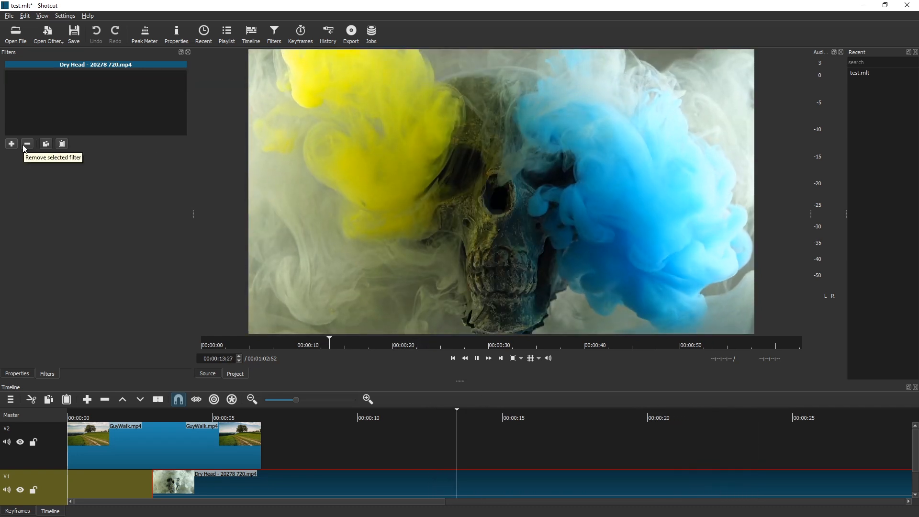
{"action": "left_click", "coordinate": [64, 145]}
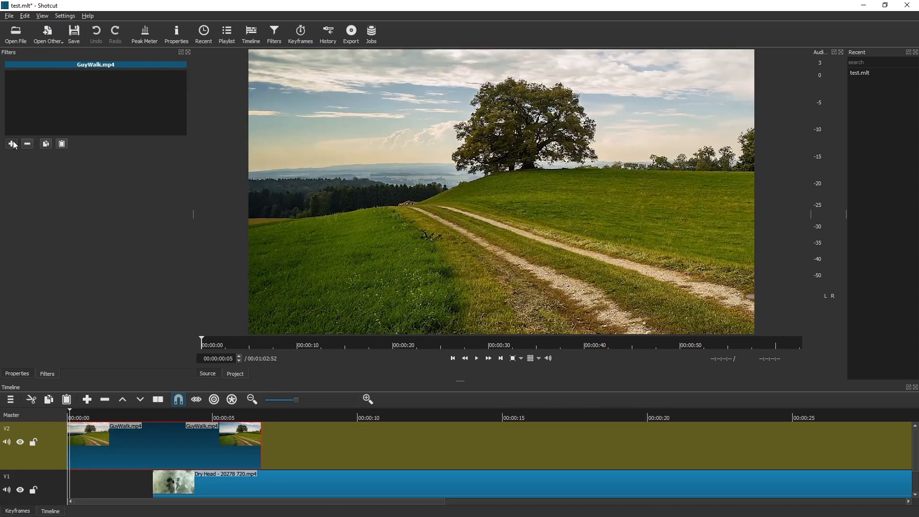
Step: Add the Halftone filter to the GuyWalk.mp4 clip
{"action": "left_click", "coordinate": [12, 143]}
{"action": "type", "text": "half"}
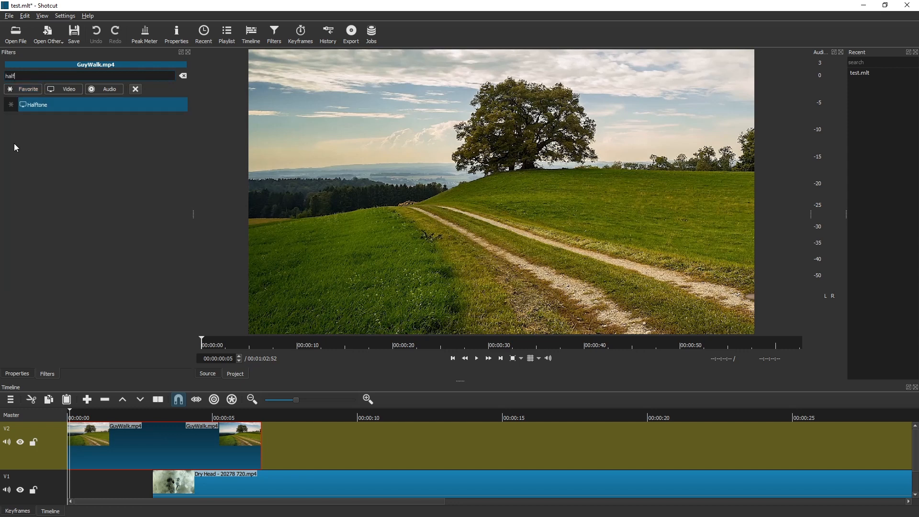
{"action": "key", "text": "Return"}
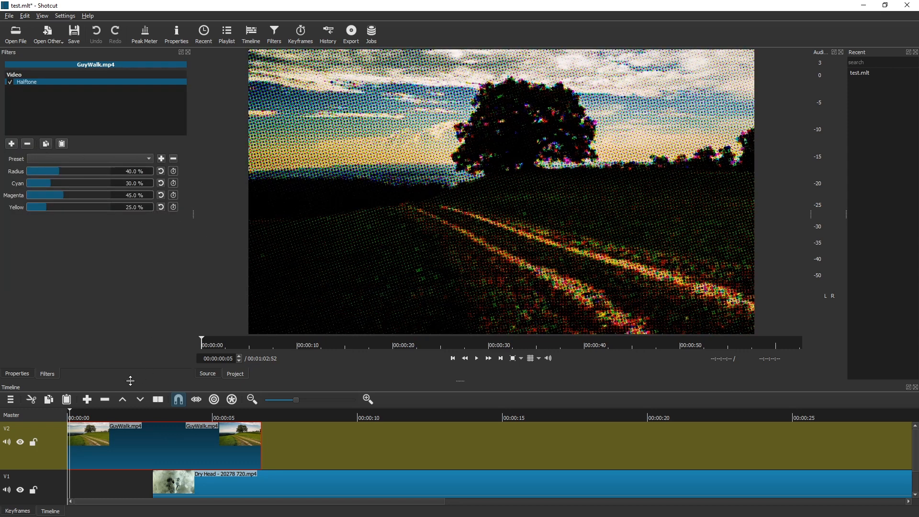
Step: Keyframe the Halftone Radius from 0 % at 00:00:01:28 to 100 % at 00:00:02:57 and enable keyframes for Cyan, Magenta and Yellow
{"action": "left_click", "coordinate": [110, 416]}
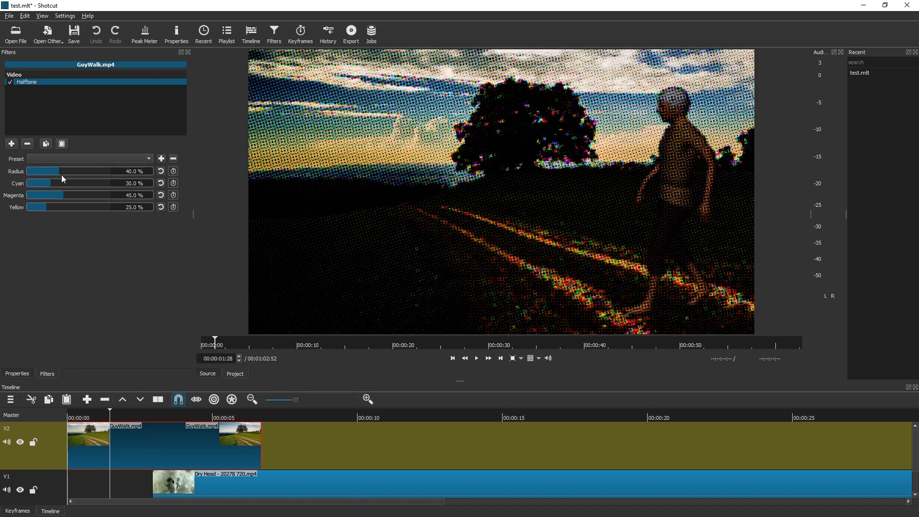
{"action": "left_click_drag", "start_coordinate": [99, 174], "coordinate": [26, 171]}
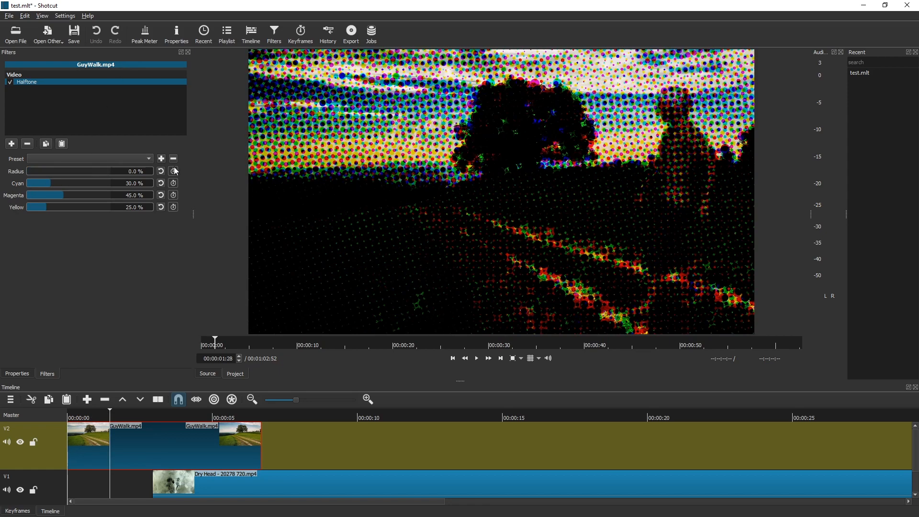
{"action": "left_click", "coordinate": [174, 170]}
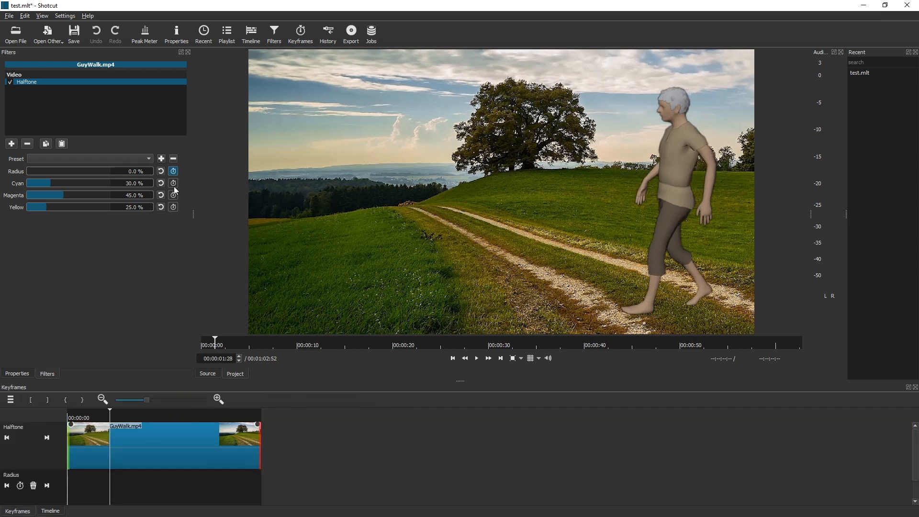
{"action": "left_click", "coordinate": [152, 415]}
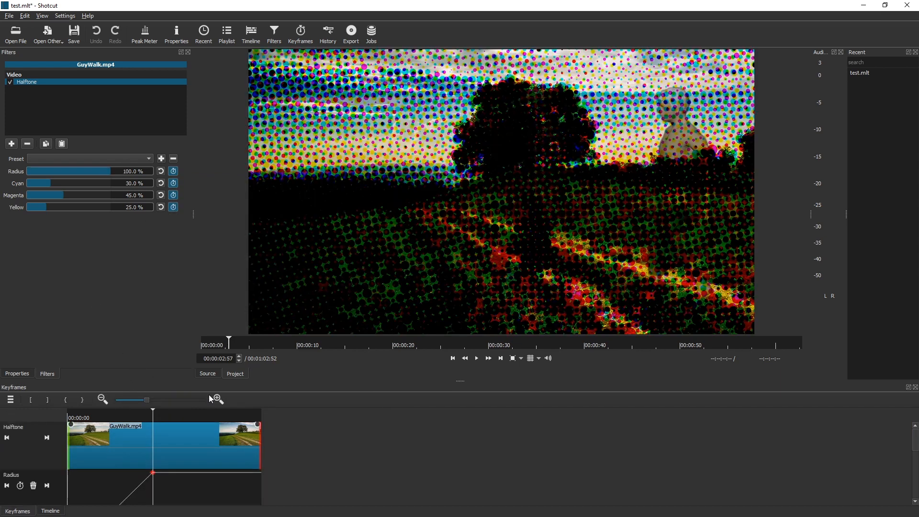
Step: Enlarge the keyframes area, and set Cyan and Magenta to 100 % and Yellow to 0 % with keyframes
{"action": "left_click_drag", "start_coordinate": [461, 381], "coordinate": [437, 349]}
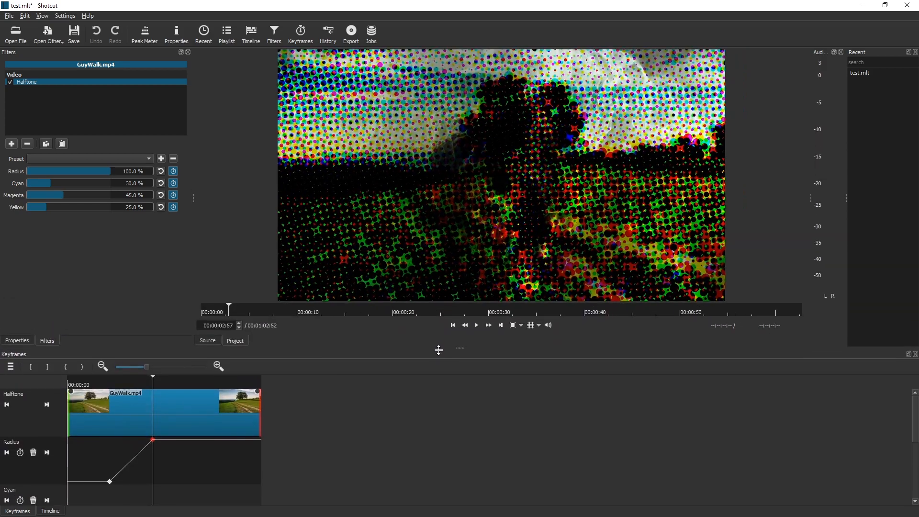
{"action": "left_click_drag", "start_coordinate": [65, 195], "coordinate": [183, 225]}
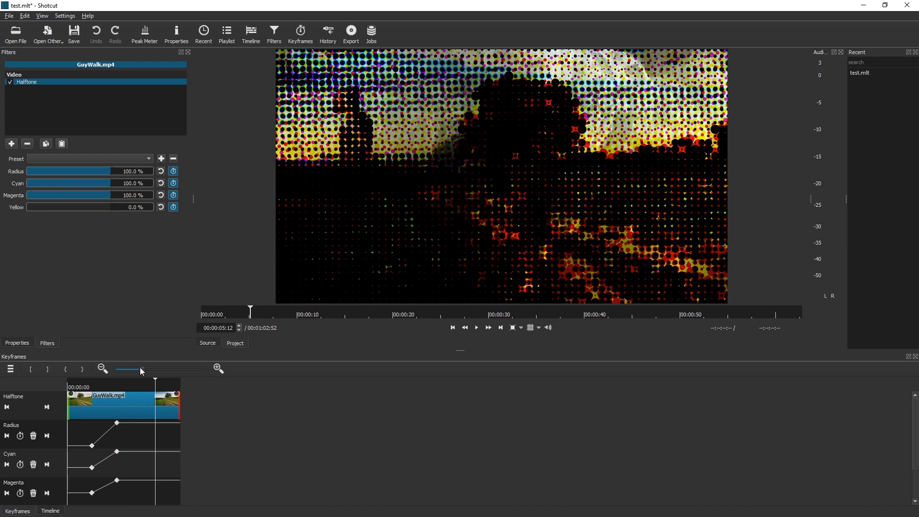
Step: Add keyframes lowering Magenta to 0 % past the clip's middle and Cyan to 0 % near its end, with an extra Cyan keyframe between
{"action": "left_click", "coordinate": [138, 383]}
{"action": "left_click_drag", "start_coordinate": [76, 194], "coordinate": [26, 195]}
{"action": "left_click", "coordinate": [164, 384]}
{"action": "left_click", "coordinate": [72, 183]}
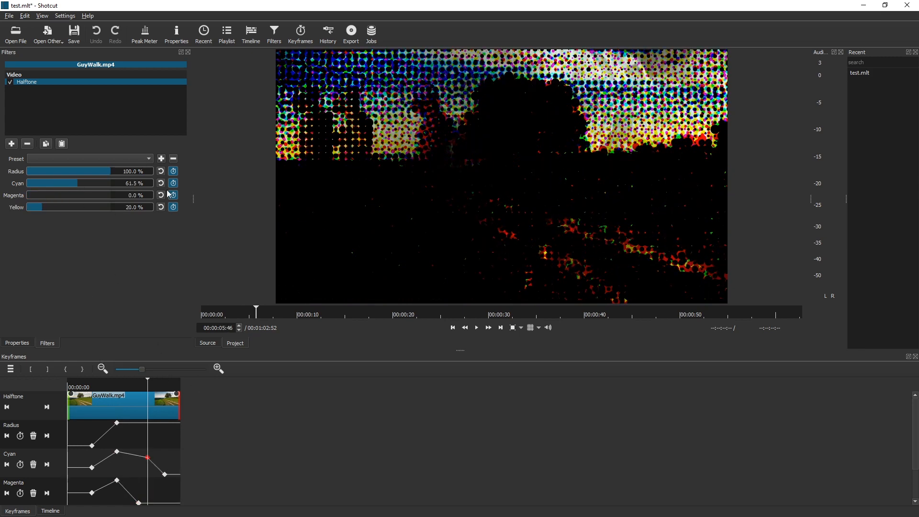
Step: Add a lower Radius keyframe in the clip's second half and one of 100 % at 00:00:06:00, with Yellow at 100 %
{"action": "left_click_drag", "start_coordinate": [168, 194], "coordinate": [171, 194]}
{"action": "left_click", "coordinate": [55, 171]}
{"action": "left_click", "coordinate": [169, 384]}
{"action": "left_click_drag", "start_coordinate": [89, 171], "coordinate": [158, 191]}
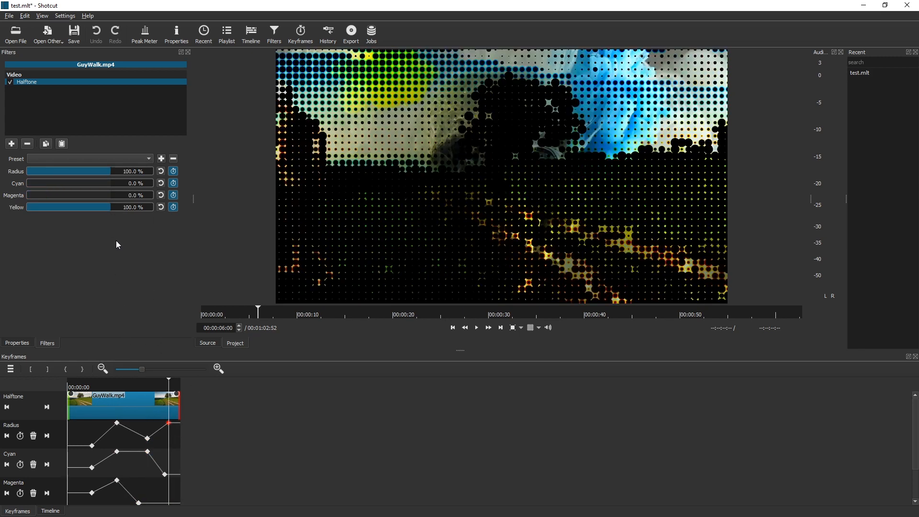
Step: Play the GuyWalk.mp4 clip from the start to preview the Halftone keyframes, pausing near its beginning
{"action": "left_click", "coordinate": [129, 382]}
{"action": "key", "text": "Home"}
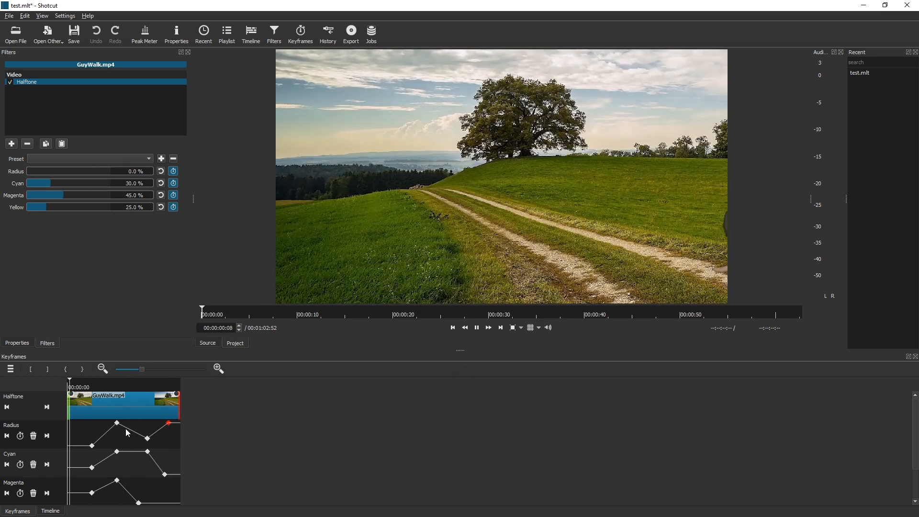
{"action": "key", "text": "space"}
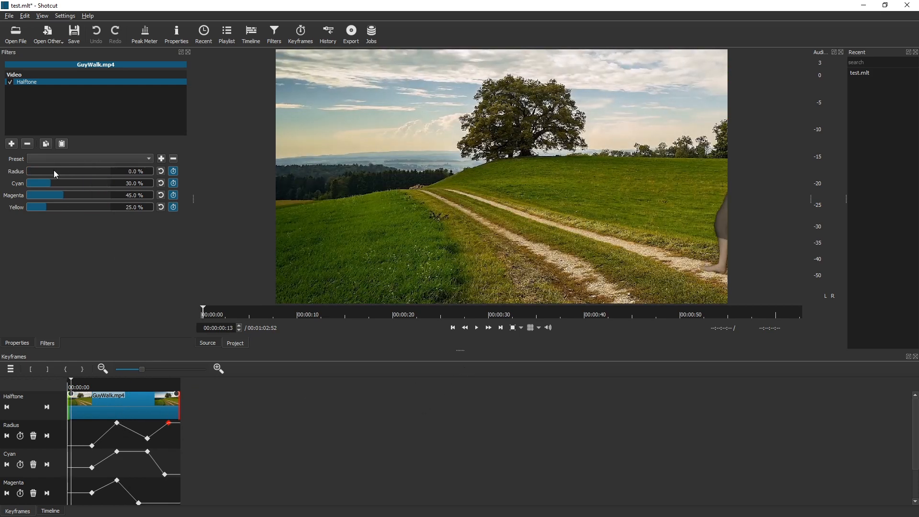
Step: Add a Radius keyframe of 23.5 % at 00:00:00:14 and raise the following Radius keyframe so the curve climbs
{"action": "key", "text": "Right"}
{"action": "left_click_drag", "start_coordinate": [47, 171], "coordinate": [47, 171]}
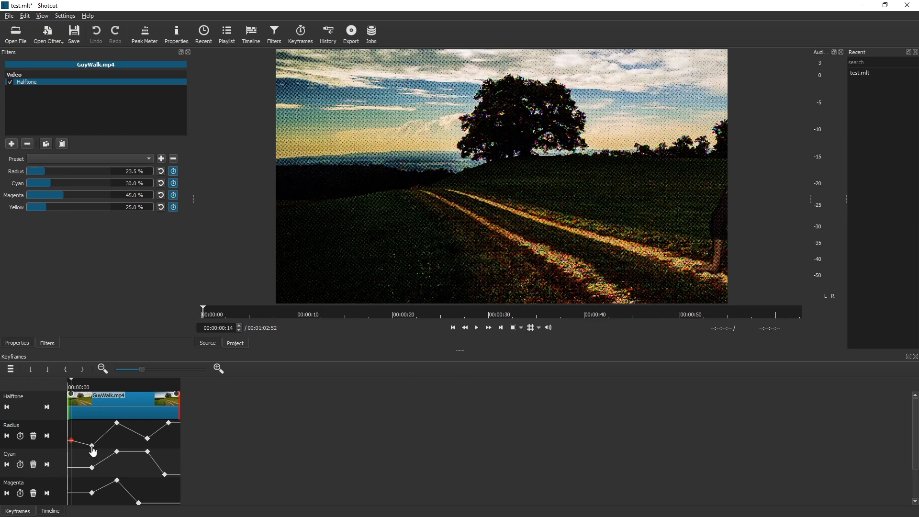
{"action": "left_click_drag", "start_coordinate": [93, 447], "coordinate": [95, 434]}
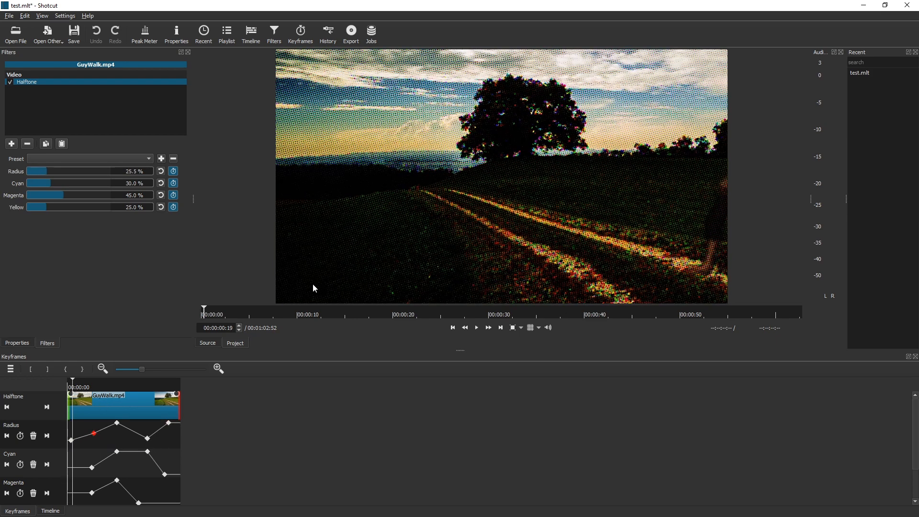
{"action": "key", "text": "Right"}
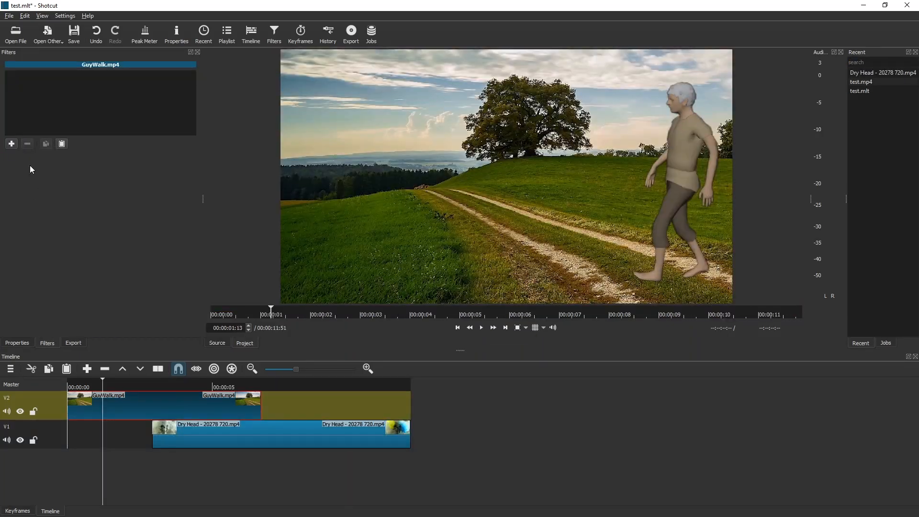
Step: Add the Posterize filter to the GuyWalk.mp4 clip and lower its Levels to 0 %
{"action": "left_click", "coordinate": [14, 143]}
{"action": "type", "text": "post"}
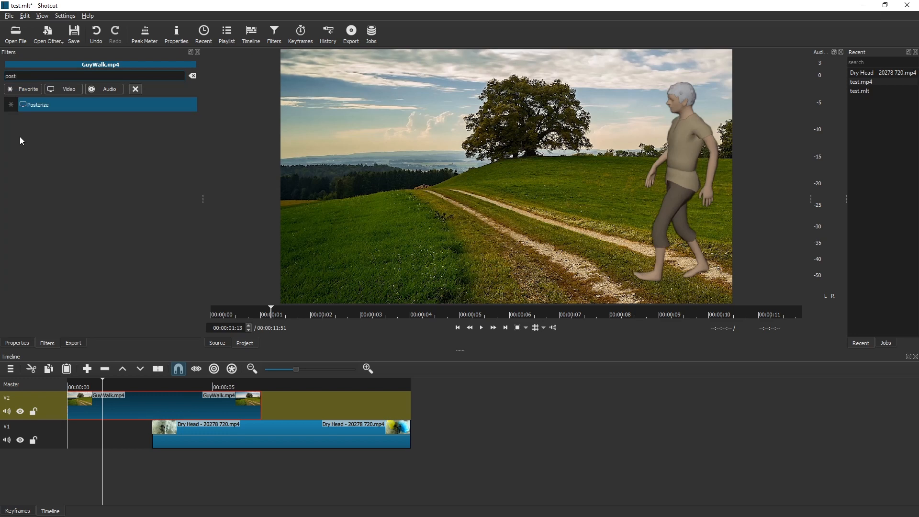
{"action": "key", "text": "Return"}
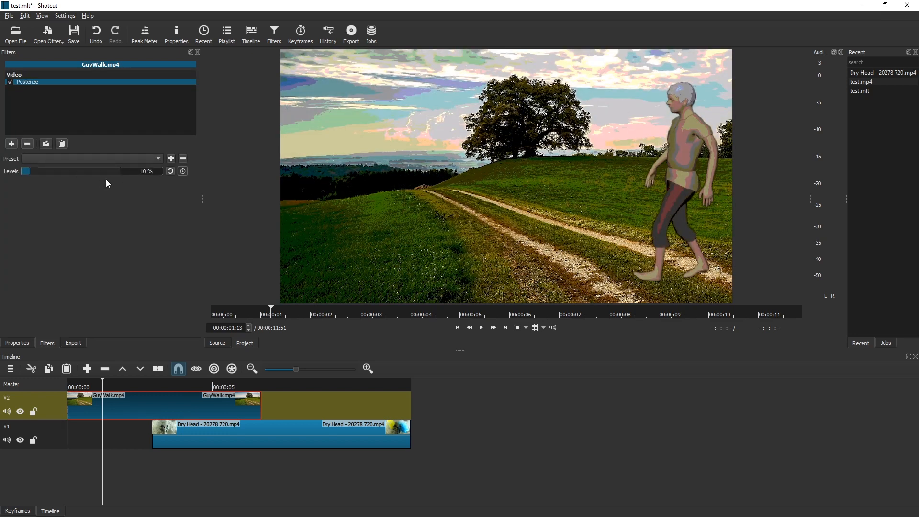
{"action": "left_click", "coordinate": [120, 388]}
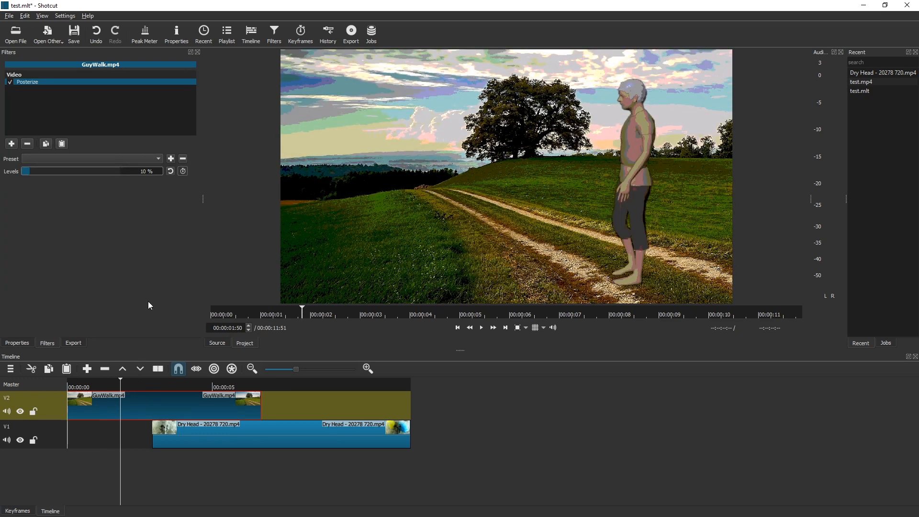
{"action": "mouse_move", "coordinate": [25, 171]}
{"action": "left_mouse_down"}
{"action": "mouse_move", "coordinate": [53, 172]}
{"action": "mouse_move", "coordinate": [22, 172]}
{"action": "left_mouse_up"}
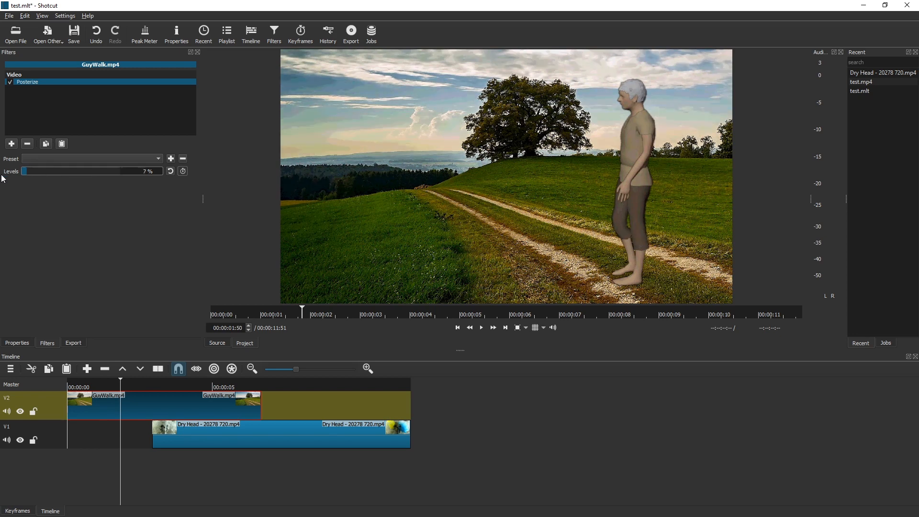
Step: Keyframe the Posterize Levels from 0 % at 00:00:00:03 to 100 % at the clip's end
{"action": "left_click", "coordinate": [69, 388]}
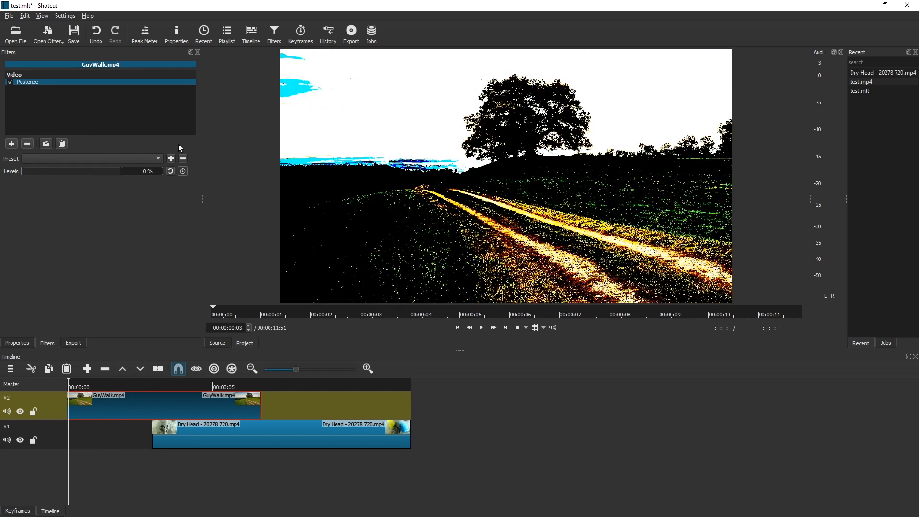
{"action": "left_click", "coordinate": [183, 171]}
{"action": "left_click", "coordinate": [179, 385]}
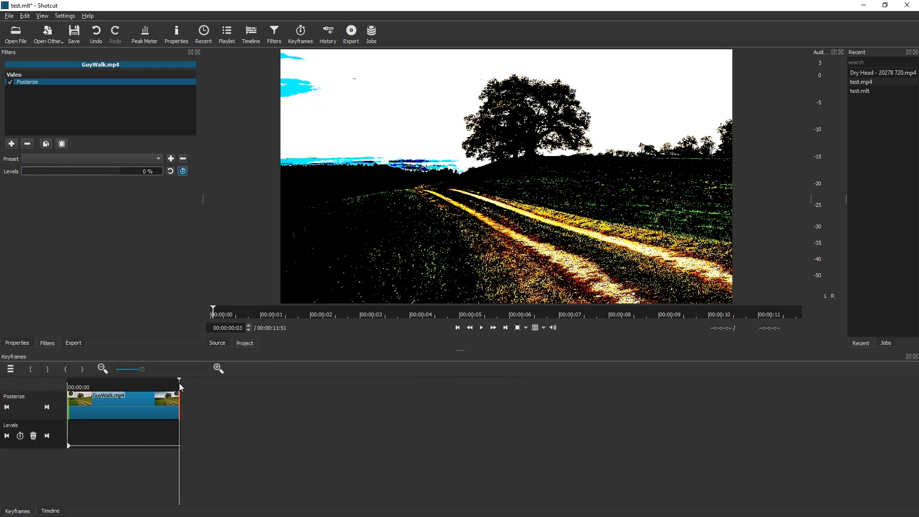
{"action": "left_click_drag", "start_coordinate": [102, 170], "coordinate": [244, 179]}
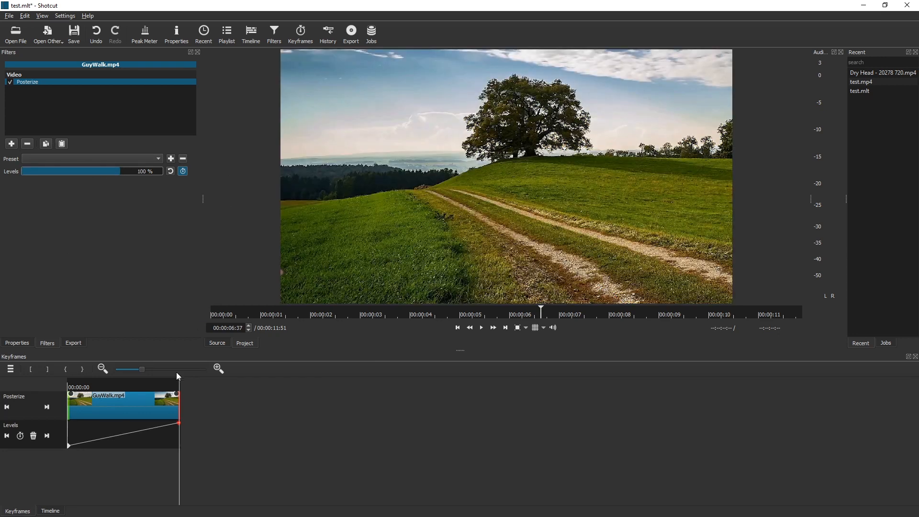
Step: Play the GuyWalk.mp4 clip from the start to preview the animated Posterize Levels
{"action": "left_click", "coordinate": [138, 388]}
{"action": "key", "text": "Home"}
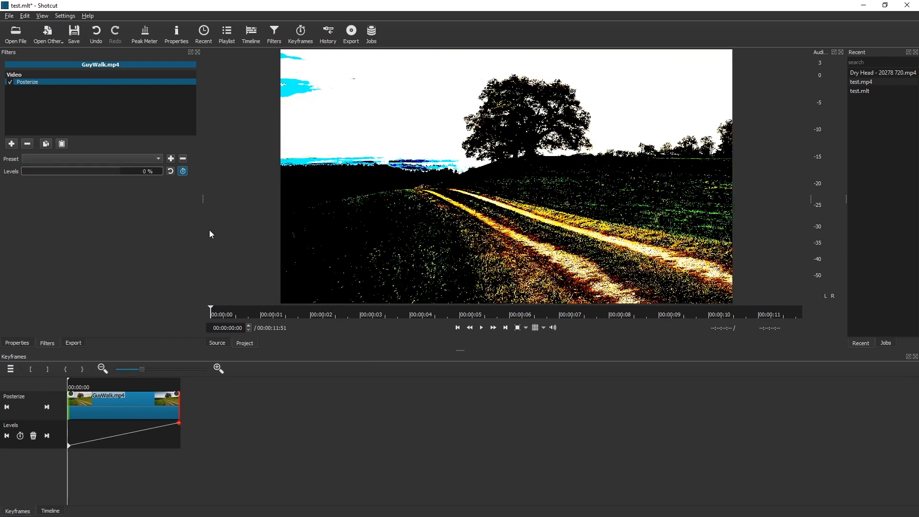
{"action": "key", "text": "space"}
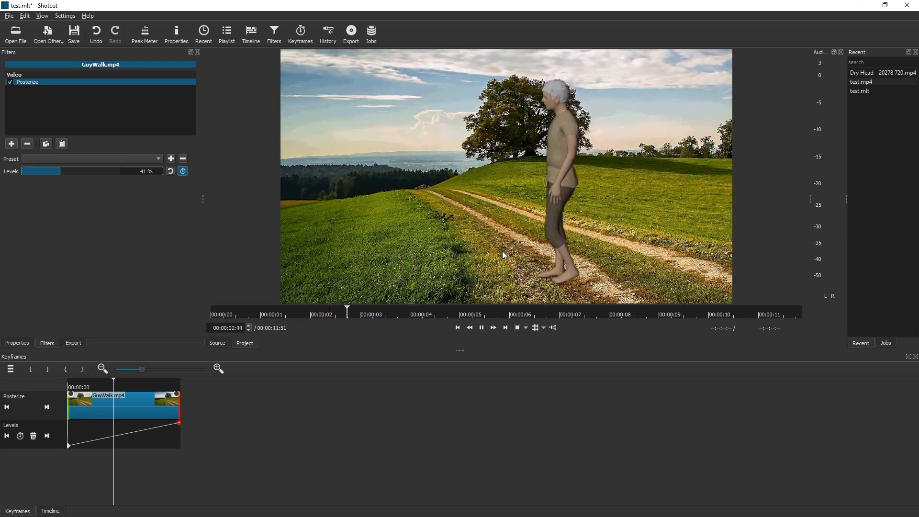
Step: Pause playback and add Posterize Levels keyframes of 9 % at 00:00:02:07 and 26 % at 00:00:05:24
{"action": "key", "text": "space"}
{"action": "left_click_drag", "start_coordinate": [110, 387], "coordinate": [102, 386]}
{"action": "left_click_drag", "start_coordinate": [62, 173], "coordinate": [30, 170]}
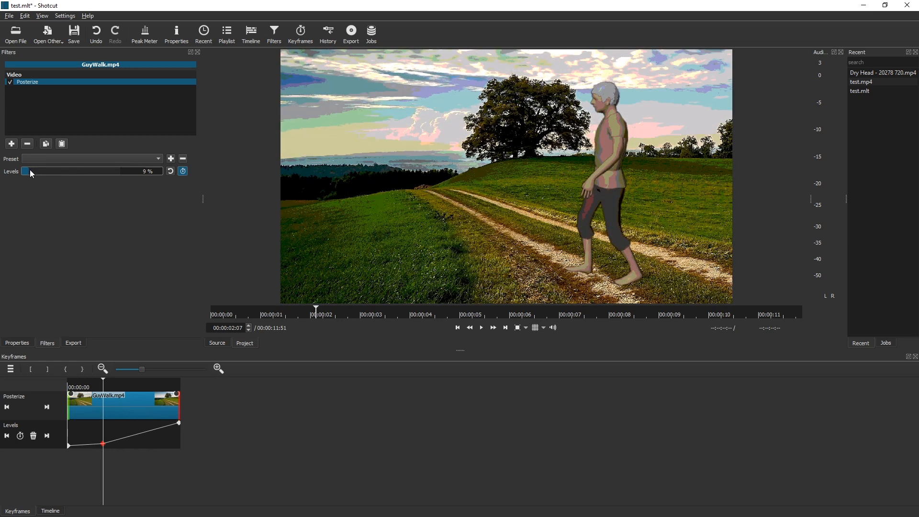
{"action": "left_click", "coordinate": [125, 386]}
{"action": "left_click_drag", "start_coordinate": [39, 173], "coordinate": [48, 176]}
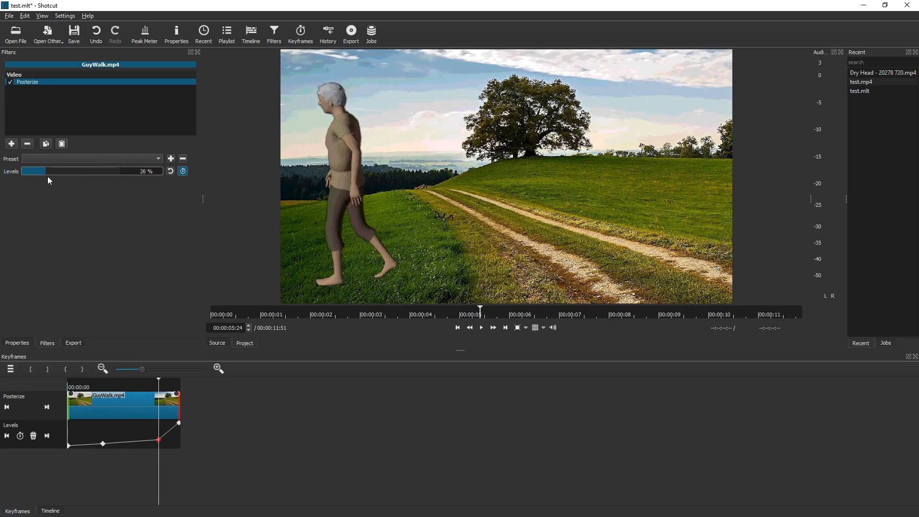
Step: Replay the GuyWalk.mp4 clip from the start to check the adjusted Posterize keyframes, and stop playback
{"action": "left_click_drag", "start_coordinate": [131, 385], "coordinate": [67, 385]}
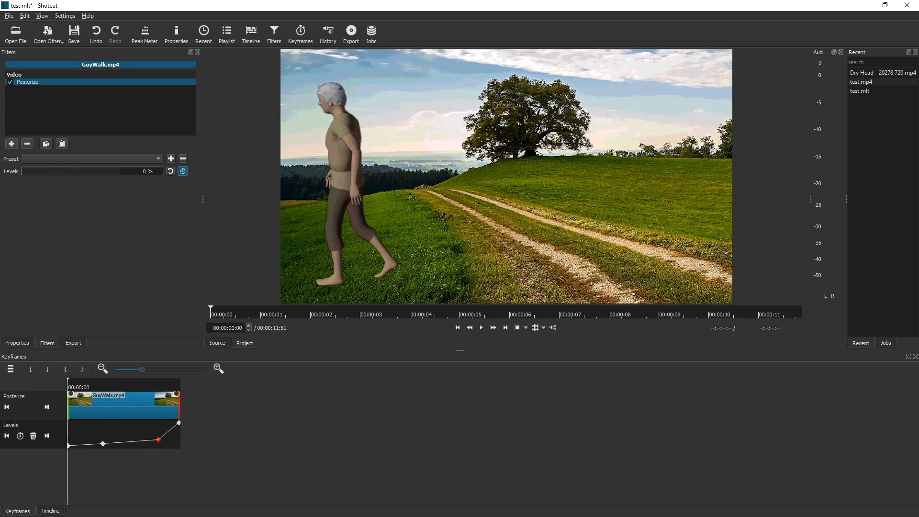
{"action": "key", "text": "space"}
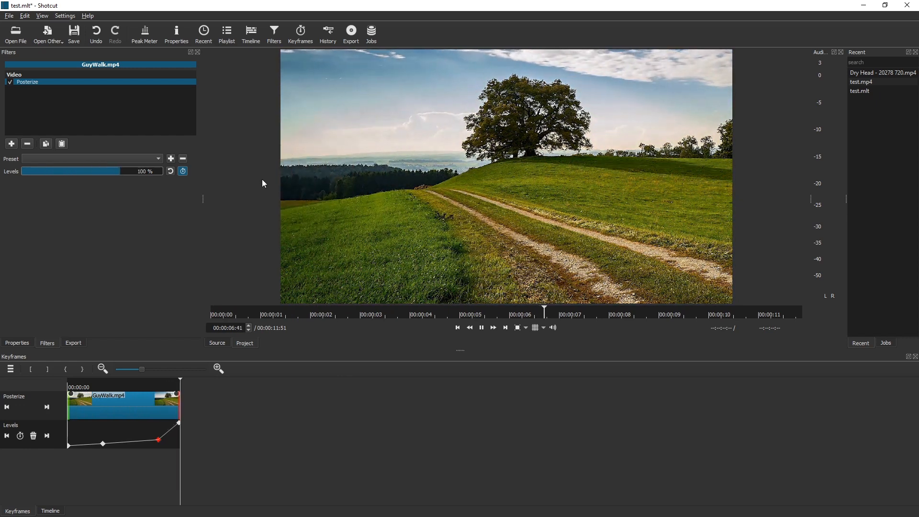
{"action": "key", "text": "space"}
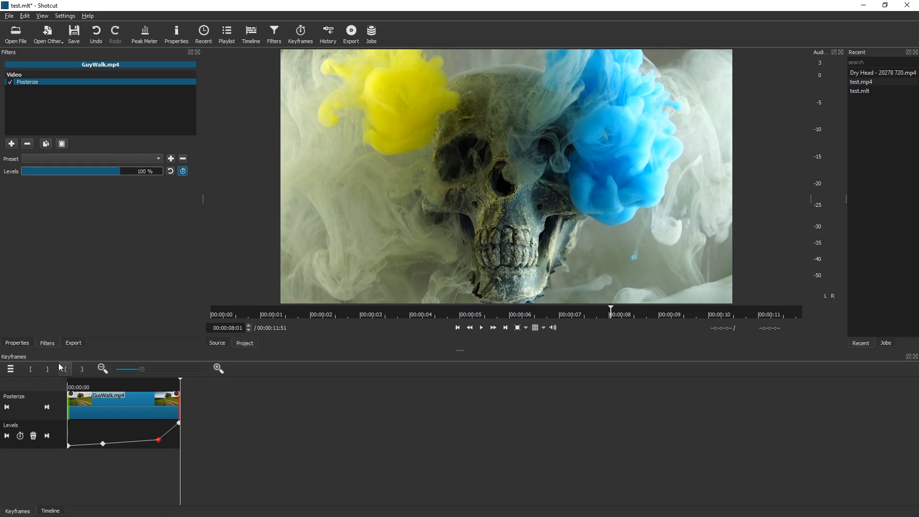
Step: Return to the timeline and play the Dry Head clip from just before its start to preview its animated Posterize effect
{"action": "left_click", "coordinate": [43, 510]}
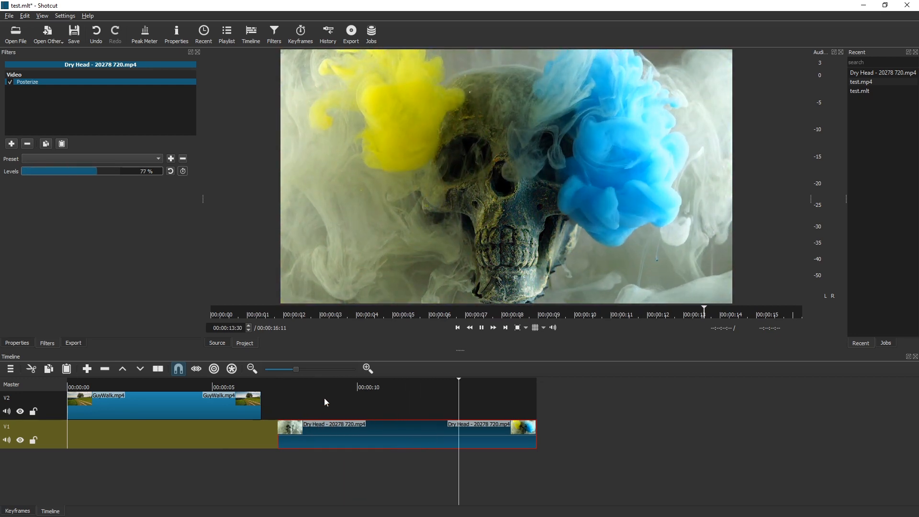
{"action": "left_click", "coordinate": [385, 385]}
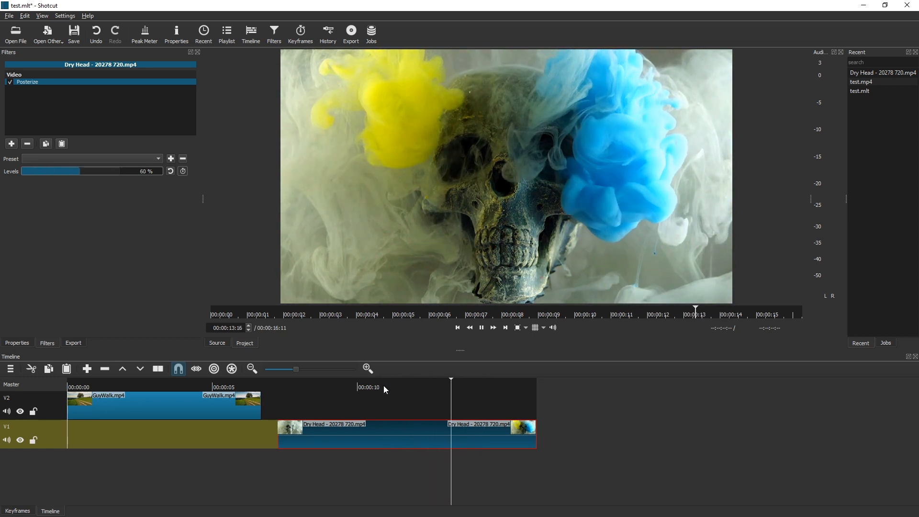
{"action": "left_click", "coordinate": [271, 387]}
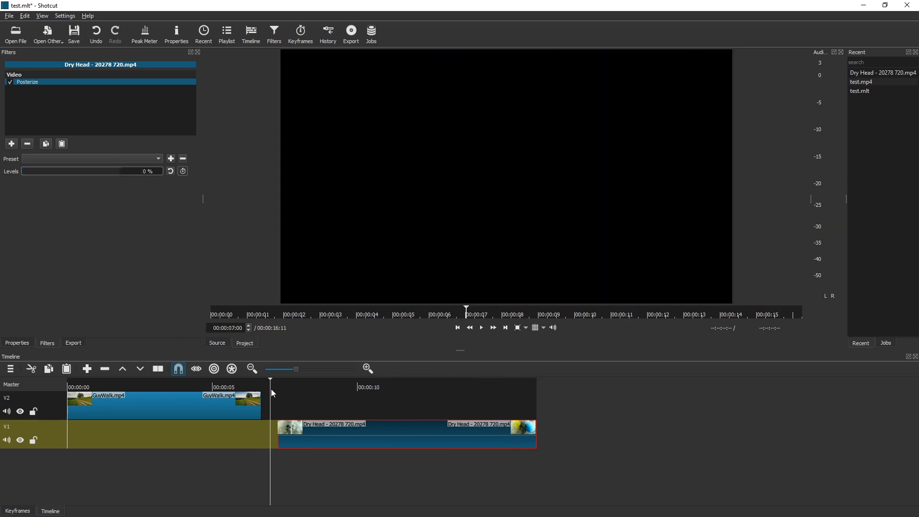
{"action": "key", "text": "space"}
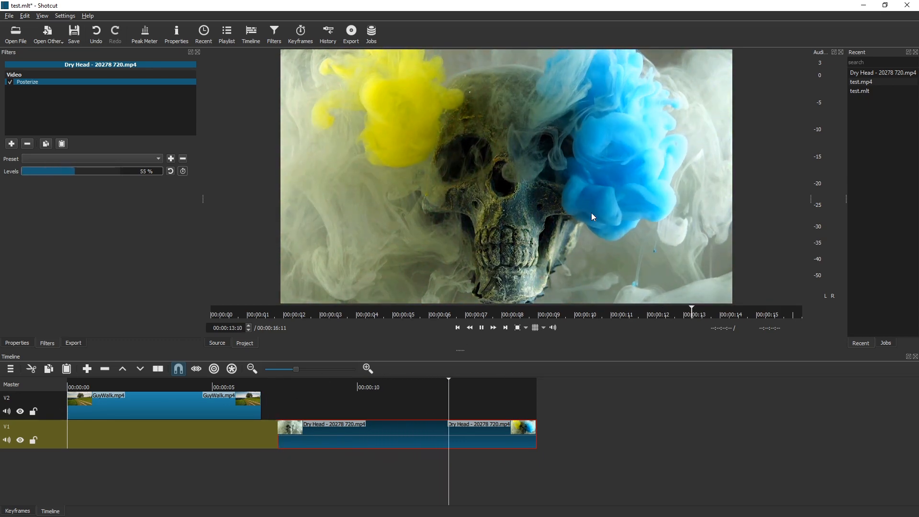
Step: Move the Dry Head clip earlier on V1 so it overlaps GuyWalk.mp4, and remove the Posterize filter from both clips
{"action": "left_click_drag", "start_coordinate": [335, 438], "coordinate": [220, 442]}
{"action": "left_click_drag", "start_coordinate": [187, 380], "coordinate": [281, 382]}
{"action": "left_click", "coordinate": [27, 143]}
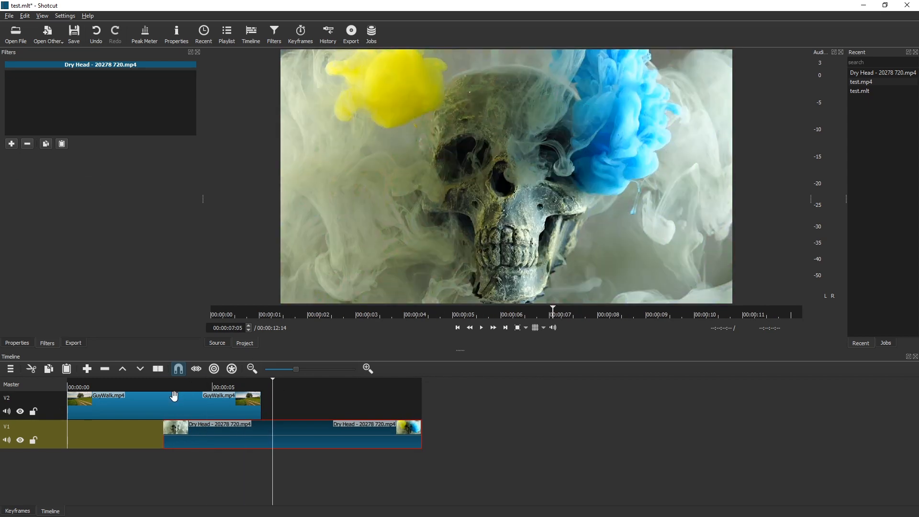
{"action": "left_click", "coordinate": [174, 399]}
{"action": "left_click", "coordinate": [27, 144]}
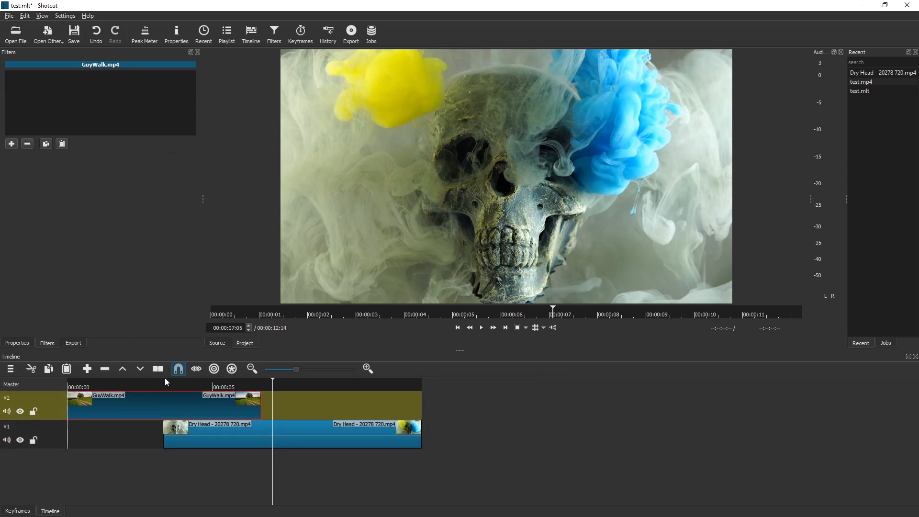
Step: Add the Threshold filter to GuyWalk.mp4 and scrub through the clip's first two seconds to view the effect
{"action": "left_click_drag", "start_coordinate": [94, 383], "coordinate": [75, 383]}
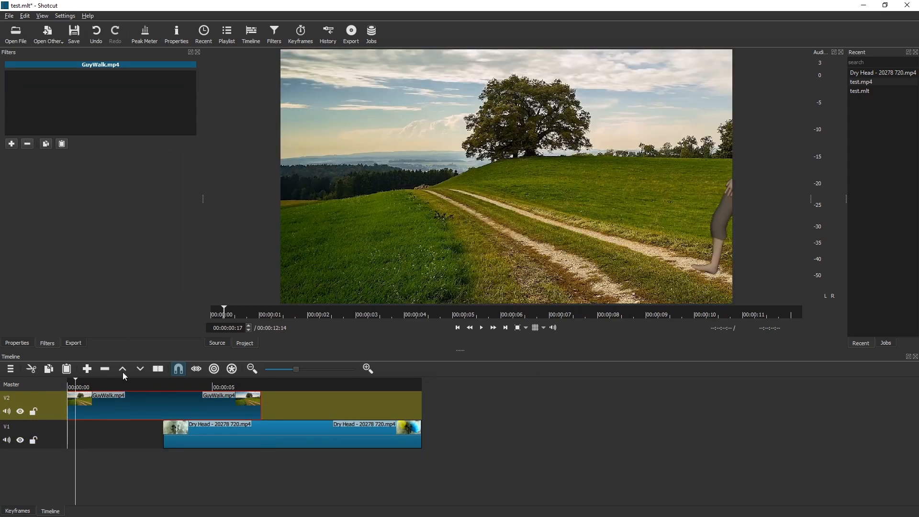
{"action": "left_click", "coordinate": [12, 143]}
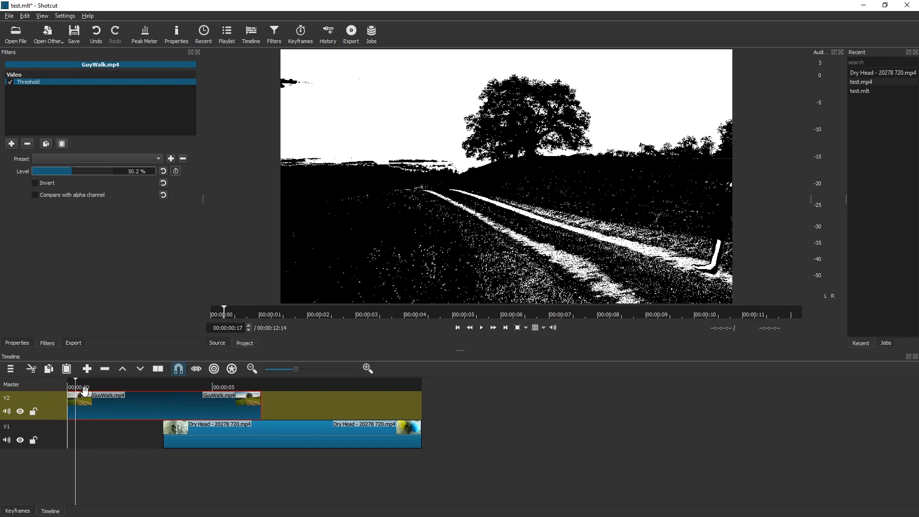
{"action": "left_click", "coordinate": [91, 388]}
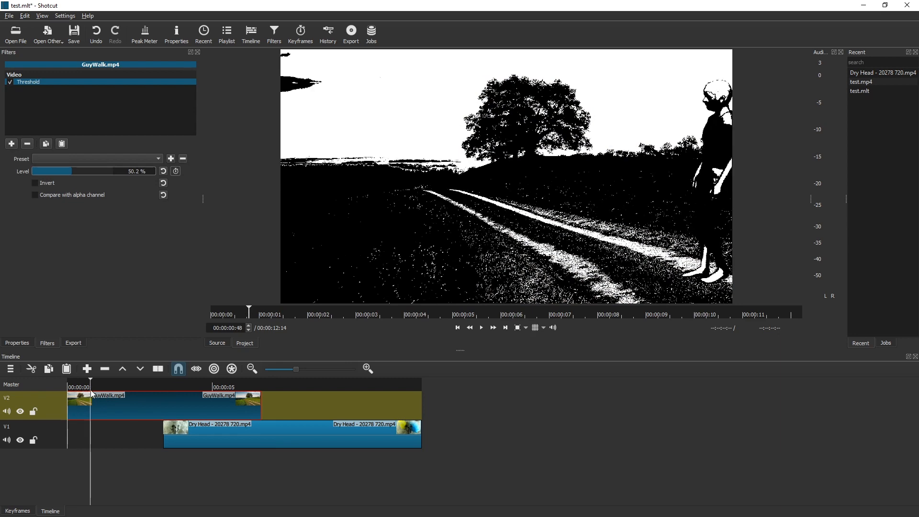
{"action": "left_click_drag", "start_coordinate": [105, 387], "coordinate": [124, 390]}
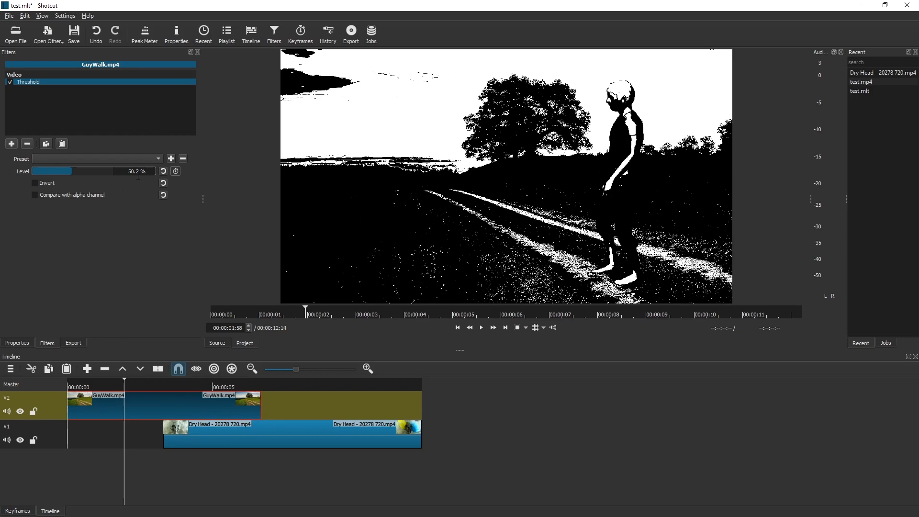
Step: Keyframe the Threshold Level from 0 % at the clip's start to 100 % at its end, and play it back from the start
{"action": "left_click_drag", "start_coordinate": [57, 172], "coordinate": [116, 177]}
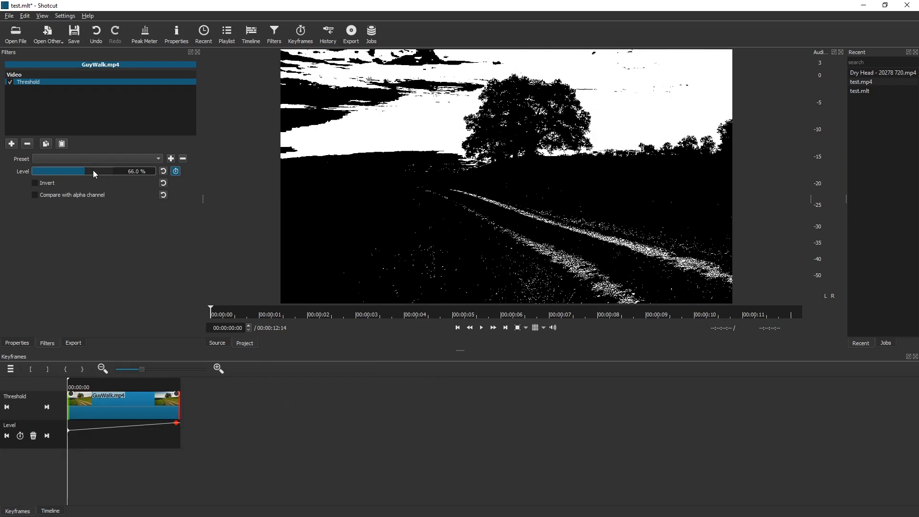
{"action": "left_click_drag", "start_coordinate": [93, 171], "coordinate": [31, 172]}
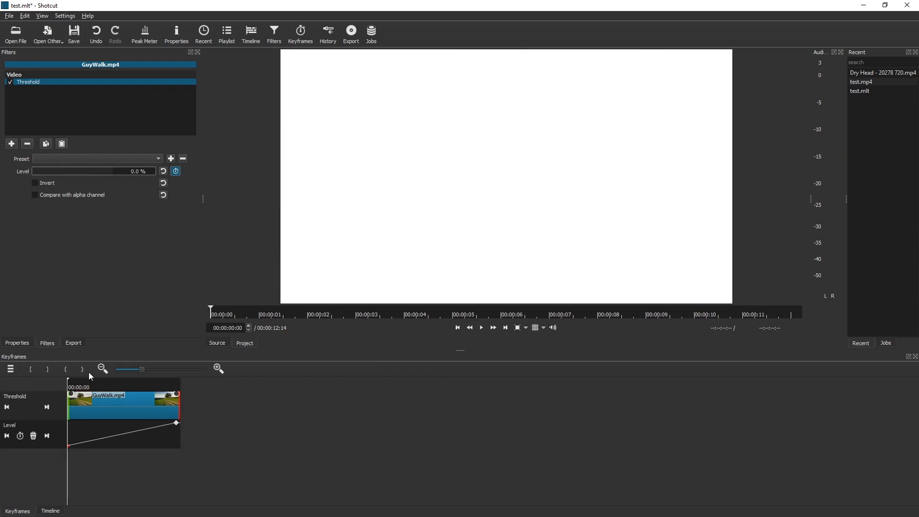
{"action": "key", "text": "space"}
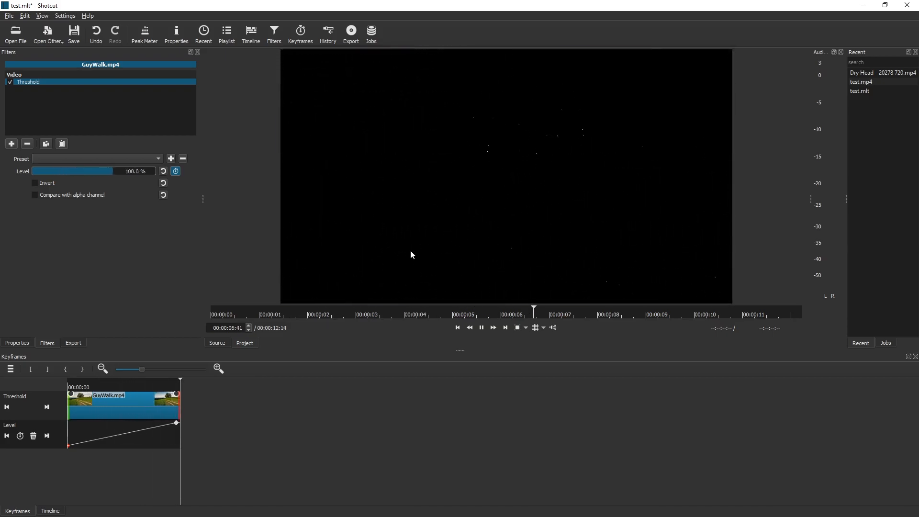
{"action": "key", "text": "Home"}
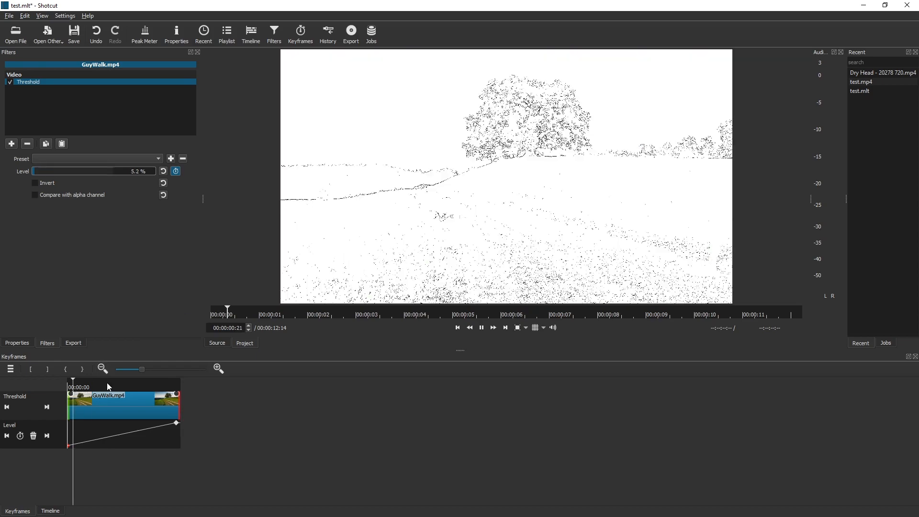
{"action": "key", "text": "space"}
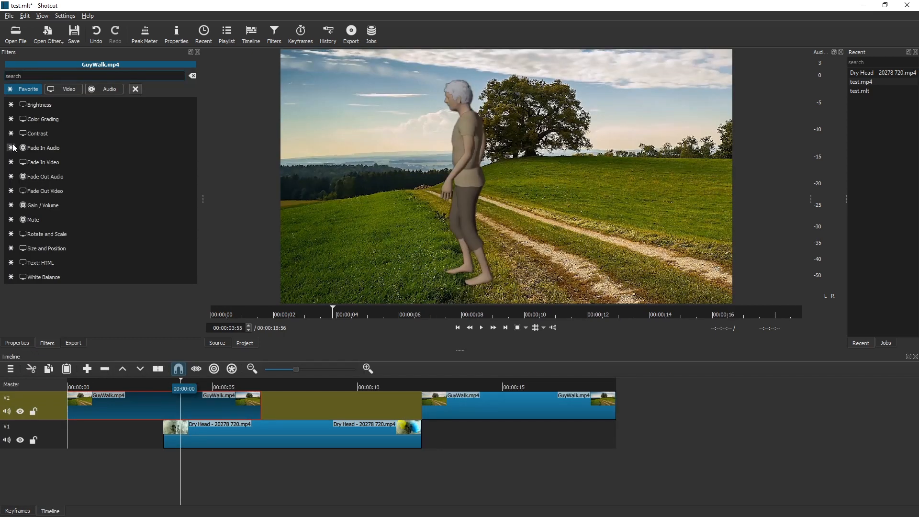
Step: Add the Elastic Scale filter to the first GuyWalk.mp4 clip and move the playhead near the clip's start
{"action": "type", "text": "elastic"}
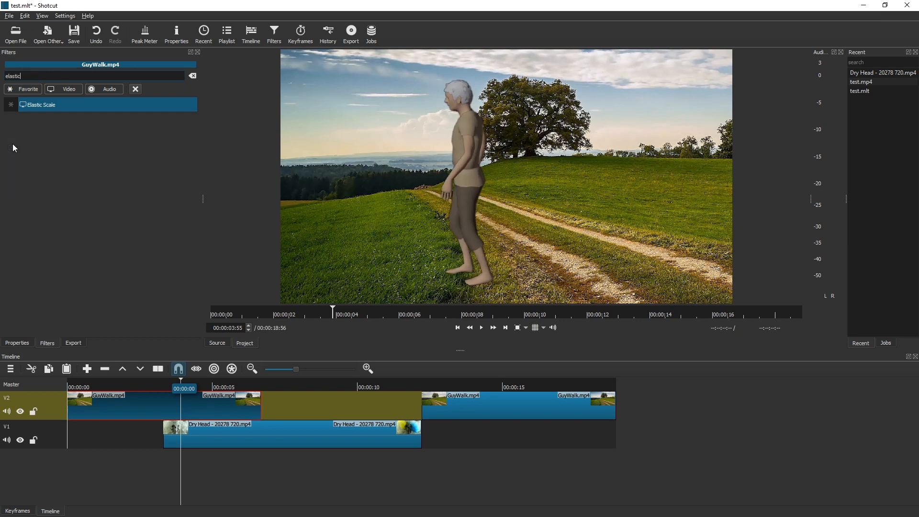
{"action": "key", "text": "Return"}
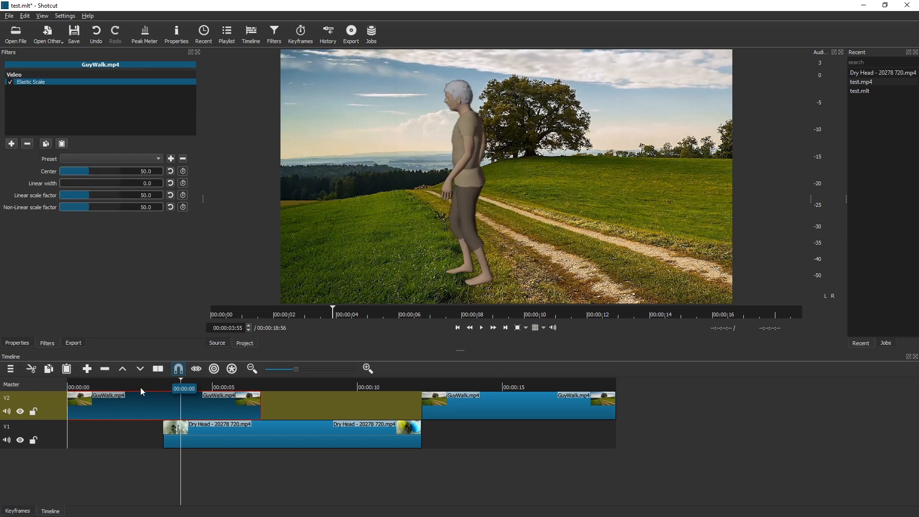
{"action": "left_click_drag", "start_coordinate": [141, 388], "coordinate": [72, 388]}
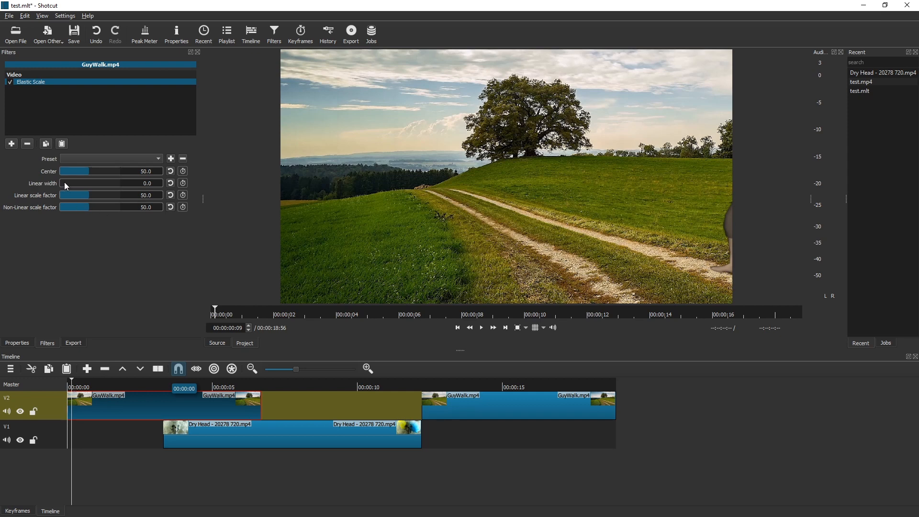
Step: Try out the Elastic Scale Linear width, raising it to 52.3 and finally to 100
{"action": "left_click_drag", "start_coordinate": [65, 182], "coordinate": [31, 193]}
{"action": "left_click", "coordinate": [11, 82]}
{"action": "left_click_drag", "start_coordinate": [66, 181], "coordinate": [90, 183]}
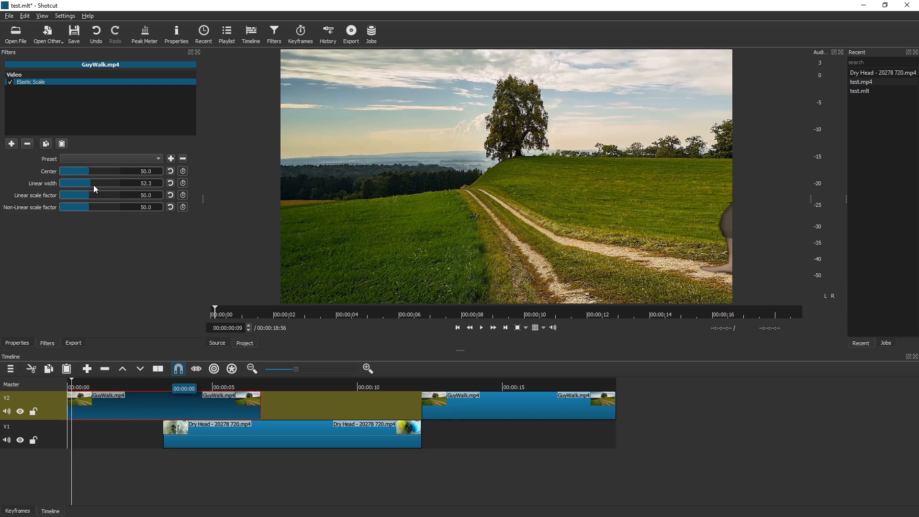
{"action": "left_click_drag", "start_coordinate": [94, 184], "coordinate": [121, 188]}
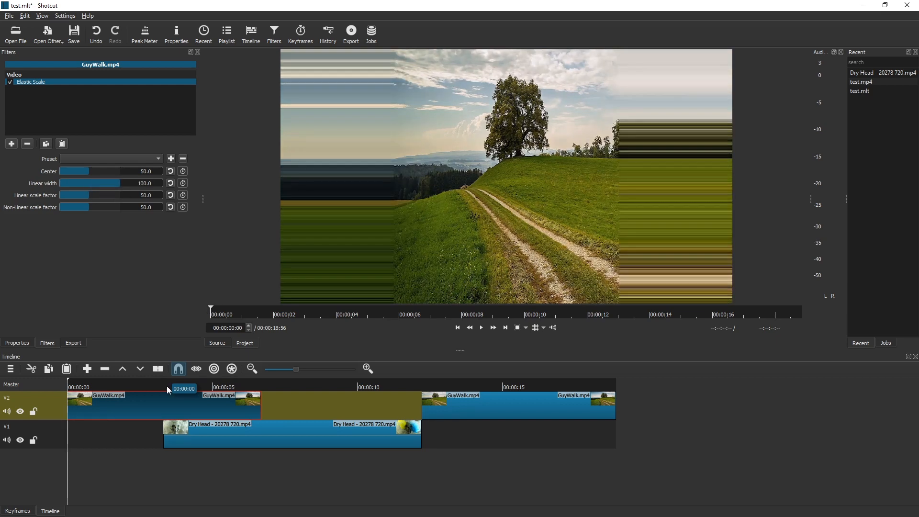
Step: Play the GuyWalk.mp4 clip to preview the Elastic Scale distortion, and return the playhead to the start
{"action": "key", "text": "space"}
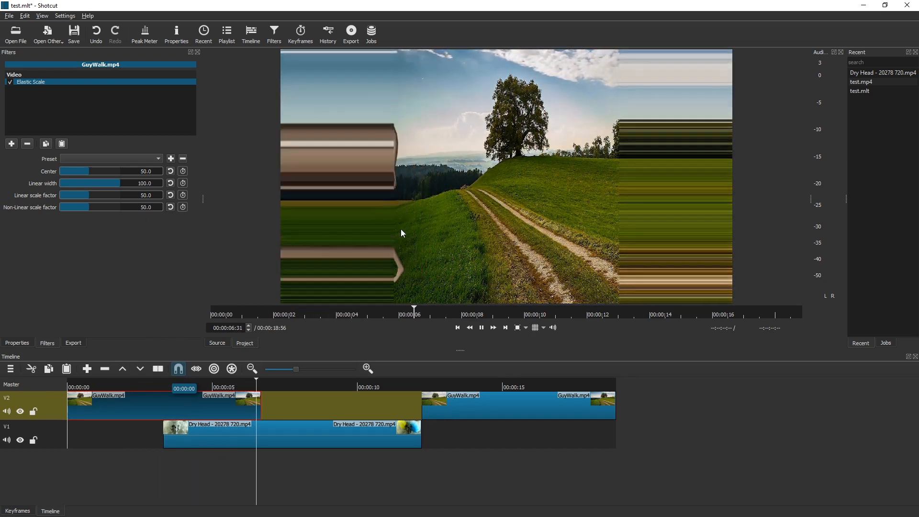
{"action": "left_click", "coordinate": [81, 382]}
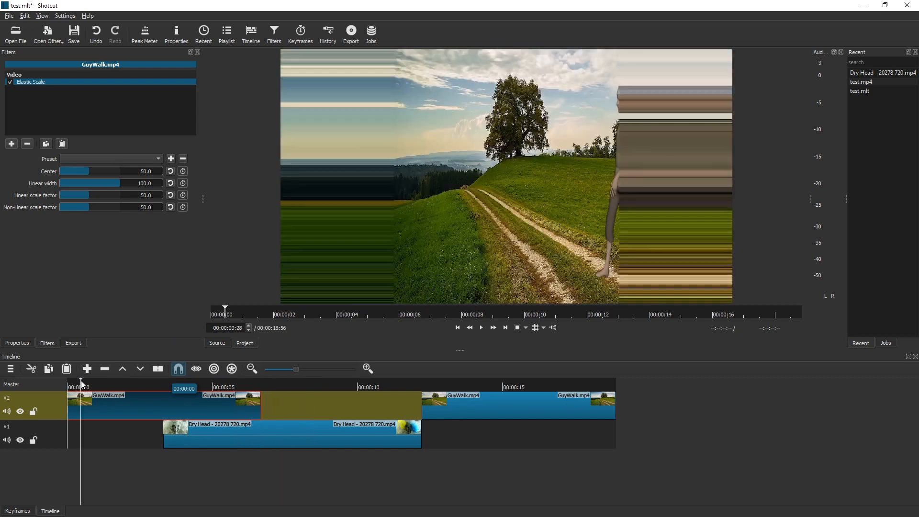
{"action": "left_click_drag", "start_coordinate": [81, 381], "coordinate": [45, 387]}
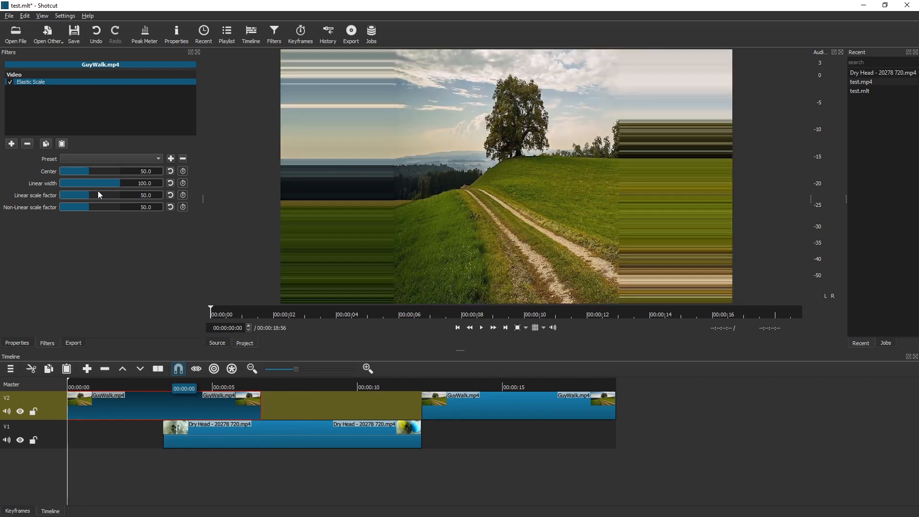
Step: Reset the Linear width to 0, lower the Linear scale factor to 31.5, and set the Linear width to 25
{"action": "left_click_drag", "start_coordinate": [98, 185], "coordinate": [11, 183]}
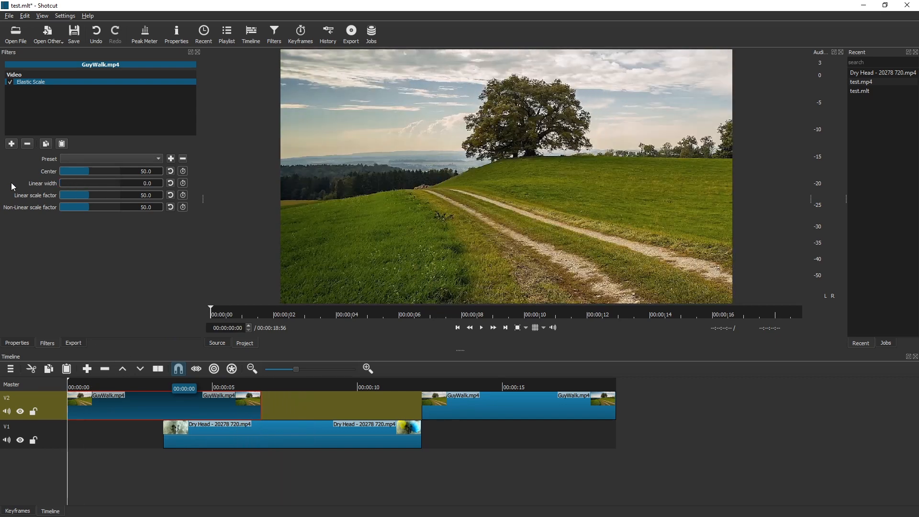
{"action": "left_click", "coordinate": [78, 194]}
{"action": "left_click", "coordinate": [69, 183]}
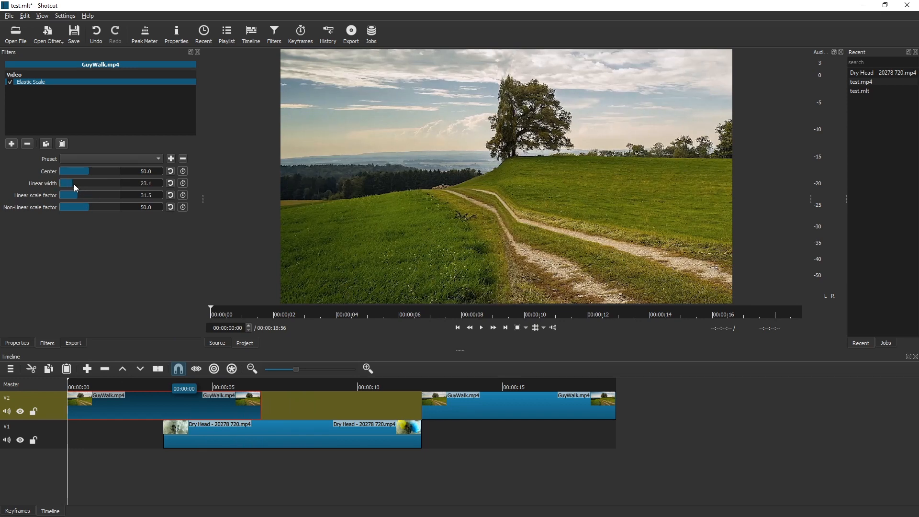
{"action": "double_click", "coordinate": [146, 184]}
{"action": "type", "text": "25"}
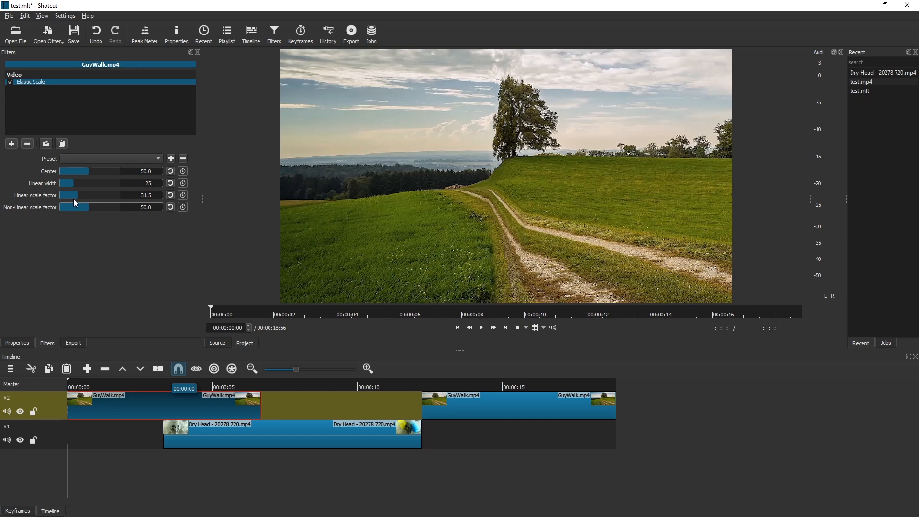
Step: Set the Linear scale factor to 0, preview the split picture by playing the GuyWalk.mp4 clip, and return to the start
{"action": "mouse_move", "coordinate": [73, 199]}
{"action": "left_mouse_down"}
{"action": "mouse_move", "coordinate": [131, 202]}
{"action": "mouse_move", "coordinate": [56, 202]}
{"action": "left_mouse_up"}
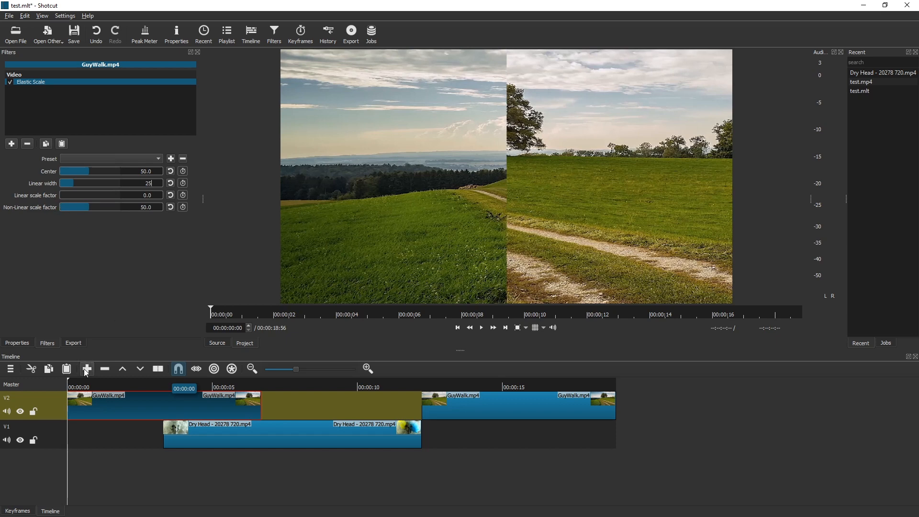
{"action": "left_click", "coordinate": [67, 386]}
{"action": "key", "text": "space"}
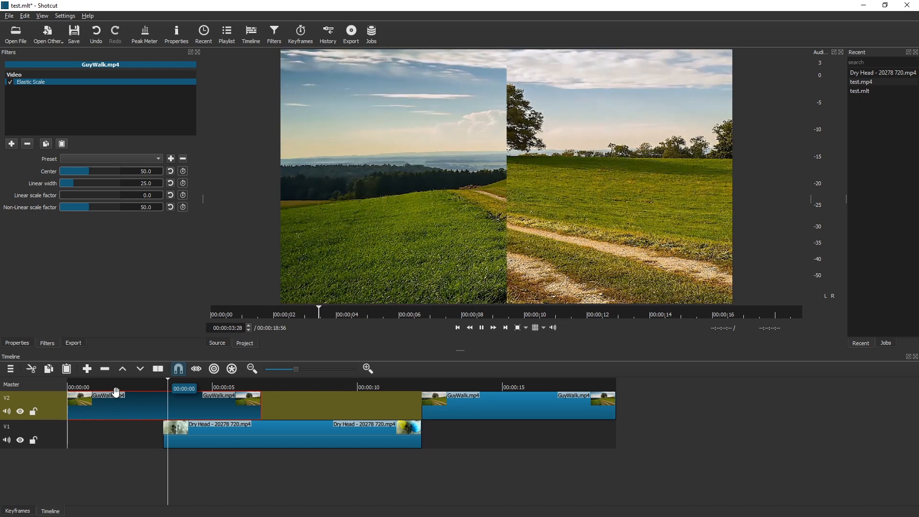
{"action": "left_click", "coordinate": [117, 383]}
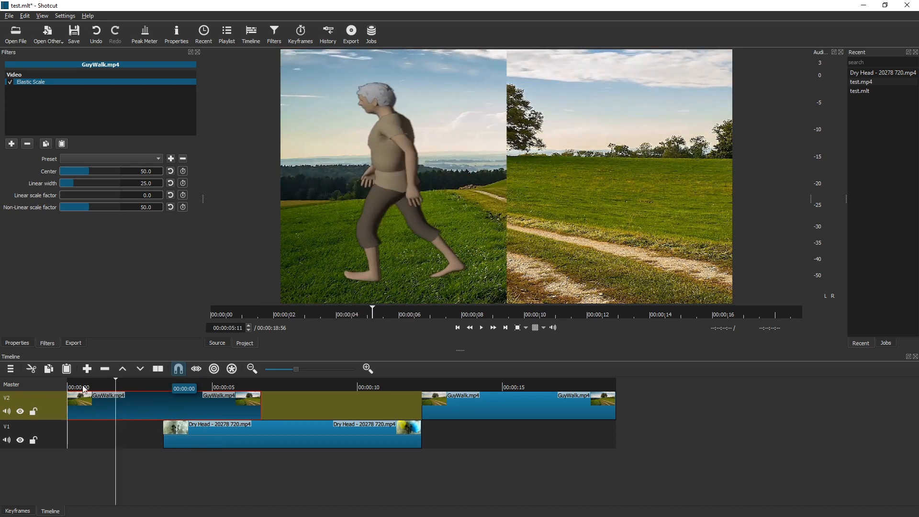
{"action": "left_click", "coordinate": [70, 386]}
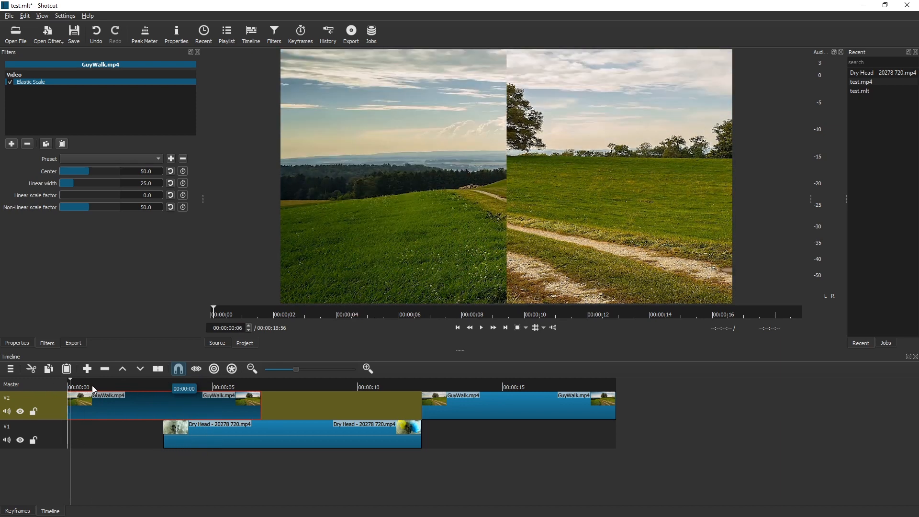
{"action": "left_click", "coordinate": [77, 386]}
{"action": "left_click", "coordinate": [68, 385]}
Step: Set the Linear scale factor to 30.8 and play the GuyWalk.mp4 clip from the start to preview it
{"action": "left_click_drag", "start_coordinate": [73, 191], "coordinate": [79, 199]}
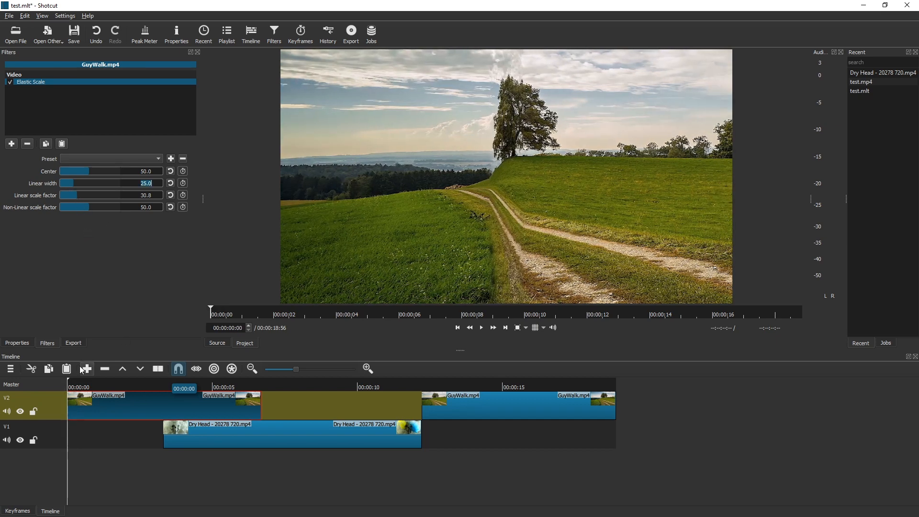
{"action": "key", "text": "space"}
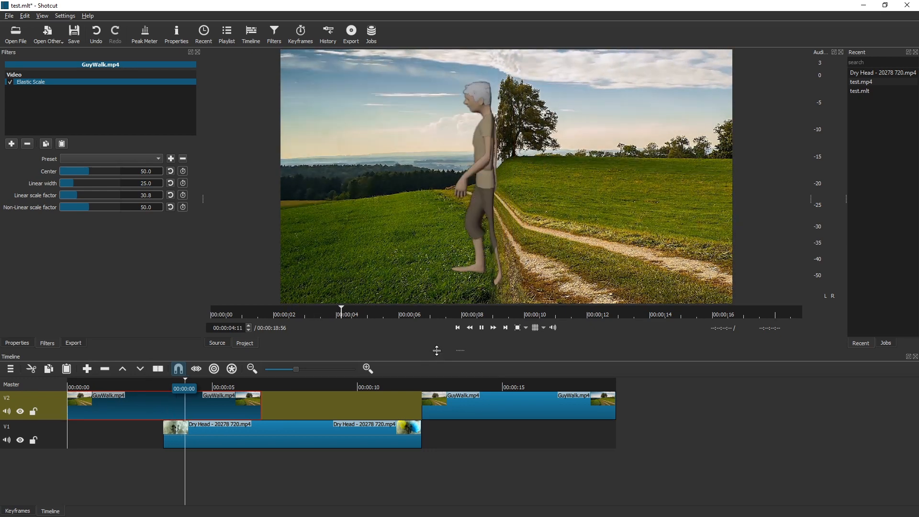
{"action": "key", "text": "space"}
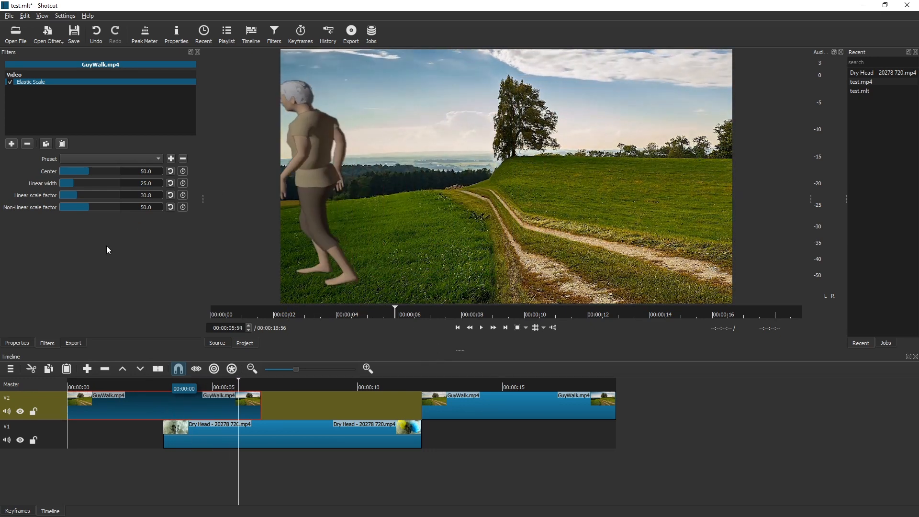
Step: Set the Non-Linear scale factor to 100 and scrub the opening of the GuyWalk.mp4 clip to view the effect
{"action": "left_click_drag", "start_coordinate": [86, 210], "coordinate": [138, 212]}
{"action": "left_click", "coordinate": [73, 385]}
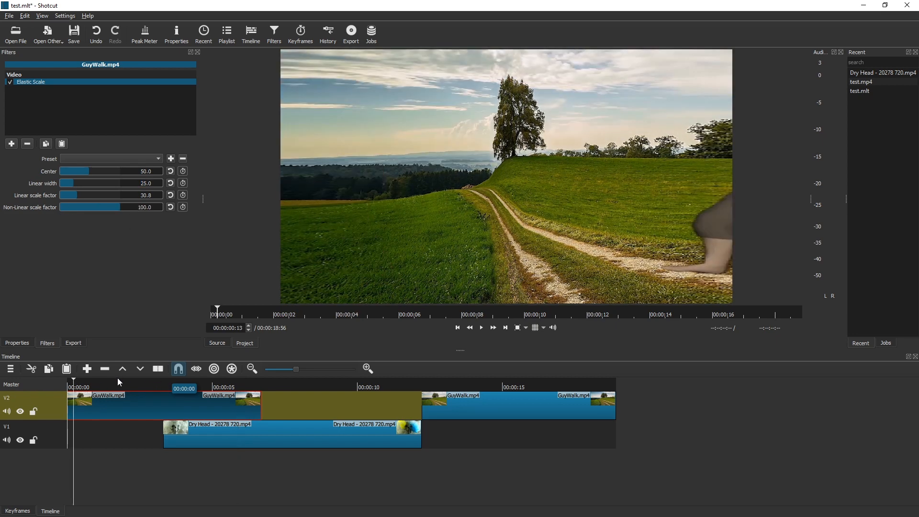
{"action": "left_click_drag", "start_coordinate": [117, 378], "coordinate": [81, 380]}
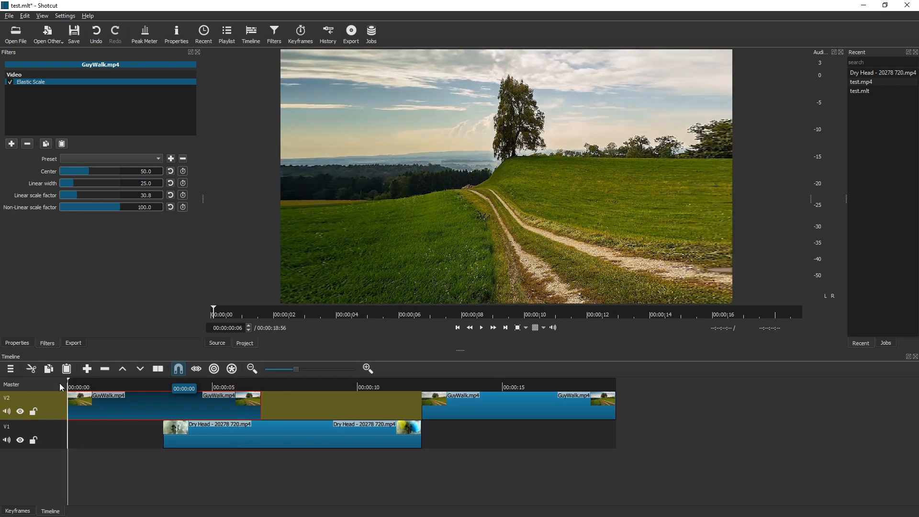
Step: Preview the opening, and remove the Elastic Scale filter from the Dry Head clip and the first GuyWalk.mp4 clip
{"action": "key", "text": "space"}
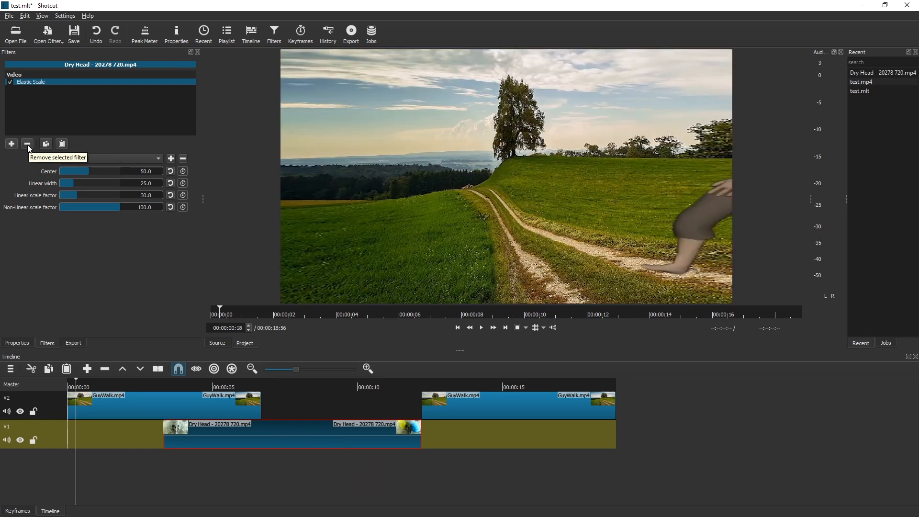
{"action": "left_click", "coordinate": [28, 145]}
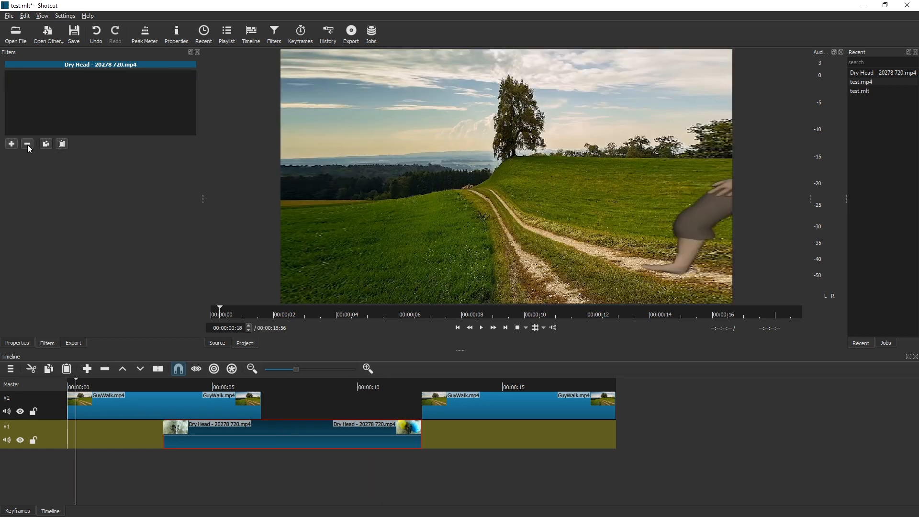
{"action": "left_click", "coordinate": [92, 399]}
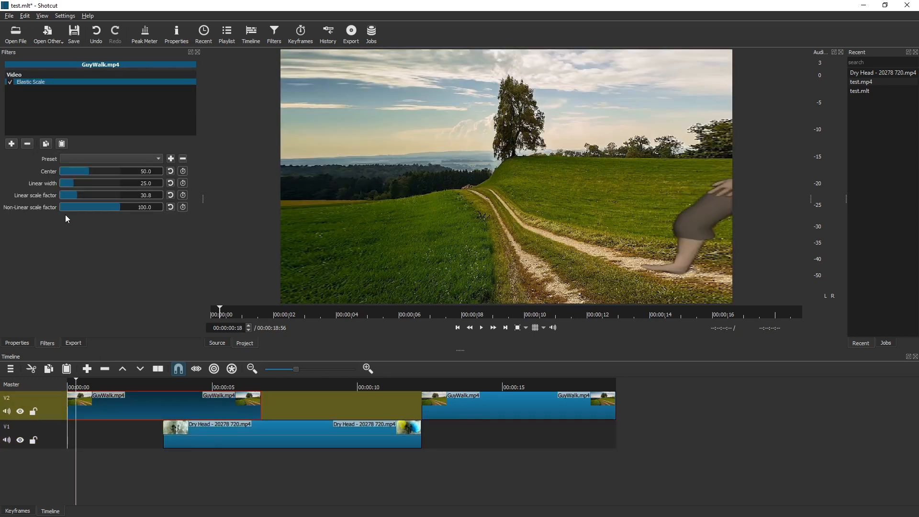
{"action": "left_click", "coordinate": [27, 144]}
Step: Add the Blend Mode filter to the first GuyWalk.mp4 clip on V2
{"action": "left_click", "coordinate": [12, 144]}
{"action": "type", "text": "b"}
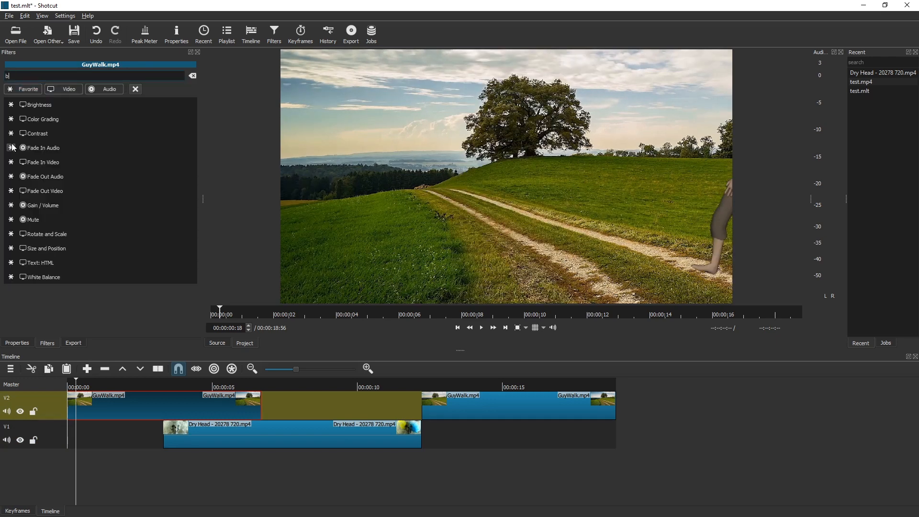
{"action": "type", "text": "lend"}
{"action": "key", "text": "Return"}
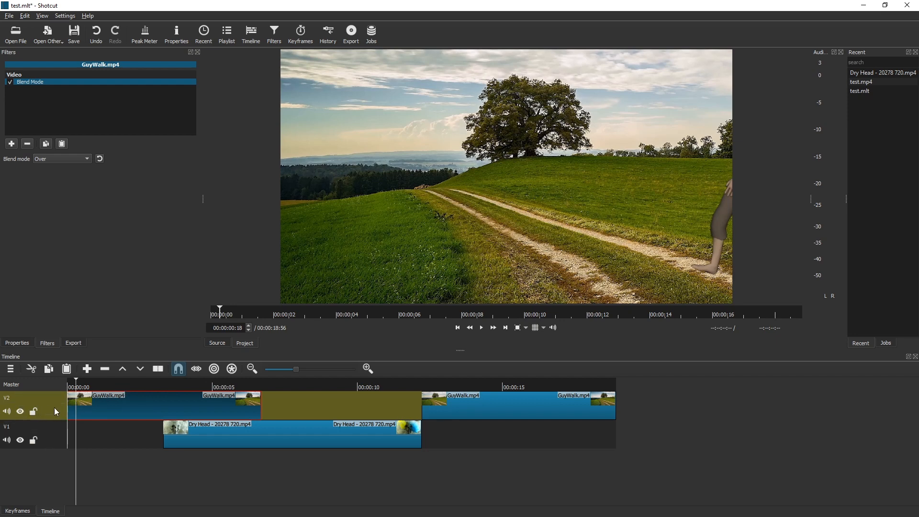
Step: Set the Blend mode to Add and preview the section where the GuyWalk.mp4 and Dry Head clips overlap
{"action": "left_click", "coordinate": [179, 387]}
{"action": "left_click", "coordinate": [60, 158]}
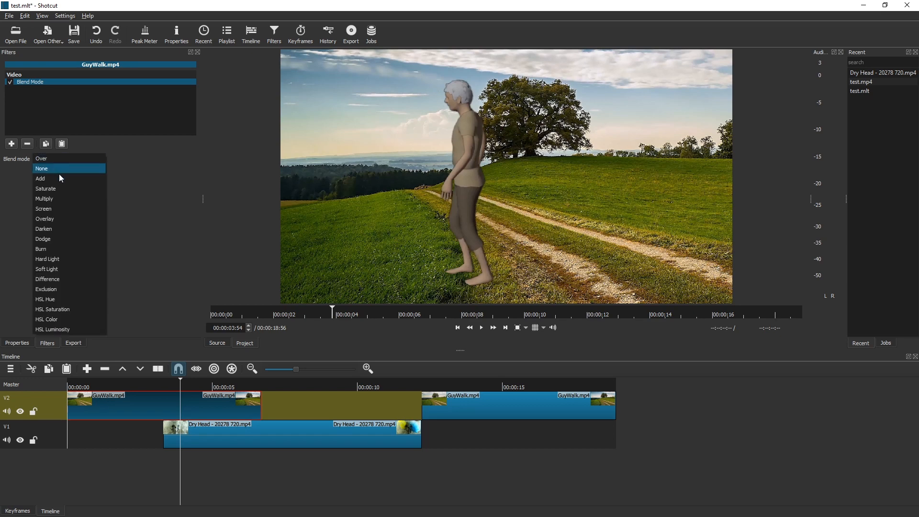
{"action": "left_click", "coordinate": [56, 179]}
{"action": "key", "text": "space"}
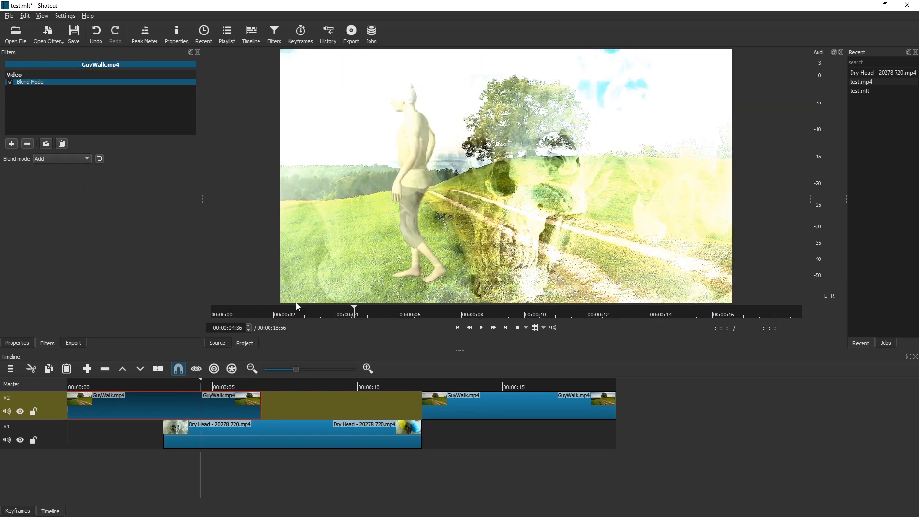
Step: Shift the second GuyWalk.mp4 clip earlier on V2 to overlap the end of the Dry Head clip, and reselect the first GuyWalk.mp4 clip
{"action": "left_click_drag", "start_coordinate": [475, 401], "coordinate": [383, 397]}
{"action": "left_click", "coordinate": [382, 382]}
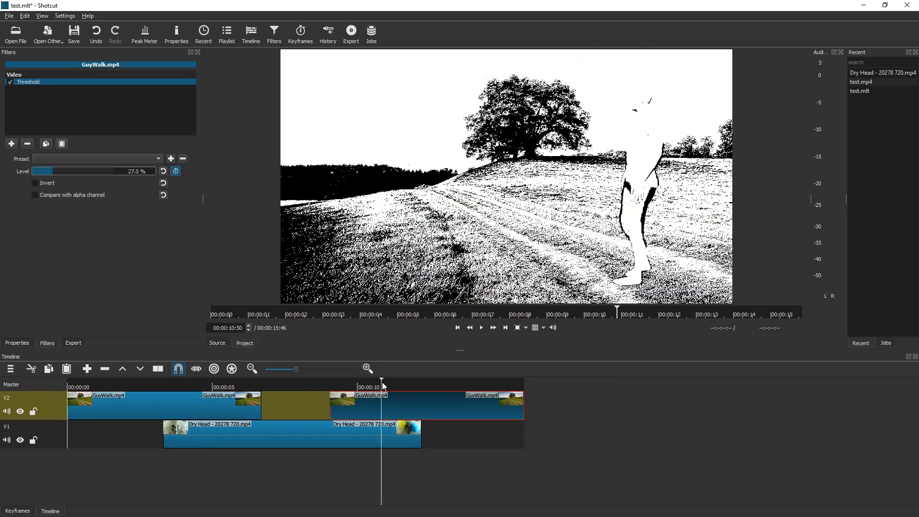
{"action": "left_click", "coordinate": [199, 397]}
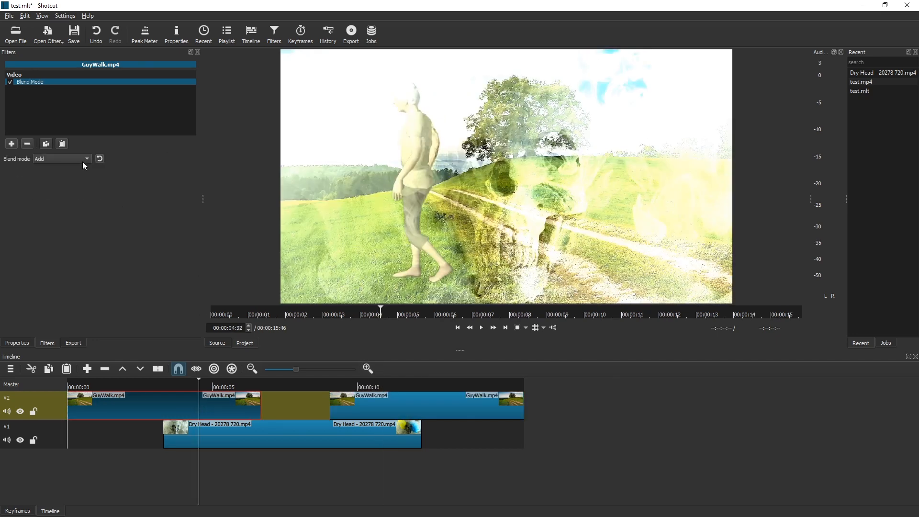
Step: Try the Saturate, Multiply and Screen blend modes on the GuyWalk.mp4 clip, with the Dry Head clip moved to the start of V1
{"action": "left_click", "coordinate": [83, 160]}
{"action": "left_click", "coordinate": [78, 166]}
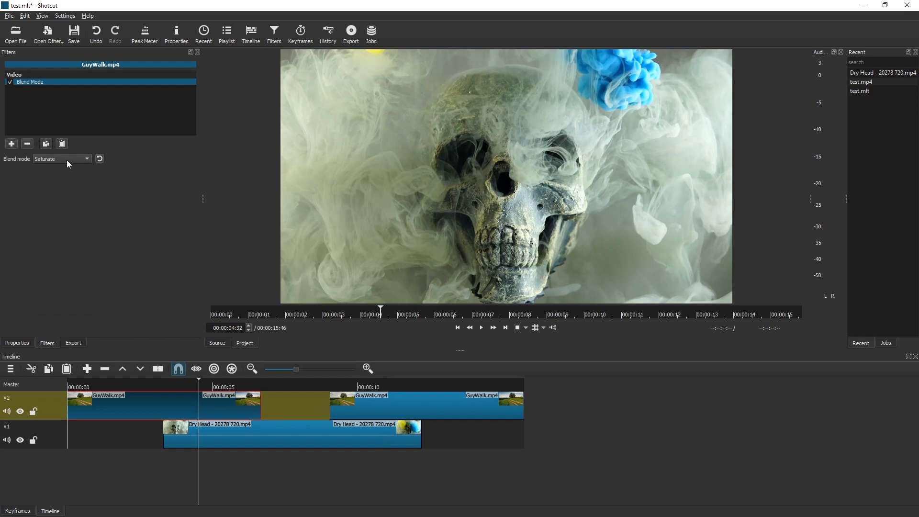
{"action": "left_click", "coordinate": [51, 159]}
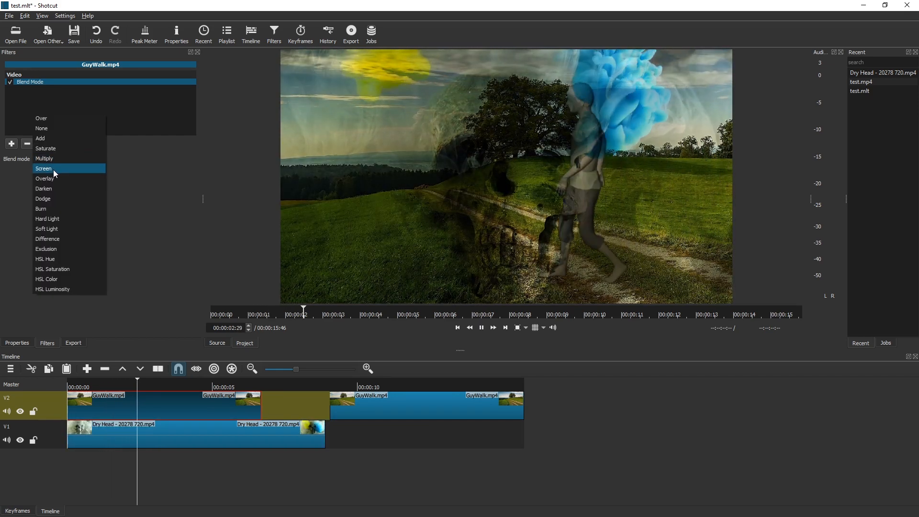
{"action": "left_click", "coordinate": [53, 169]}
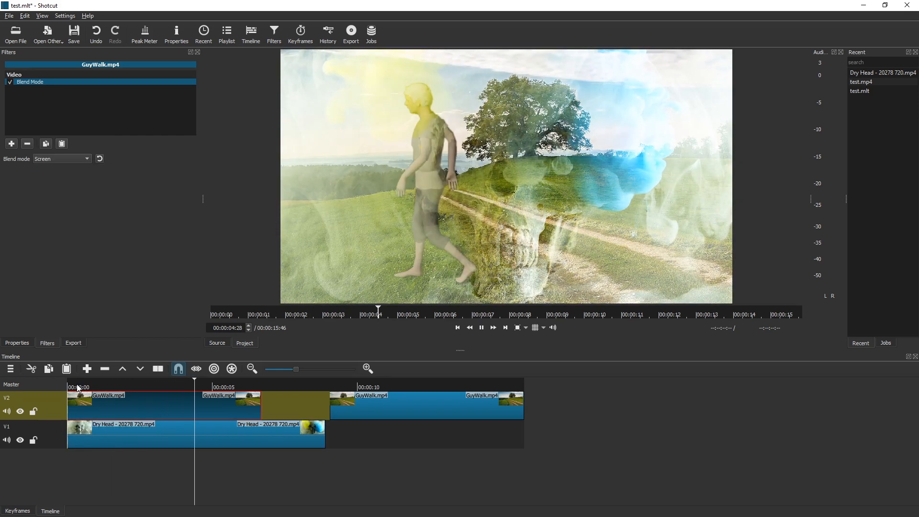
{"action": "left_click_drag", "start_coordinate": [79, 389], "coordinate": [53, 385]}
Step: Set the Blend mode to Overlay, replay the overlapping clips from the start, and switch the mode to Darken
{"action": "left_click", "coordinate": [65, 158]}
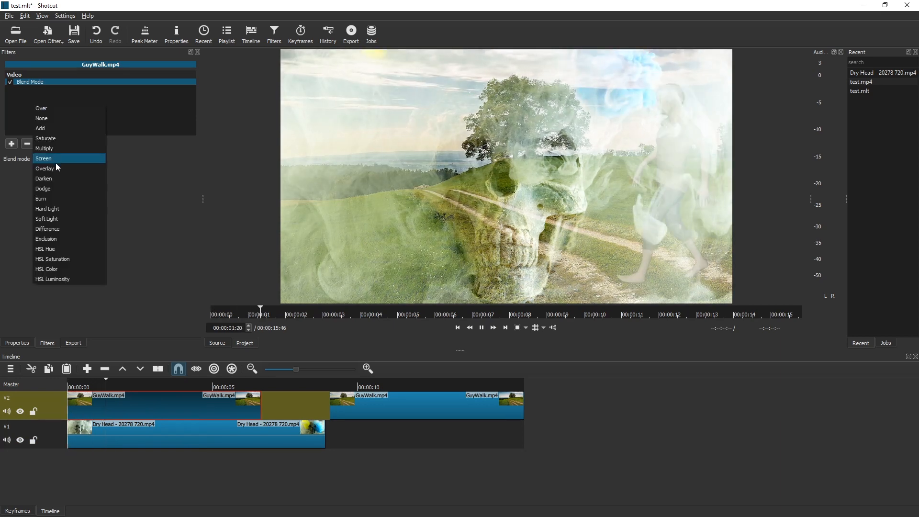
{"action": "left_click", "coordinate": [53, 166]}
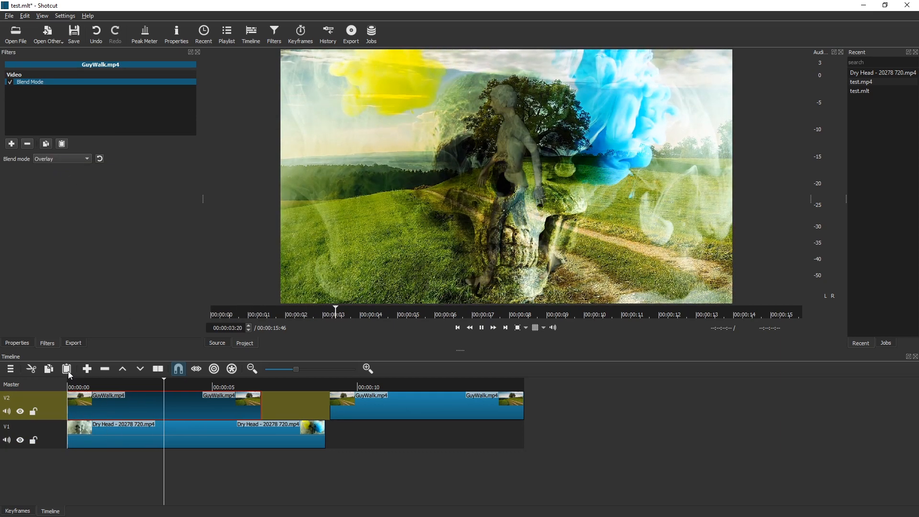
{"action": "left_click_drag", "start_coordinate": [75, 385], "coordinate": [29, 383]}
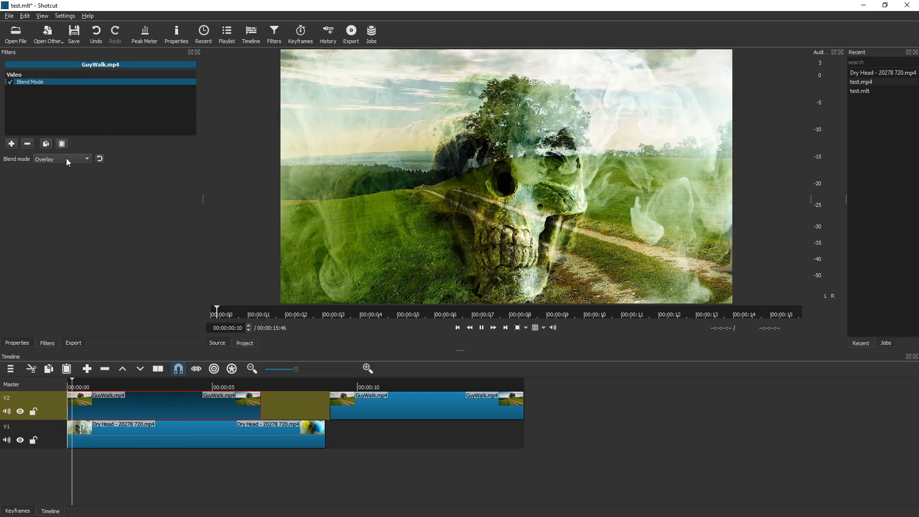
{"action": "left_click", "coordinate": [65, 159]}
{"action": "left_click", "coordinate": [60, 172]}
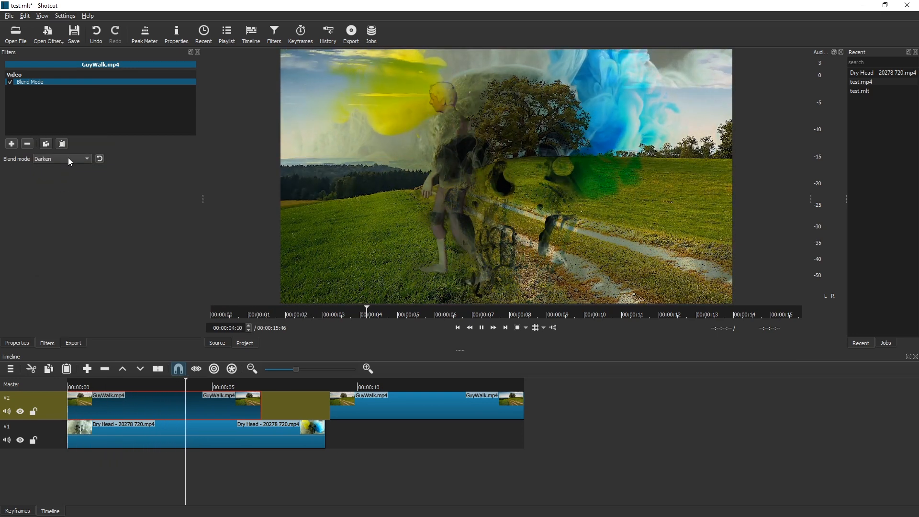
Step: Preview the GuyWalk.mp4 clip with the Dodge and Burn blend modes, returning to the start after each
{"action": "left_click", "coordinate": [68, 158]}
{"action": "left_click", "coordinate": [65, 169]}
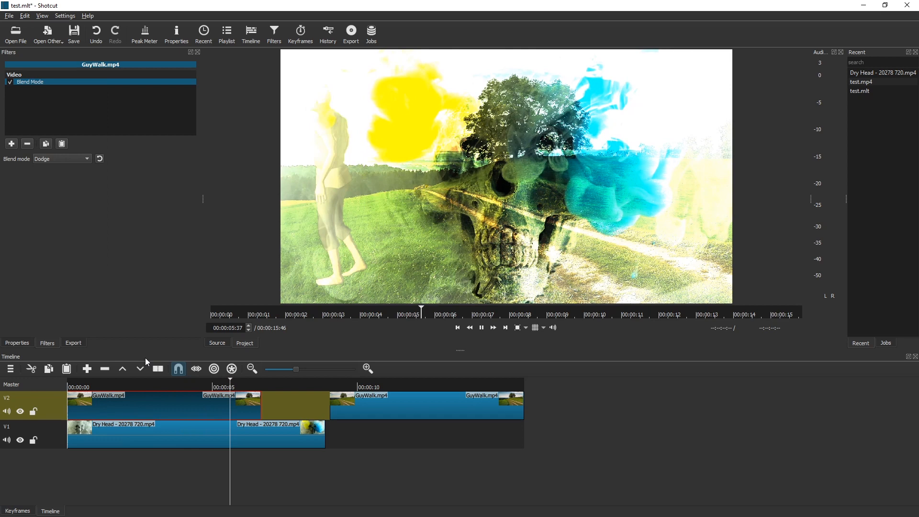
{"action": "left_click", "coordinate": [87, 386]}
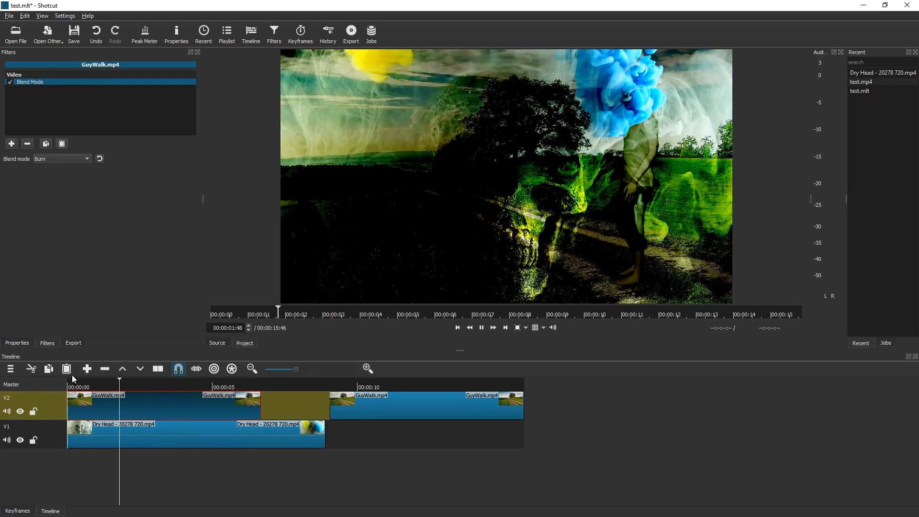
{"action": "left_click", "coordinate": [65, 384]}
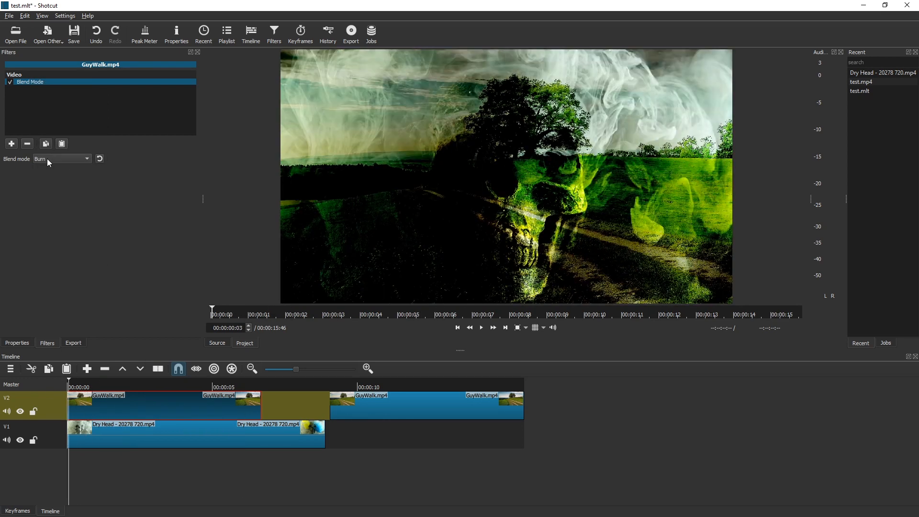
Step: Set the Blend mode to Hard Light and play the overlapping clips from the start
{"action": "left_click", "coordinate": [47, 159]}
{"action": "left_click", "coordinate": [49, 162]}
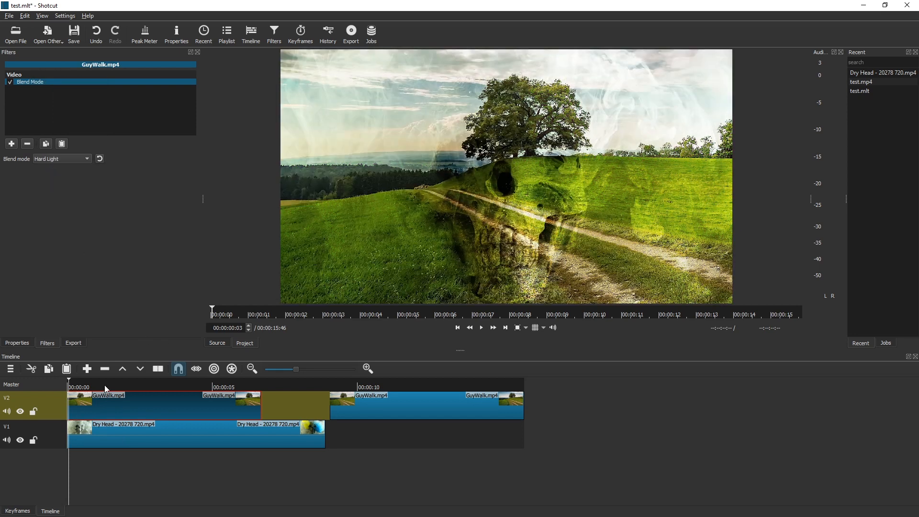
{"action": "key", "text": "space"}
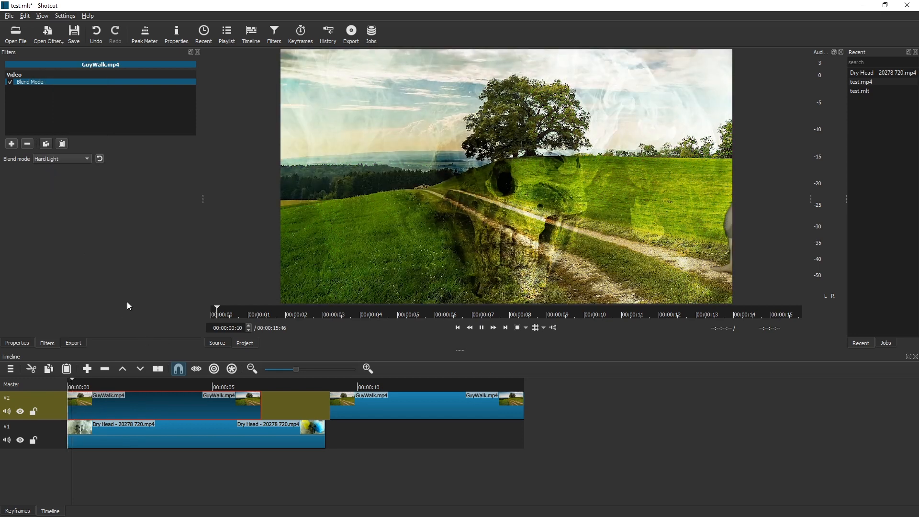
Step: Set the Blend mode to Soft Light, preview the blended clips, and return to the start
{"action": "left_click", "coordinate": [54, 159]}
{"action": "left_click", "coordinate": [56, 169]}
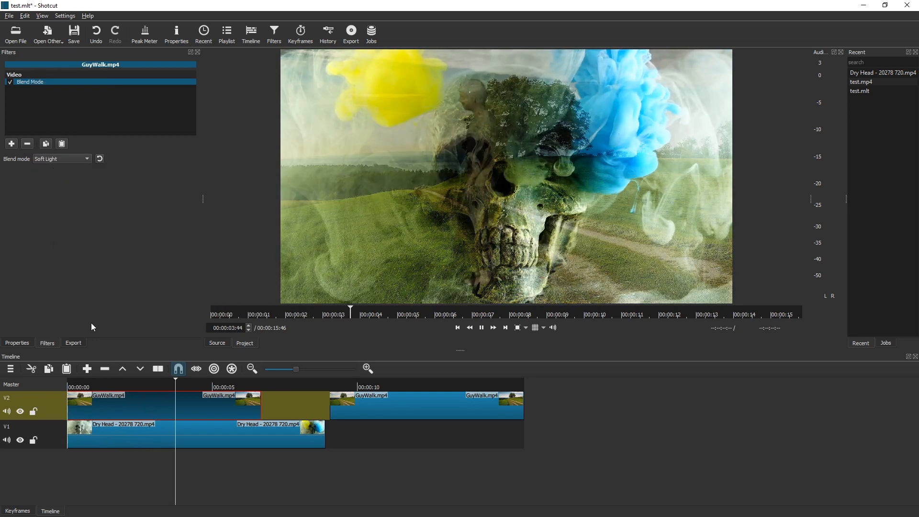
{"action": "key", "text": "space"}
{"action": "left_click", "coordinate": [70, 386]}
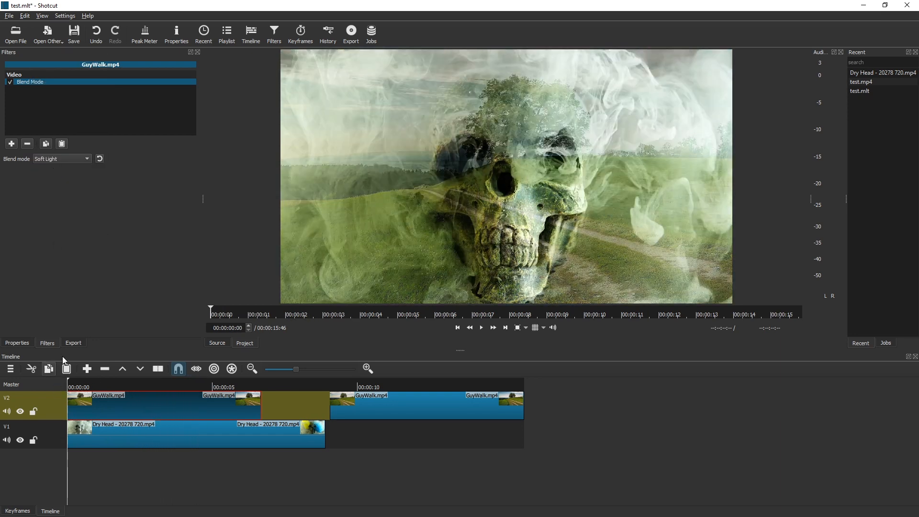
Step: Set the Blend mode to Difference, play the blended clips, and return to the start
{"action": "left_click", "coordinate": [73, 157]}
{"action": "left_click", "coordinate": [68, 166]}
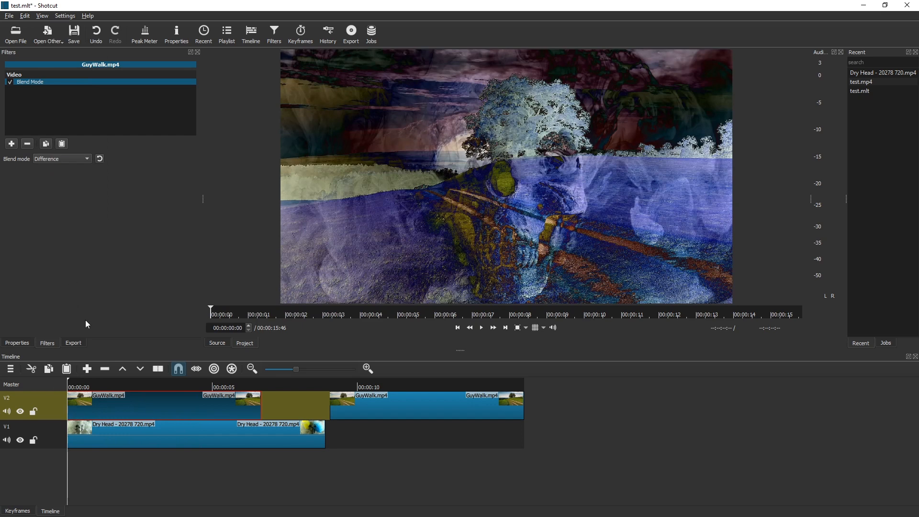
{"action": "key", "text": "space"}
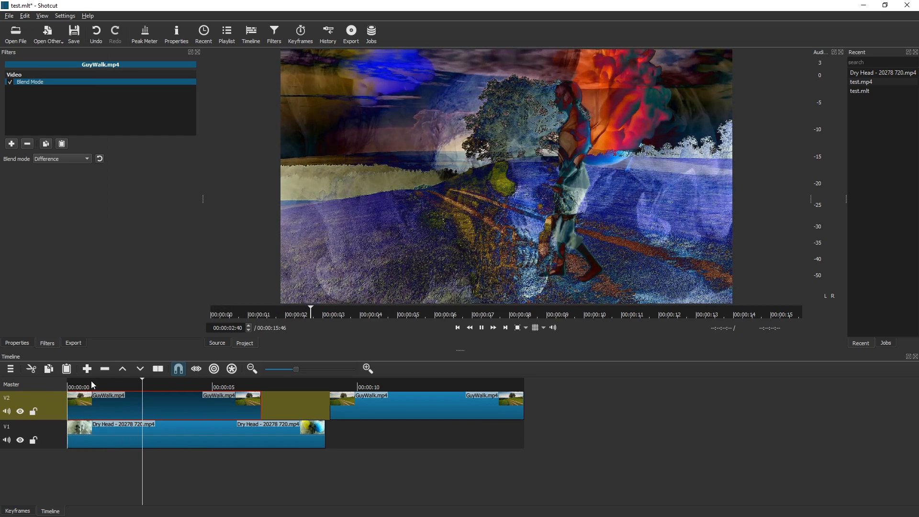
{"action": "key", "text": "space"}
{"action": "left_click", "coordinate": [68, 381]}
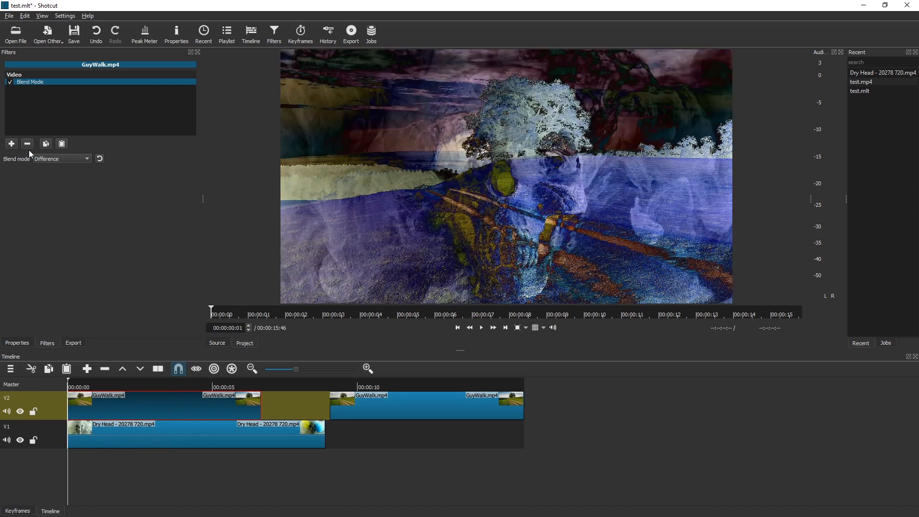
Step: Set the Blend mode to Exclusion, change it to HSL Hue, and play the blended clips
{"action": "left_click", "coordinate": [53, 160]}
{"action": "left_click", "coordinate": [53, 168]}
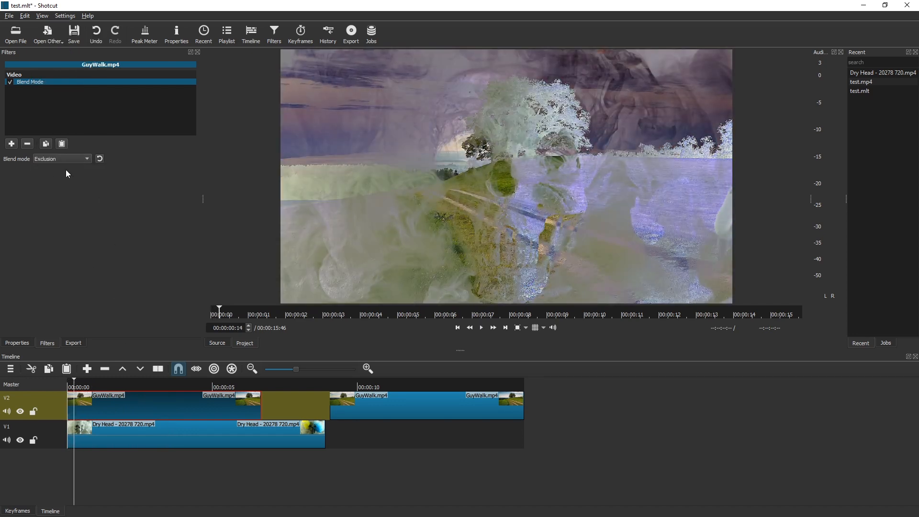
{"action": "left_click", "coordinate": [70, 159]}
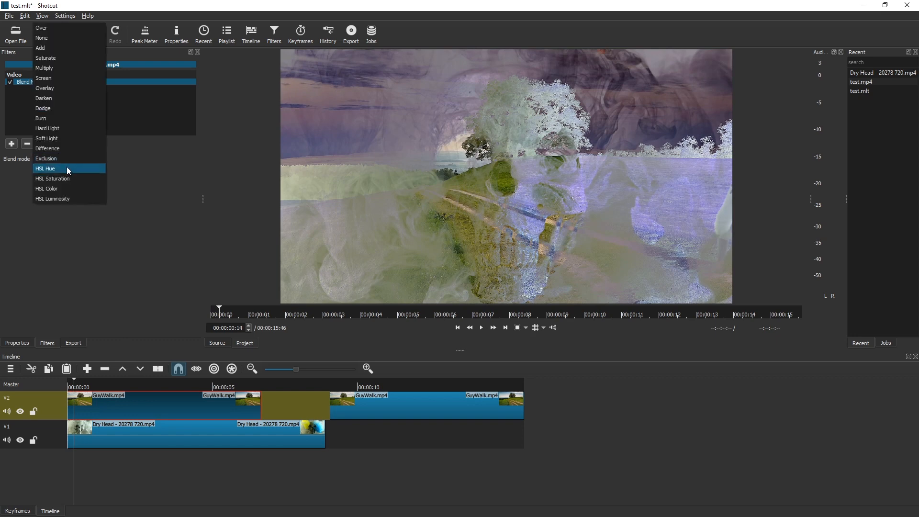
{"action": "left_click", "coordinate": [67, 168]}
{"action": "key", "text": "space"}
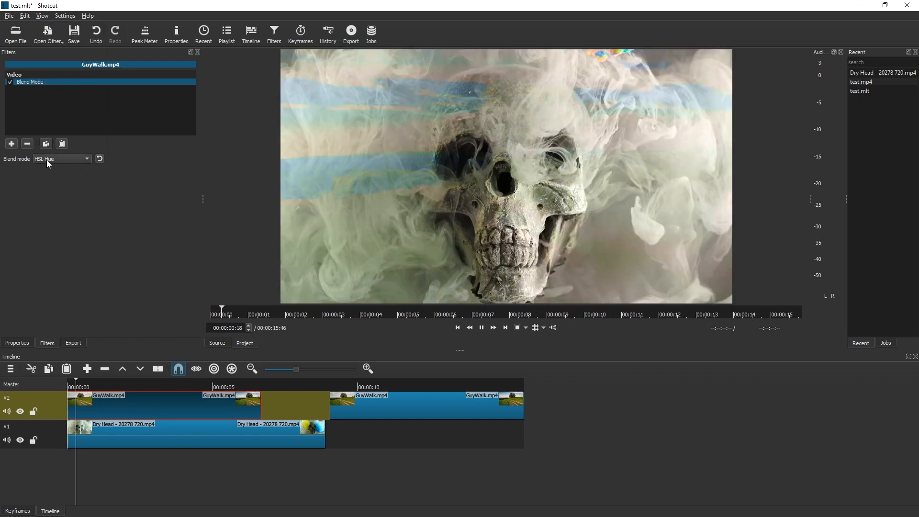
Step: Switch the Blend mode to HSL Saturation and to HSL Color while the clips play
{"action": "left_click", "coordinate": [47, 160]}
{"action": "left_click", "coordinate": [53, 179]}
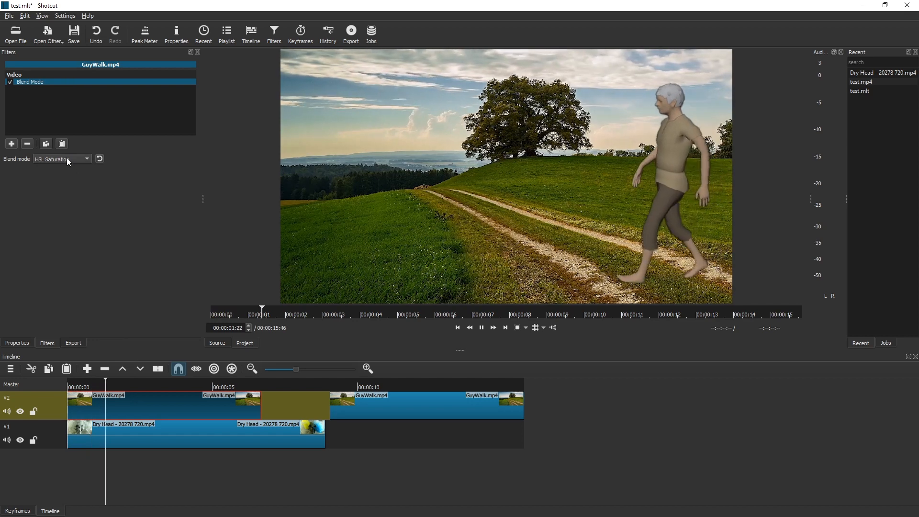
{"action": "left_click", "coordinate": [67, 160]}
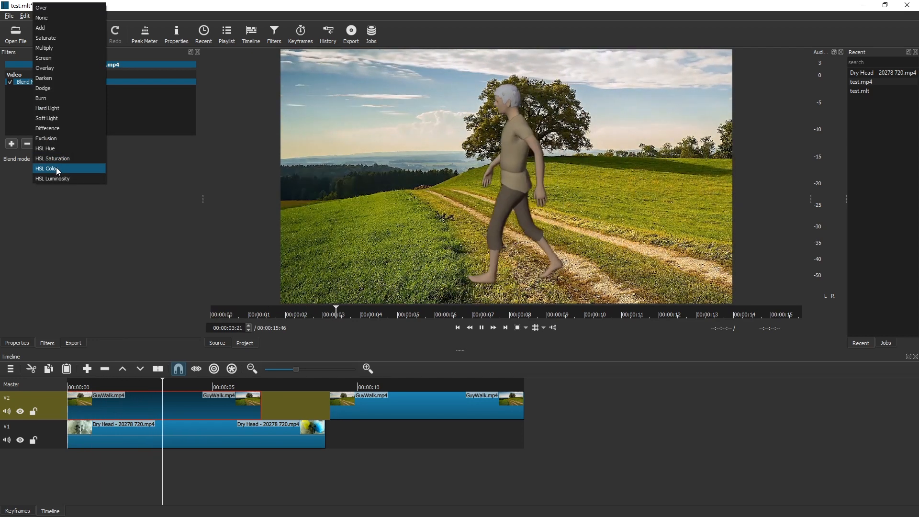
{"action": "left_click", "coordinate": [56, 168]}
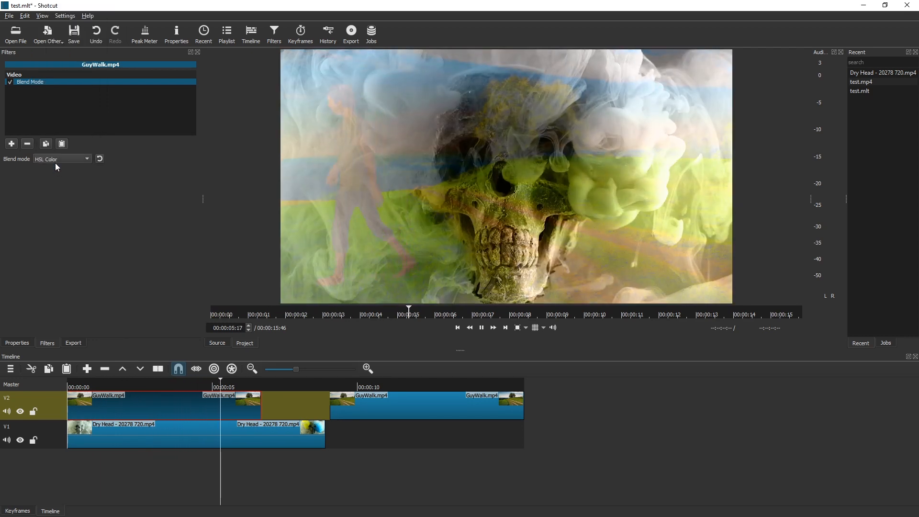
Step: Set the Blend mode to HSL Luminosity and replay the opening of the GuyWalk.mp4 clip to check it
{"action": "left_click", "coordinate": [55, 161]}
{"action": "left_click", "coordinate": [55, 177]}
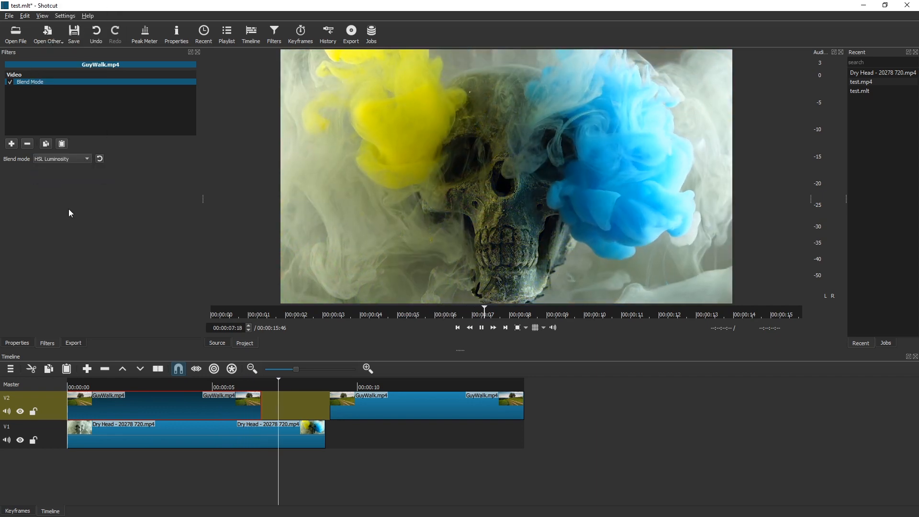
{"action": "left_click", "coordinate": [79, 387]}
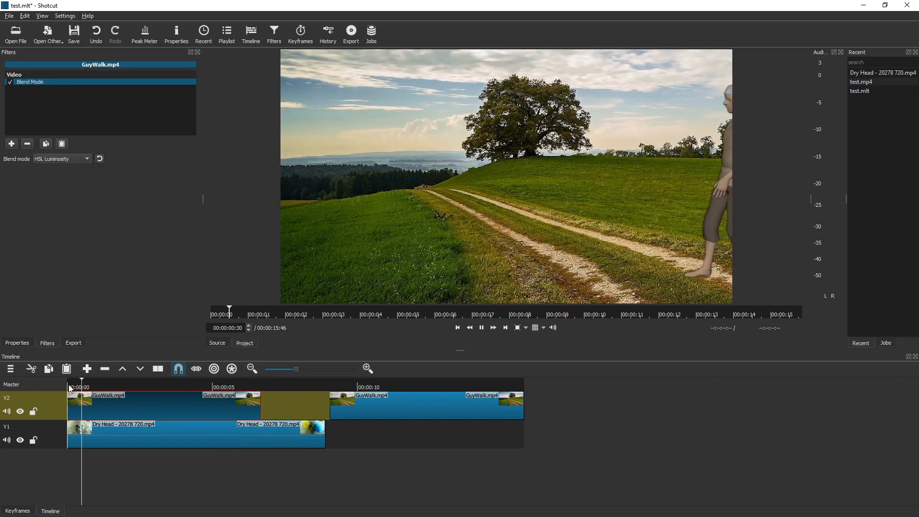
{"action": "key", "text": "space"}
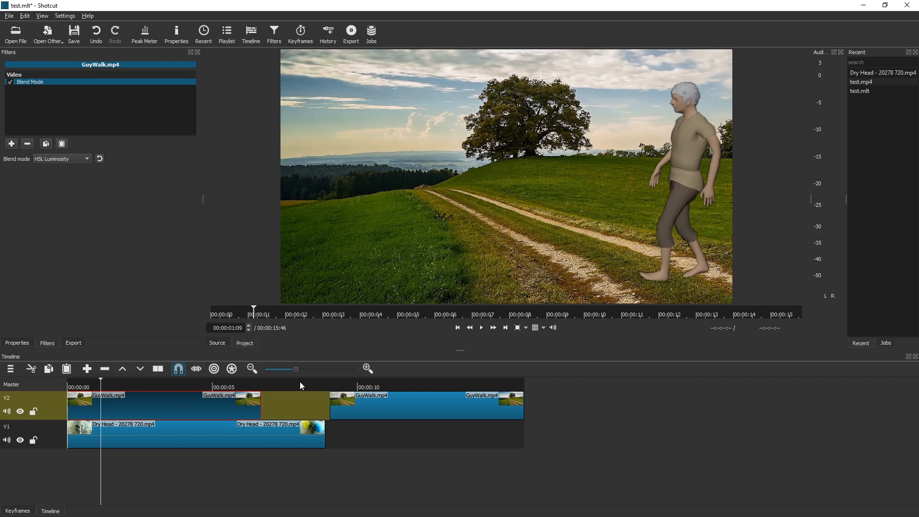
Step: Move the Dry Head clip beneath the second GuyWalk.mp4 clip on V1 and select that second GuyWalk.mp4 clip
{"action": "left_click_drag", "start_coordinate": [260, 424], "coordinate": [467, 433]}
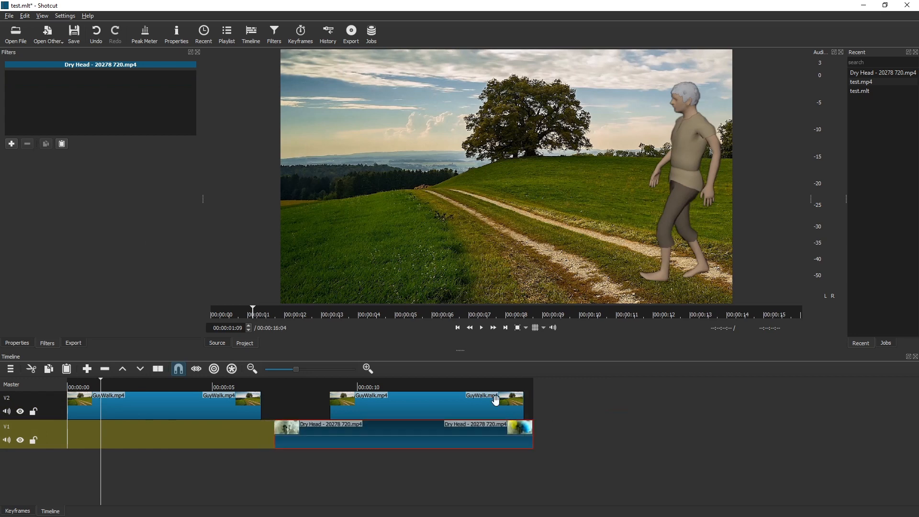
{"action": "left_click", "coordinate": [447, 388]}
{"action": "left_click", "coordinate": [371, 388]}
{"action": "left_click", "coordinate": [371, 406]}
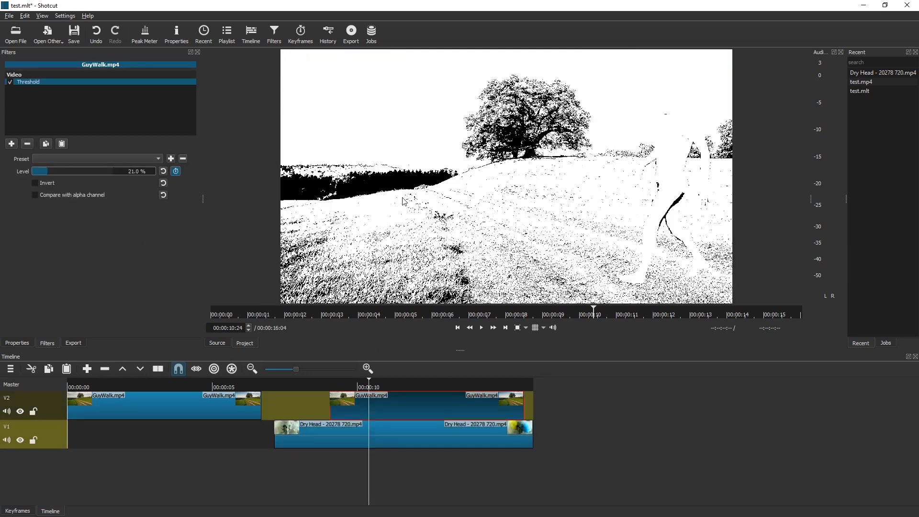
Step: Add a Blend Mode filter to the second GuyWalk.mp4 clip and set its Blend mode to Add
{"action": "left_click", "coordinate": [11, 144]}
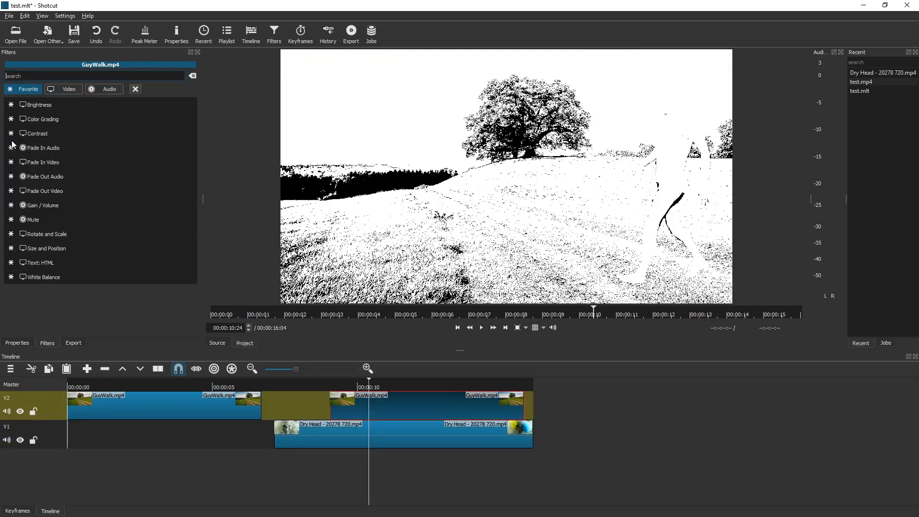
{"action": "type", "text": "blend"}
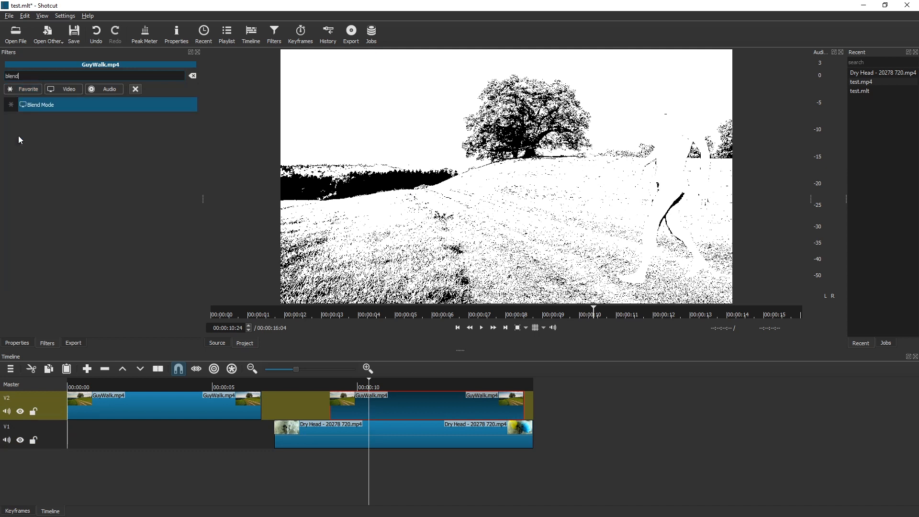
{"action": "key", "text": "Return"}
{"action": "left_click", "coordinate": [50, 160]}
{"action": "left_click", "coordinate": [56, 169]}
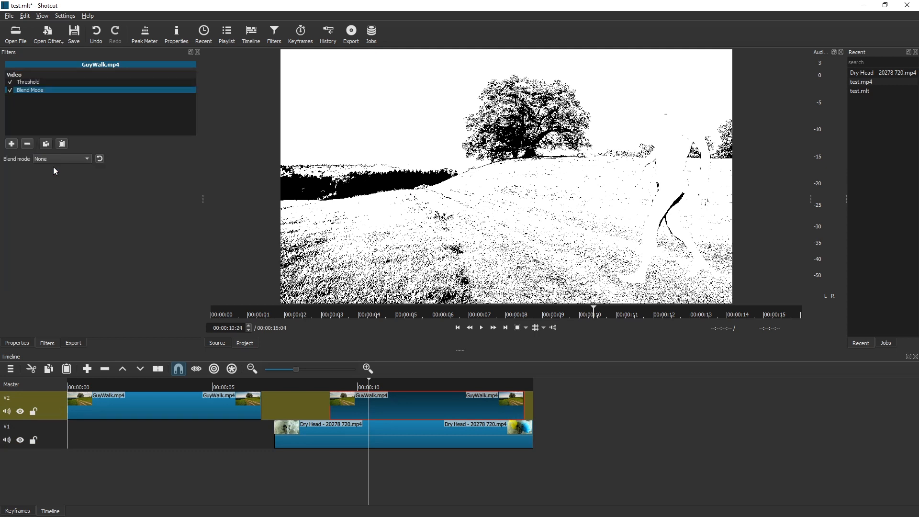
{"action": "left_click", "coordinate": [56, 163]}
{"action": "left_click", "coordinate": [50, 173]}
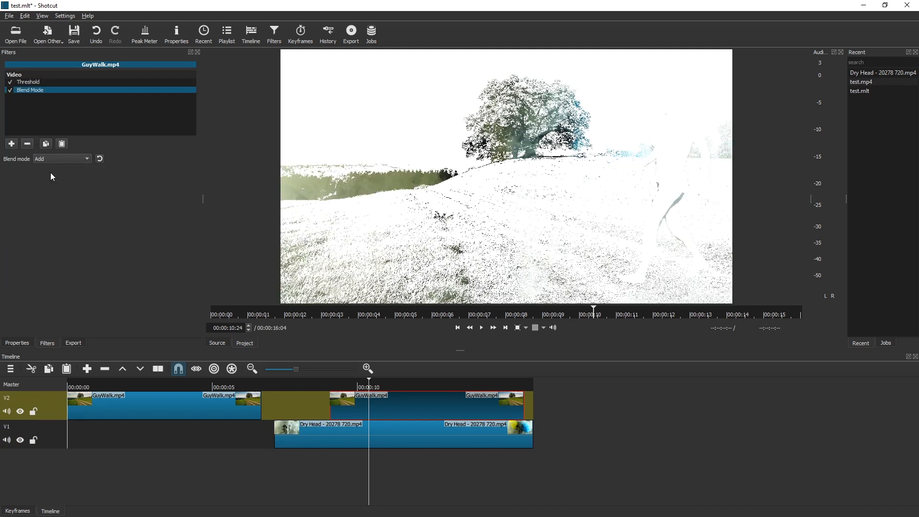
Step: Play the blended clips, shift the second GuyWalk.mp4 clip slightly earlier on V2, and replay from before its start
{"action": "key", "text": "space"}
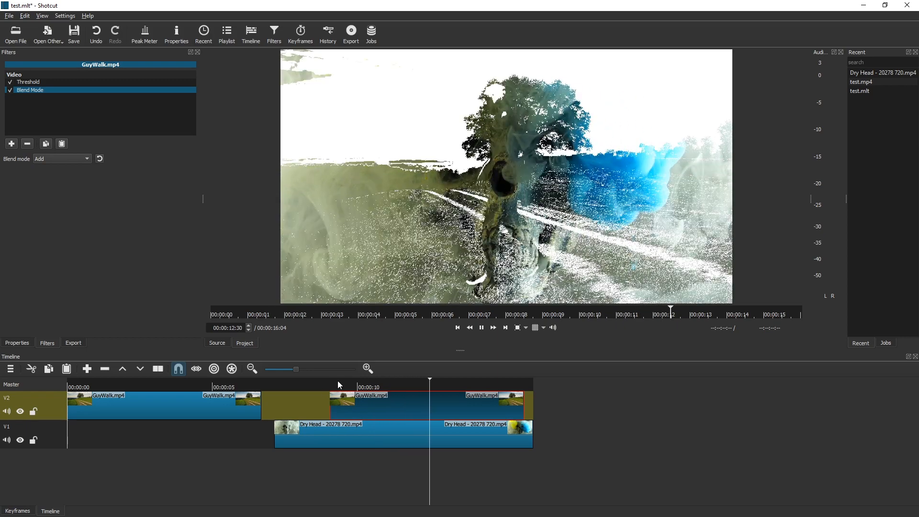
{"action": "left_click", "coordinate": [322, 383]}
{"action": "left_click_drag", "start_coordinate": [365, 413], "coordinate": [338, 410]}
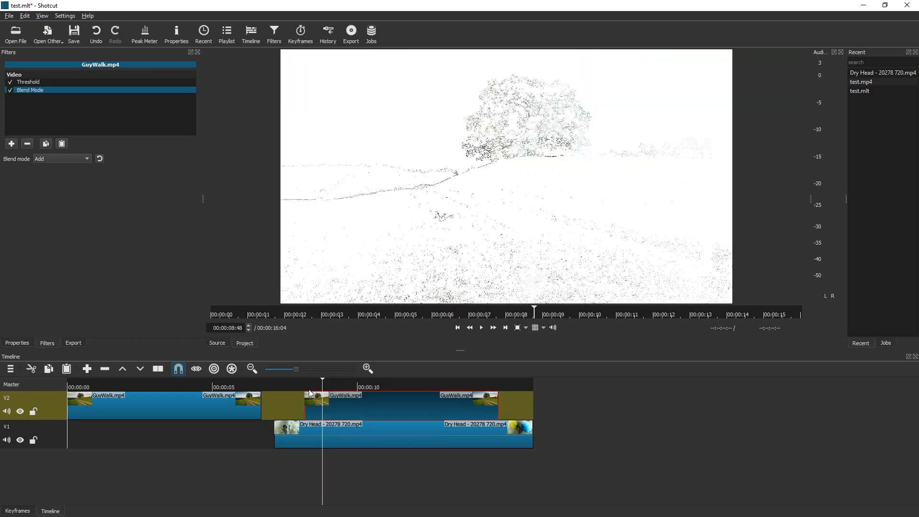
{"action": "left_click", "coordinate": [301, 387]}
{"action": "key", "text": "space"}
Step: Stop playback and align the start of the Dry Head clip with the start of the second GuyWalk.mp4 clip
{"action": "left_click", "coordinate": [389, 445]}
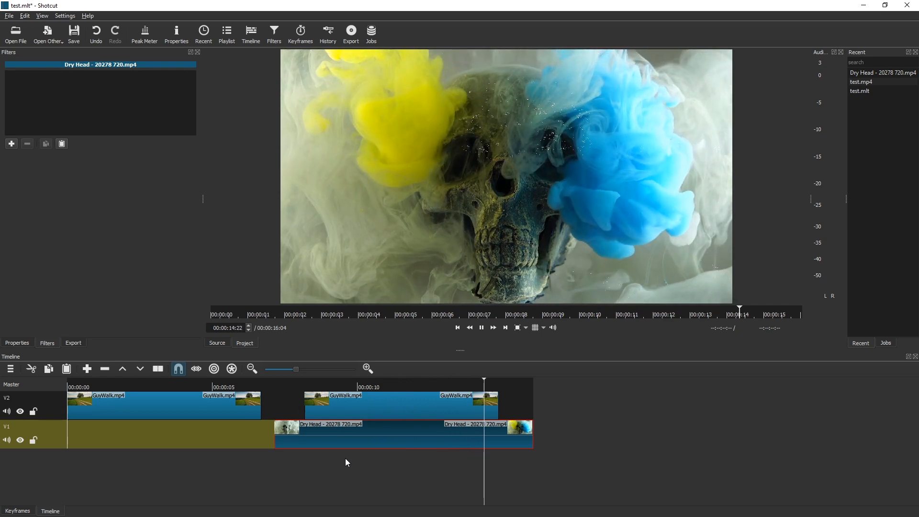
{"action": "key", "text": "space"}
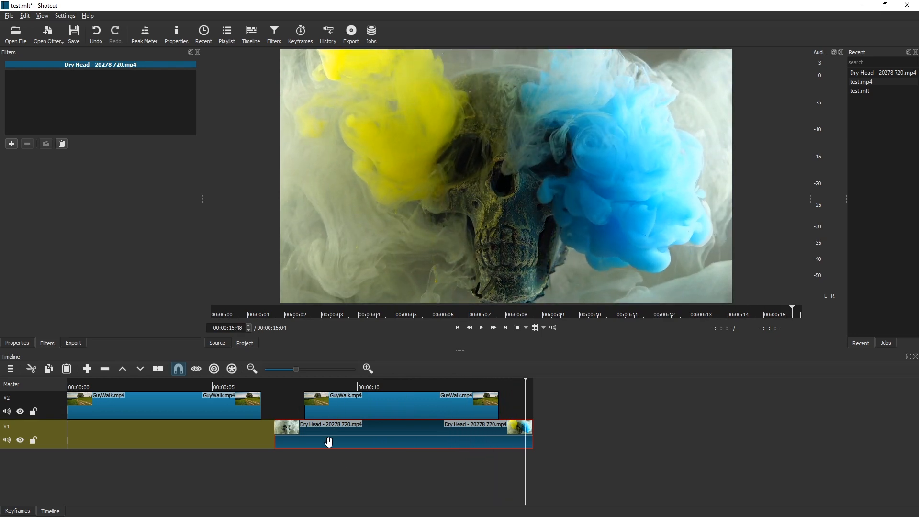
{"action": "left_click_drag", "start_coordinate": [329, 441], "coordinate": [359, 433]}
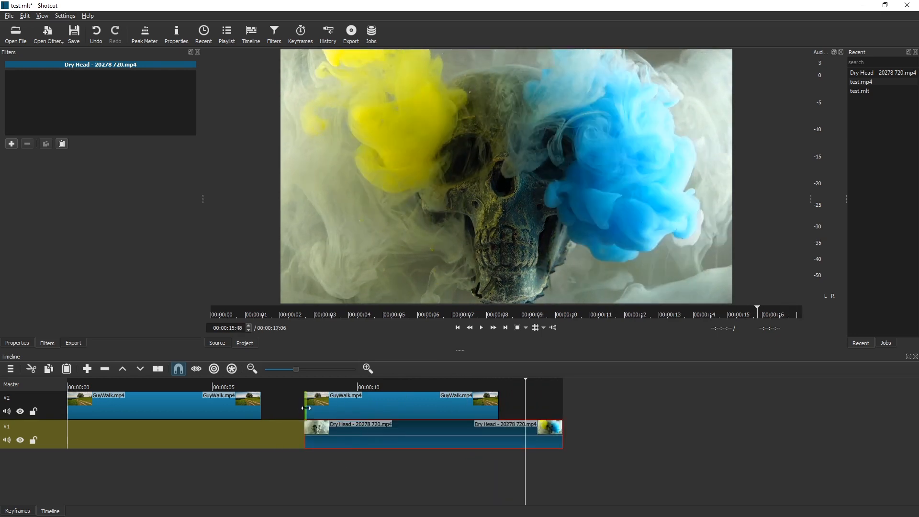
Step: Keyframe the second GuyWalk.mp4 clip's Threshold level at 100% at its start and at the minimum near its middle
{"action": "left_click", "coordinate": [385, 395]}
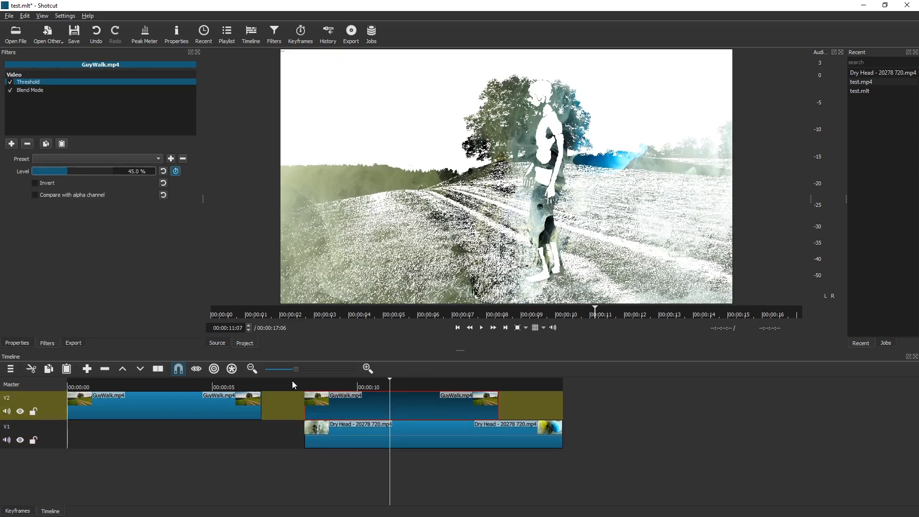
{"action": "left_click", "coordinate": [17, 512]}
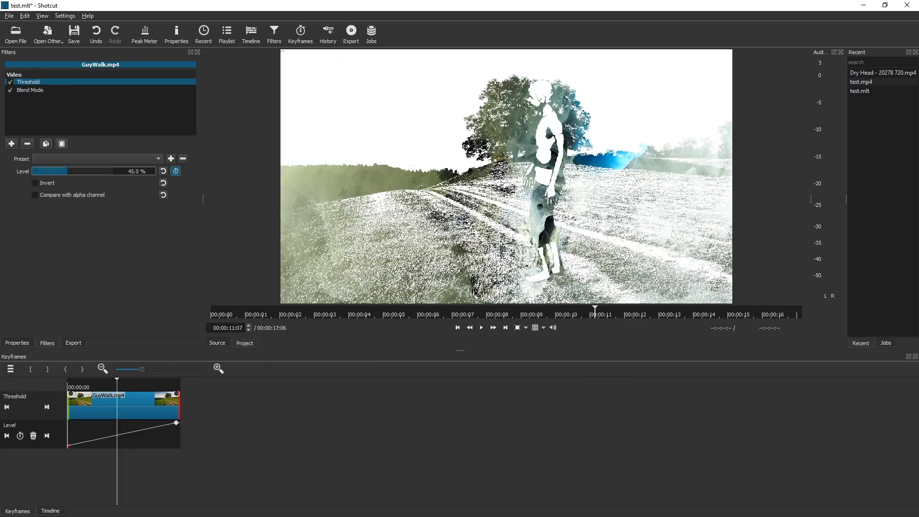
{"action": "left_click_drag", "start_coordinate": [73, 171], "coordinate": [194, 178]}
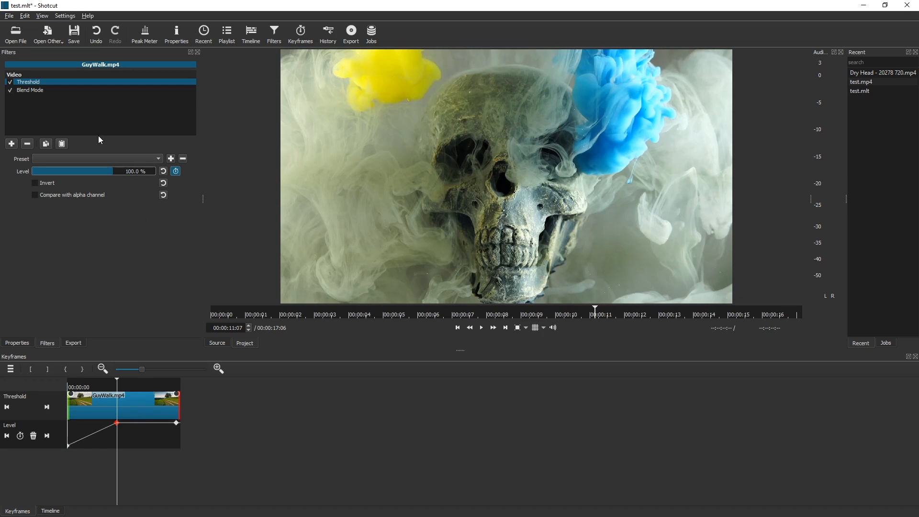
{"action": "left_click_drag", "start_coordinate": [99, 171], "coordinate": [214, 188]}
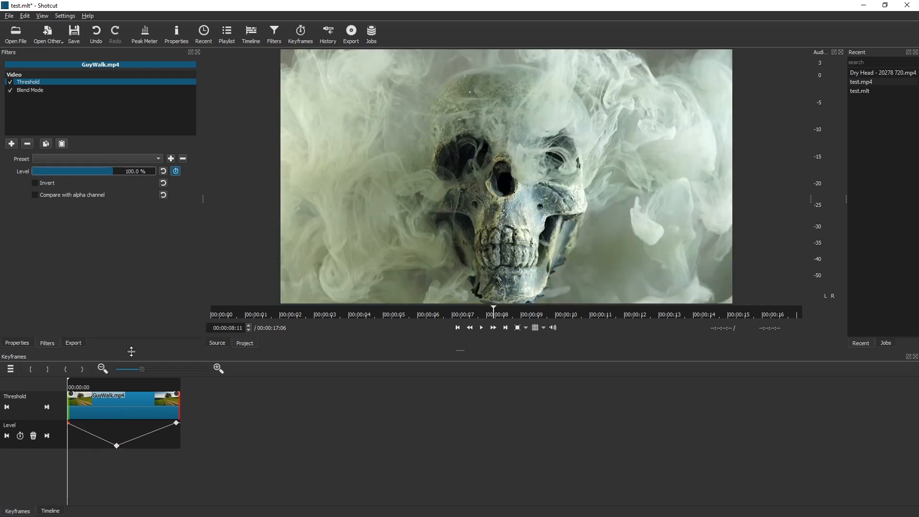
Step: Move the second GuyWalk.mp4 clip to start slightly after the Dry Head clip and play the keyframed blend
{"action": "left_click", "coordinate": [49, 511]}
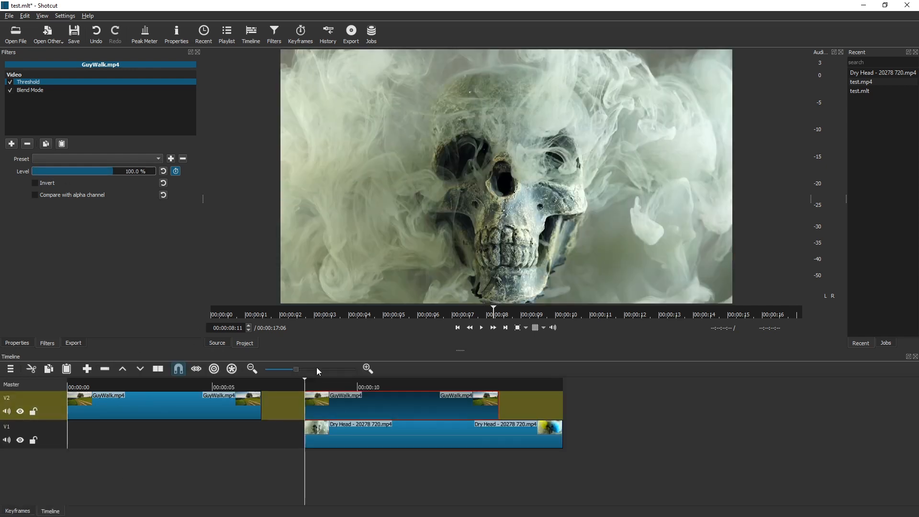
{"action": "left_click_drag", "start_coordinate": [351, 403], "coordinate": [426, 408]}
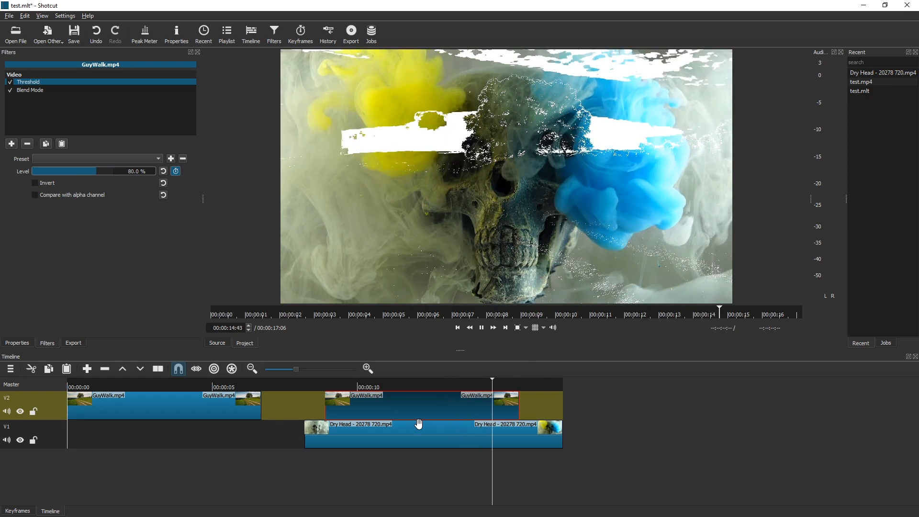
{"action": "left_click", "coordinate": [299, 385]}
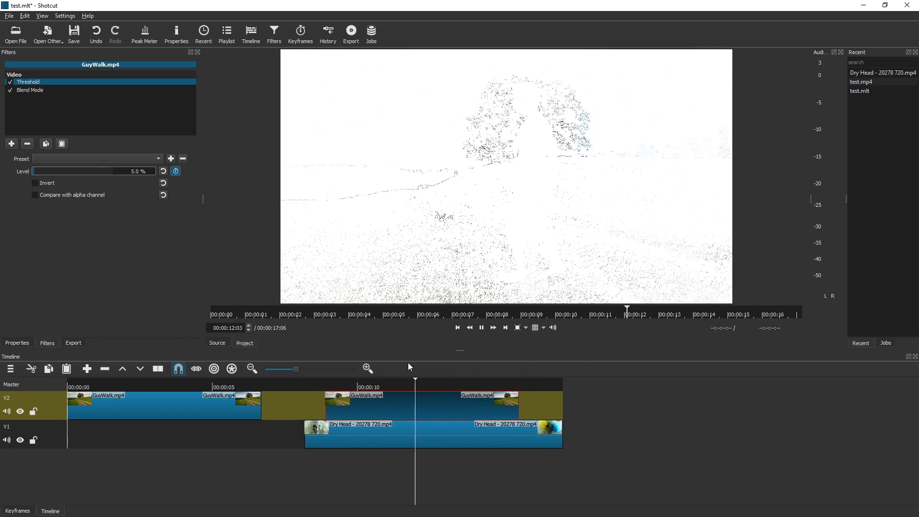
{"action": "key", "text": "space"}
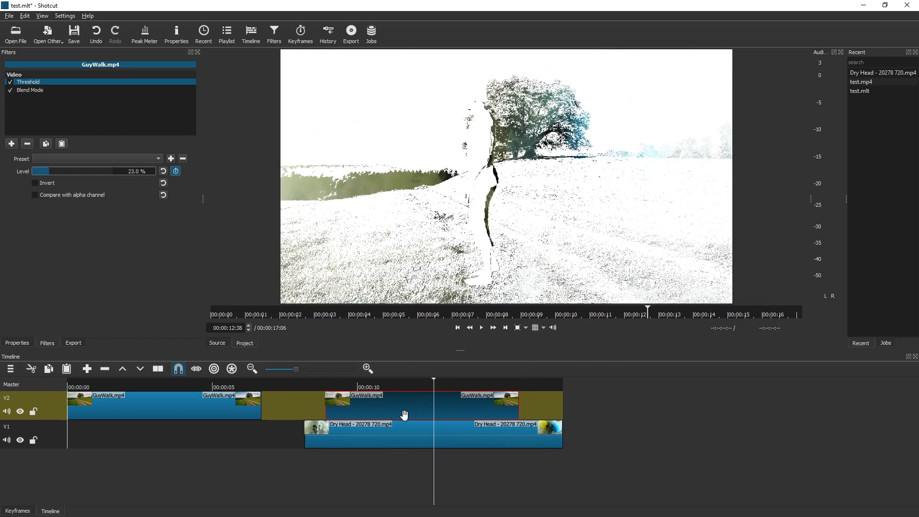
Step: Disable the Threshold filter on the second GuyWalk.mp4 clip and play the section with only Blend Mode active
{"action": "left_click", "coordinate": [19, 511]}
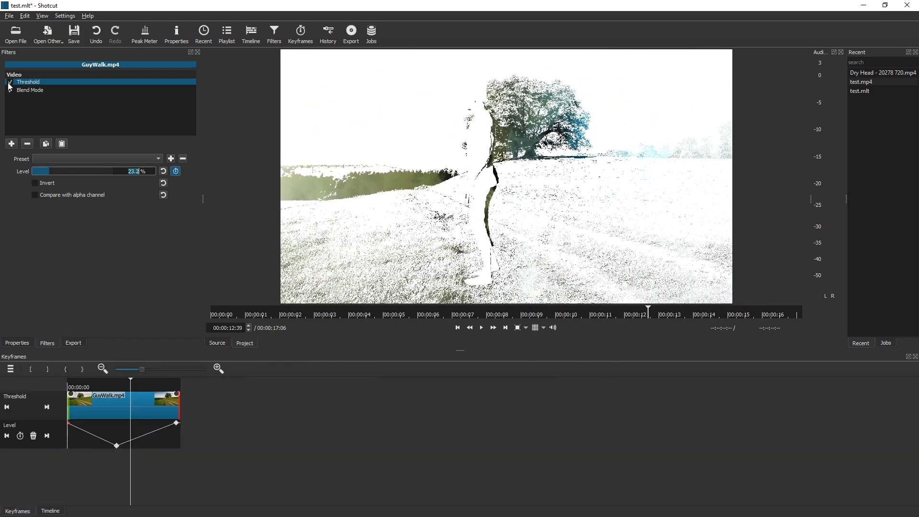
{"action": "left_click", "coordinate": [9, 81]}
{"action": "left_click_drag", "start_coordinate": [118, 385], "coordinate": [75, 386]}
{"action": "key", "text": "space"}
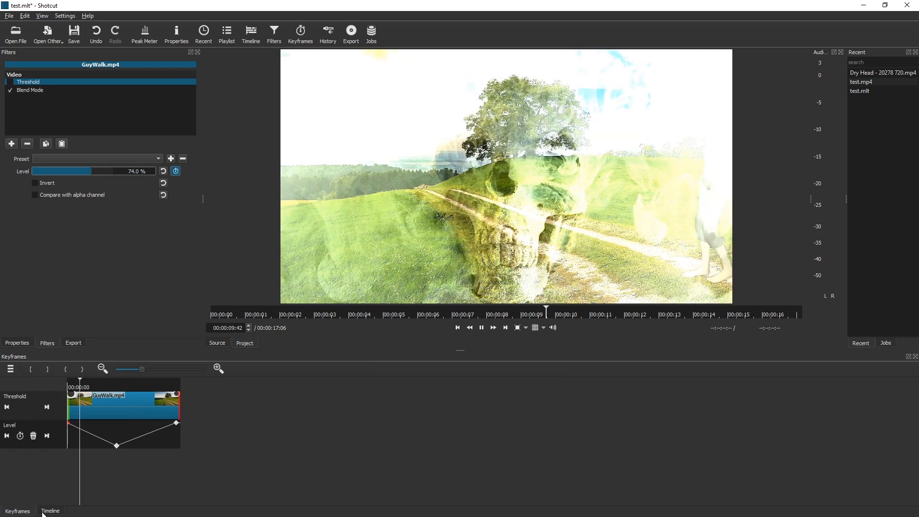
{"action": "left_click", "coordinate": [50, 511]}
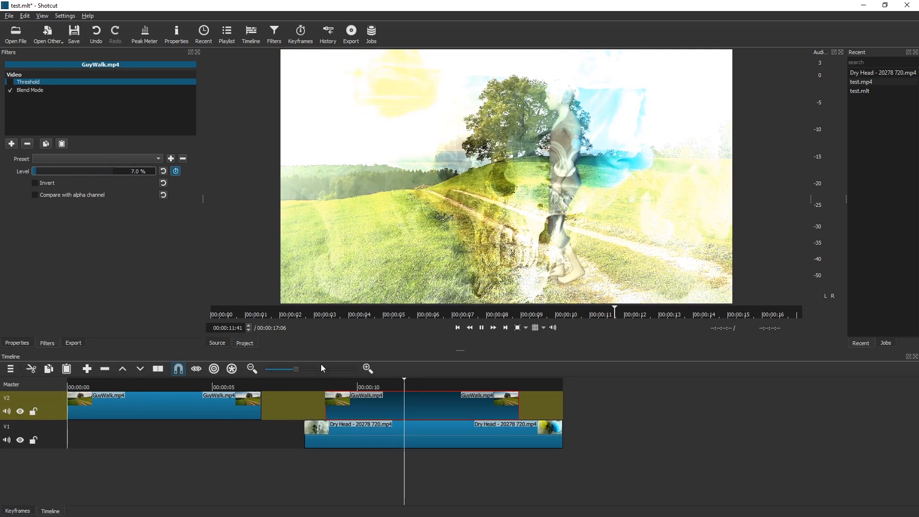
{"action": "left_click", "coordinate": [314, 384]}
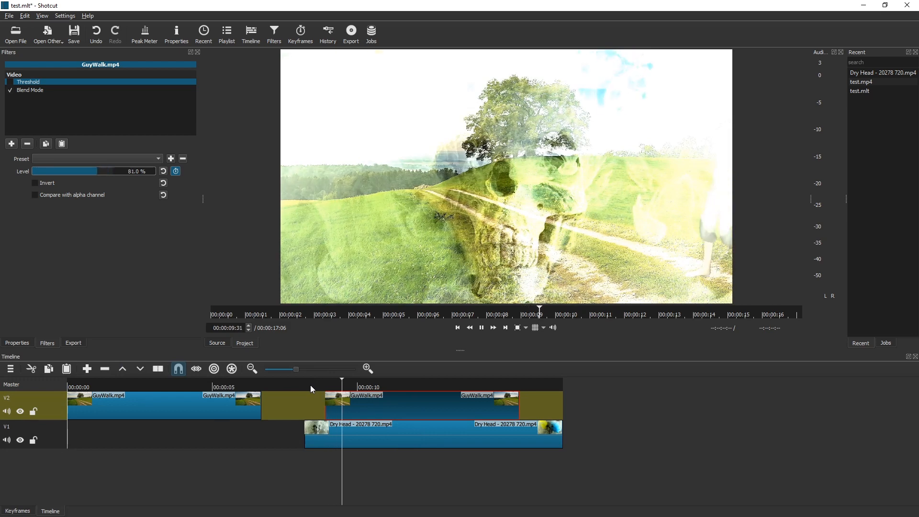
{"action": "key", "text": "space"}
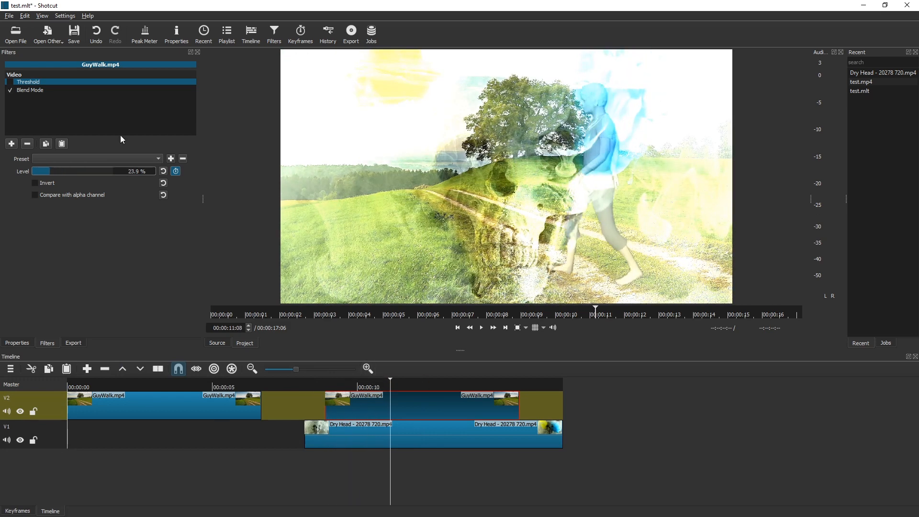
Step: Re-enable the Threshold filter and replay the blended section from just before the second GuyWalk.mp4 clip
{"action": "double_click", "coordinate": [40, 92]}
{"action": "left_click", "coordinate": [10, 90]}
{"action": "left_click", "coordinate": [10, 82]}
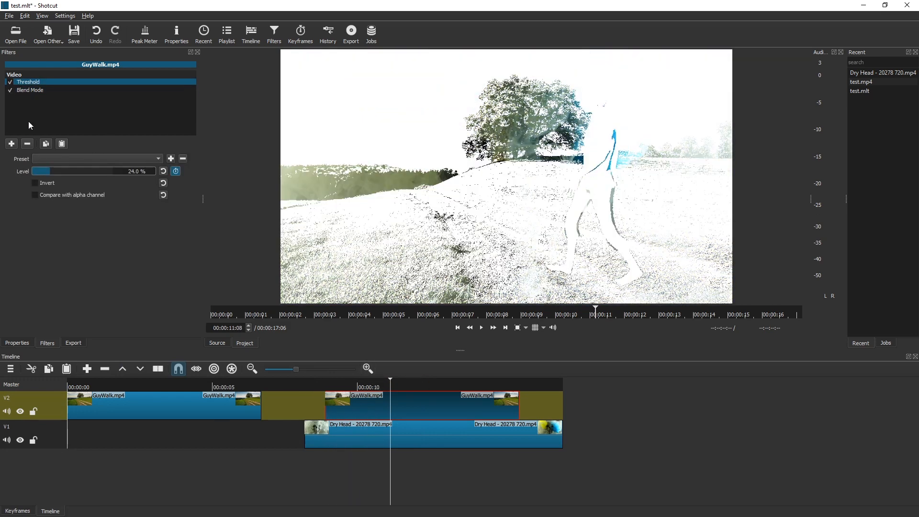
{"action": "left_click", "coordinate": [314, 383]}
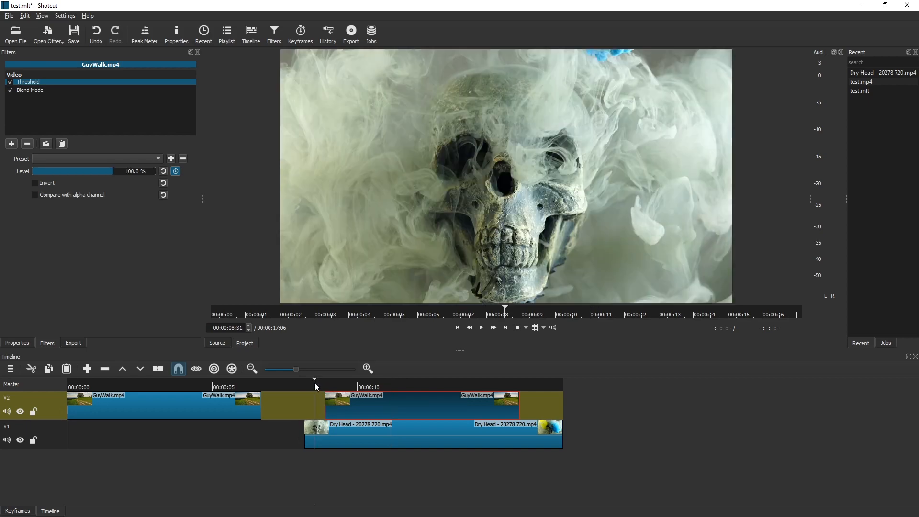
{"action": "key", "text": "space"}
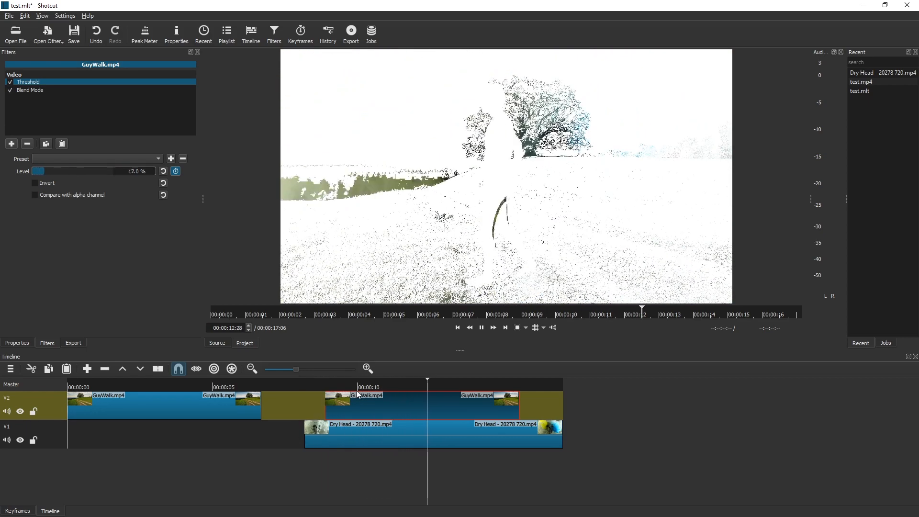
Step: View the About Shotcut information to check the program version, and close it
{"action": "left_click", "coordinate": [86, 16]}
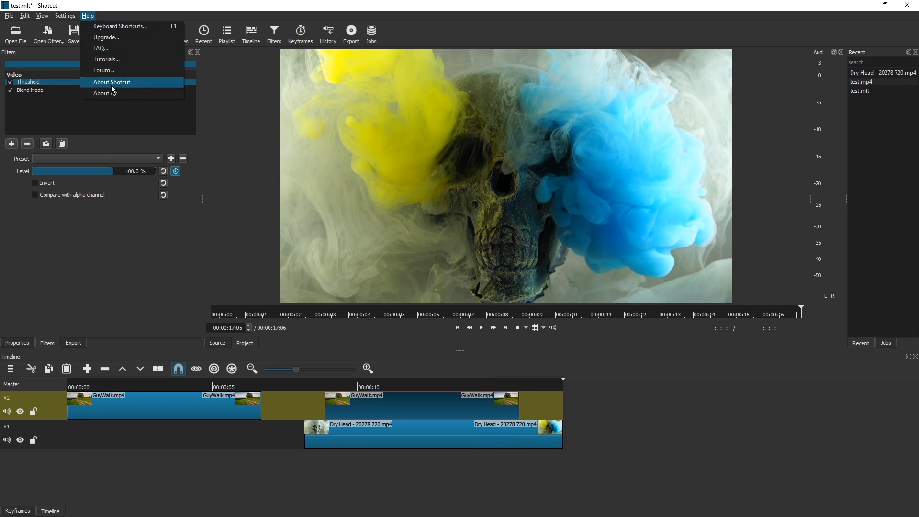
{"action": "left_click", "coordinate": [112, 84]}
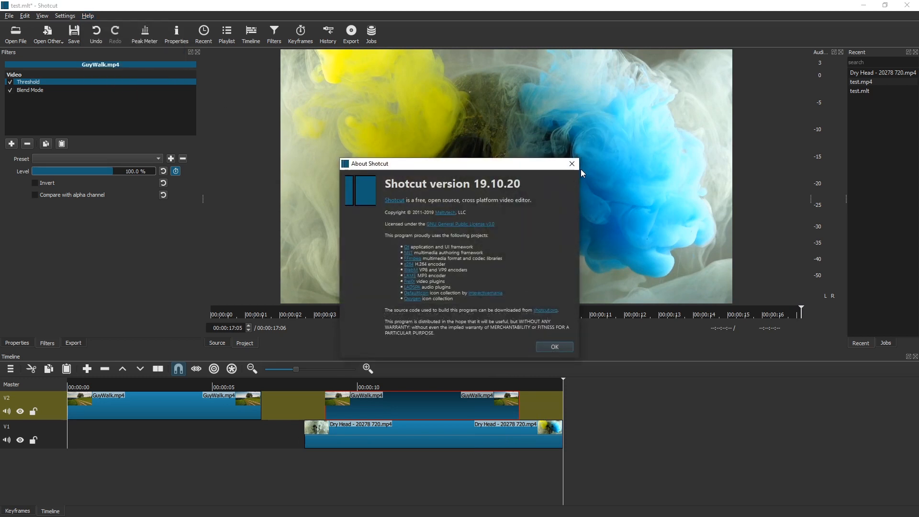
{"action": "left_click", "coordinate": [574, 165]}
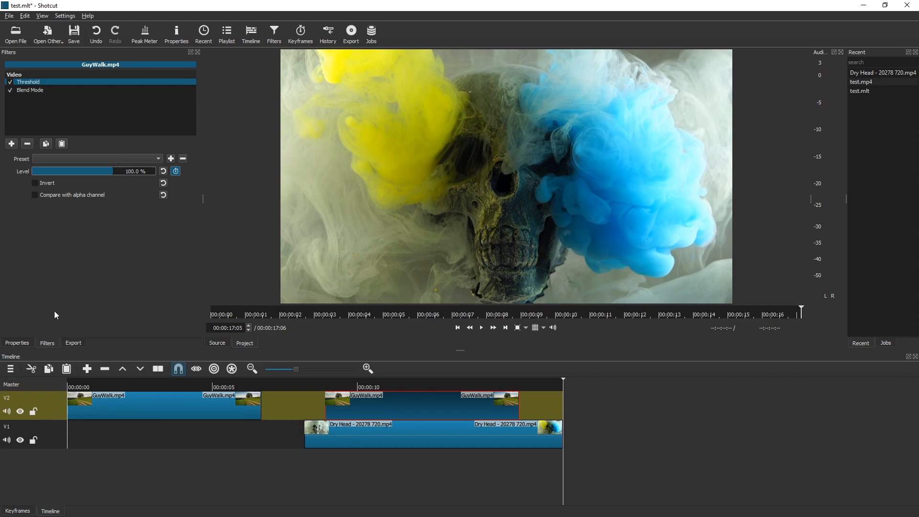
Step: Replay the overlapping GuyWalk.mp4 and Dry Head clips from just before the overlap
{"action": "left_click", "coordinate": [294, 384]}
{"action": "key", "text": "space"}
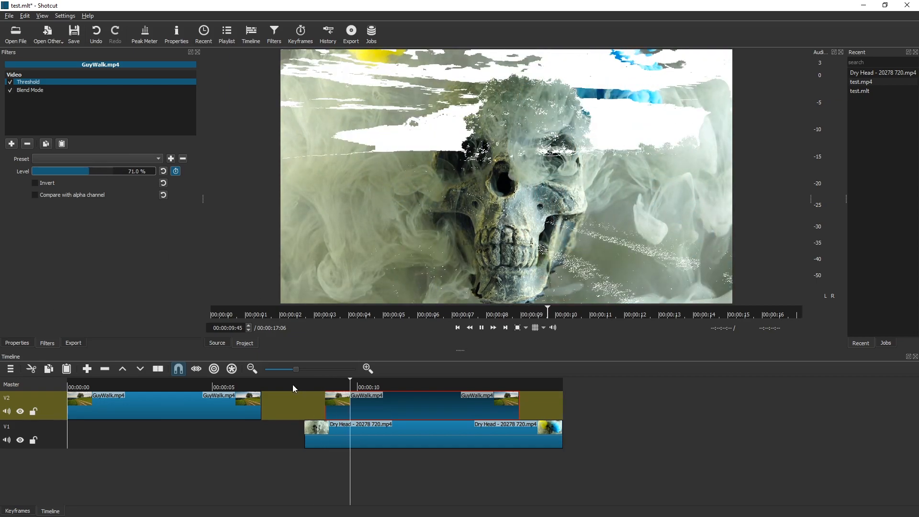